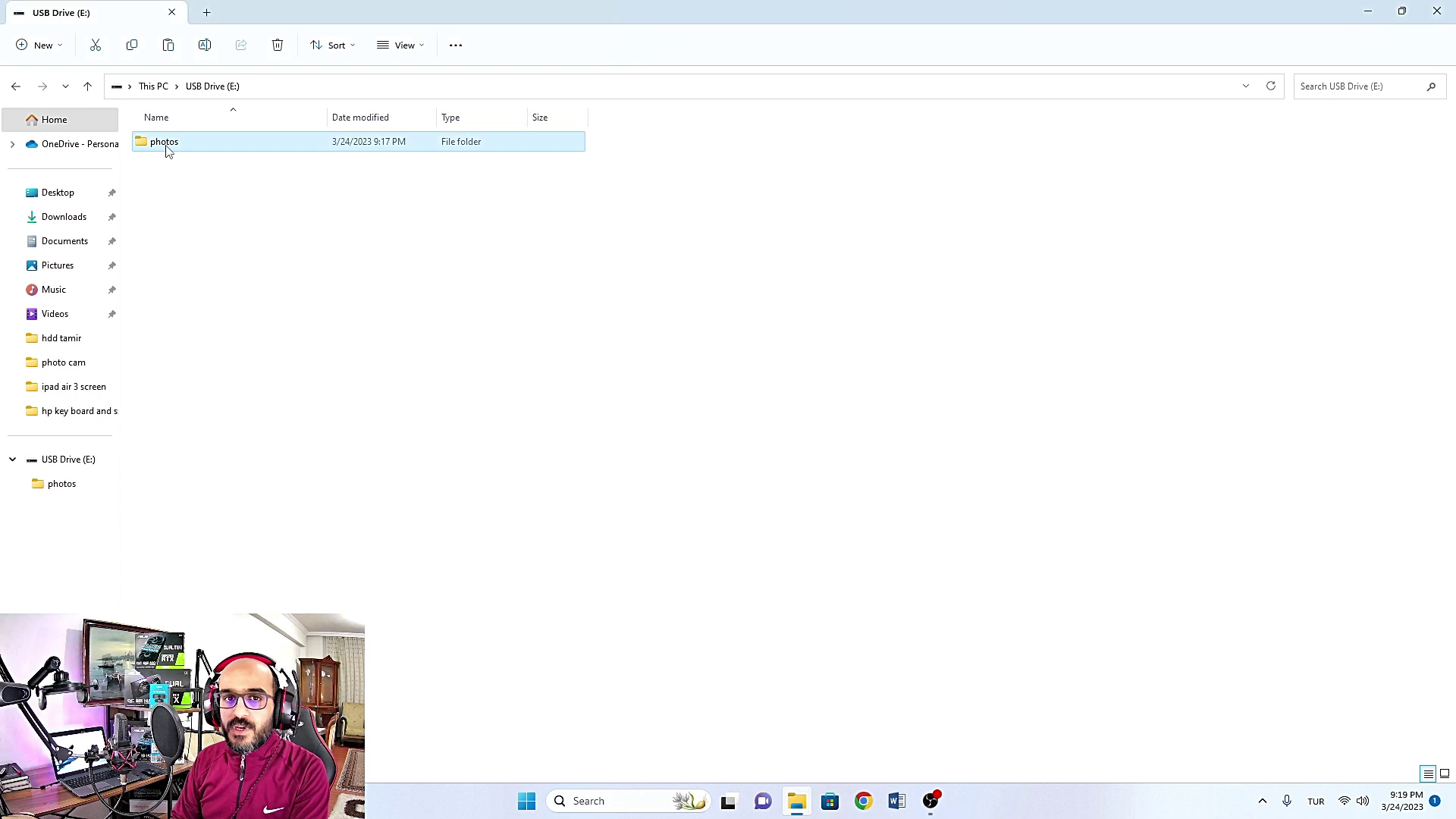
# Step: Check the pictures in the photos folder on USB Drive (E:), return to the drive overview and close the window
pyautogui.rightClick(748, 255)
pyautogui.moveTo(793, 299)
pyautogui.click(1004, 323)
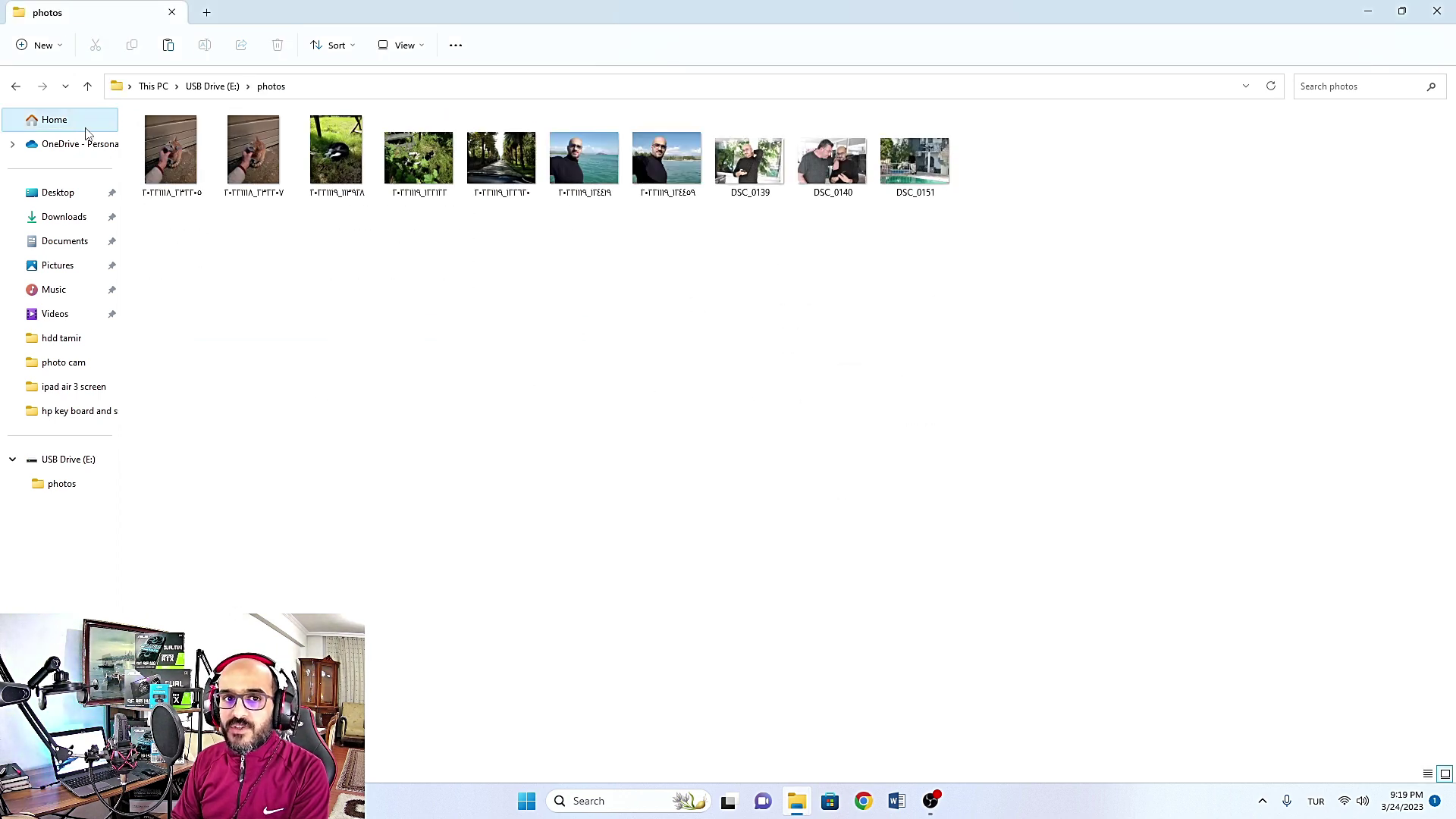
pyautogui.click(16, 87)
pyautogui.click(16, 87)
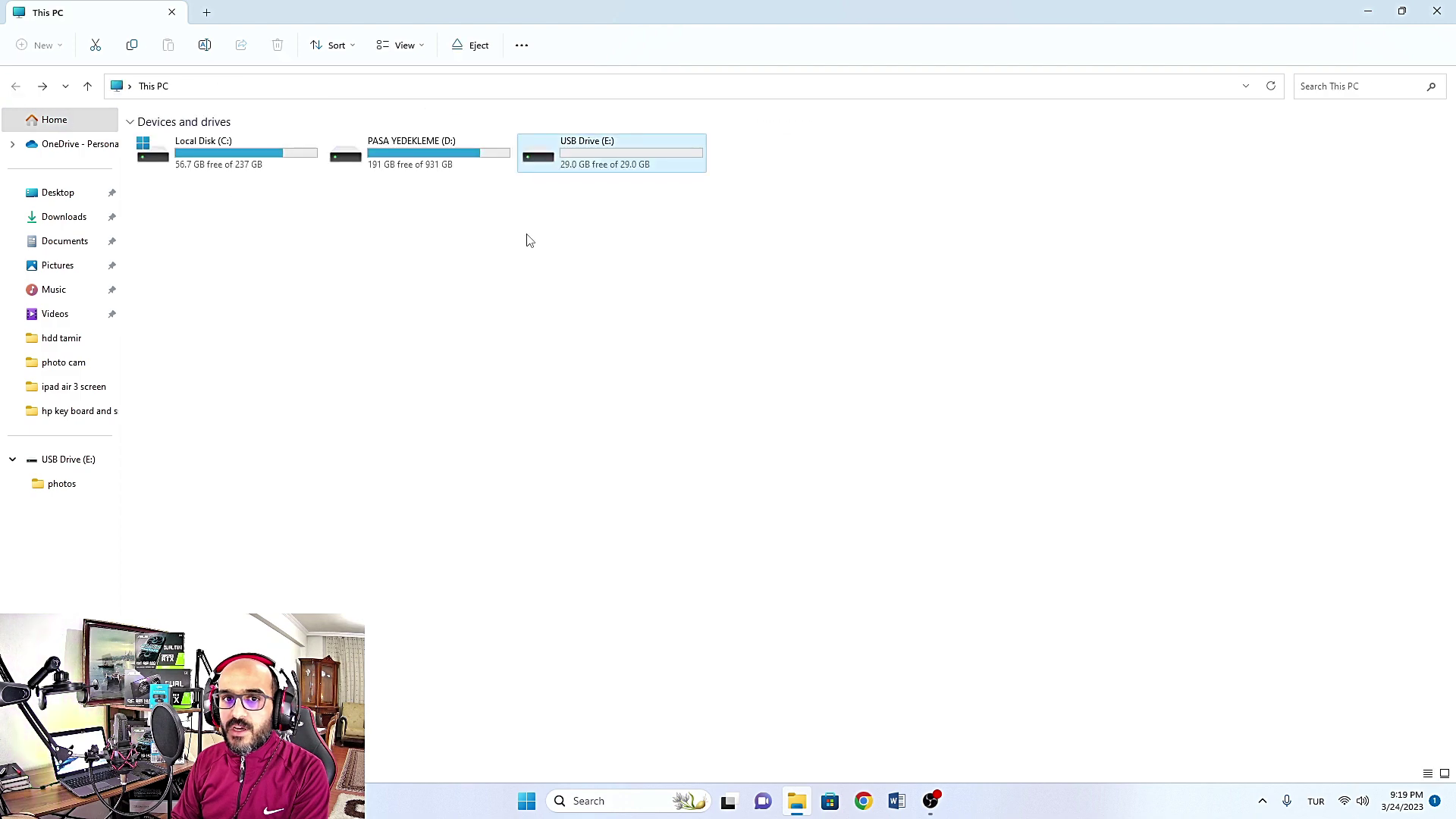
pyautogui.doubleClick(572, 156)
pyautogui.click(1438, 11)
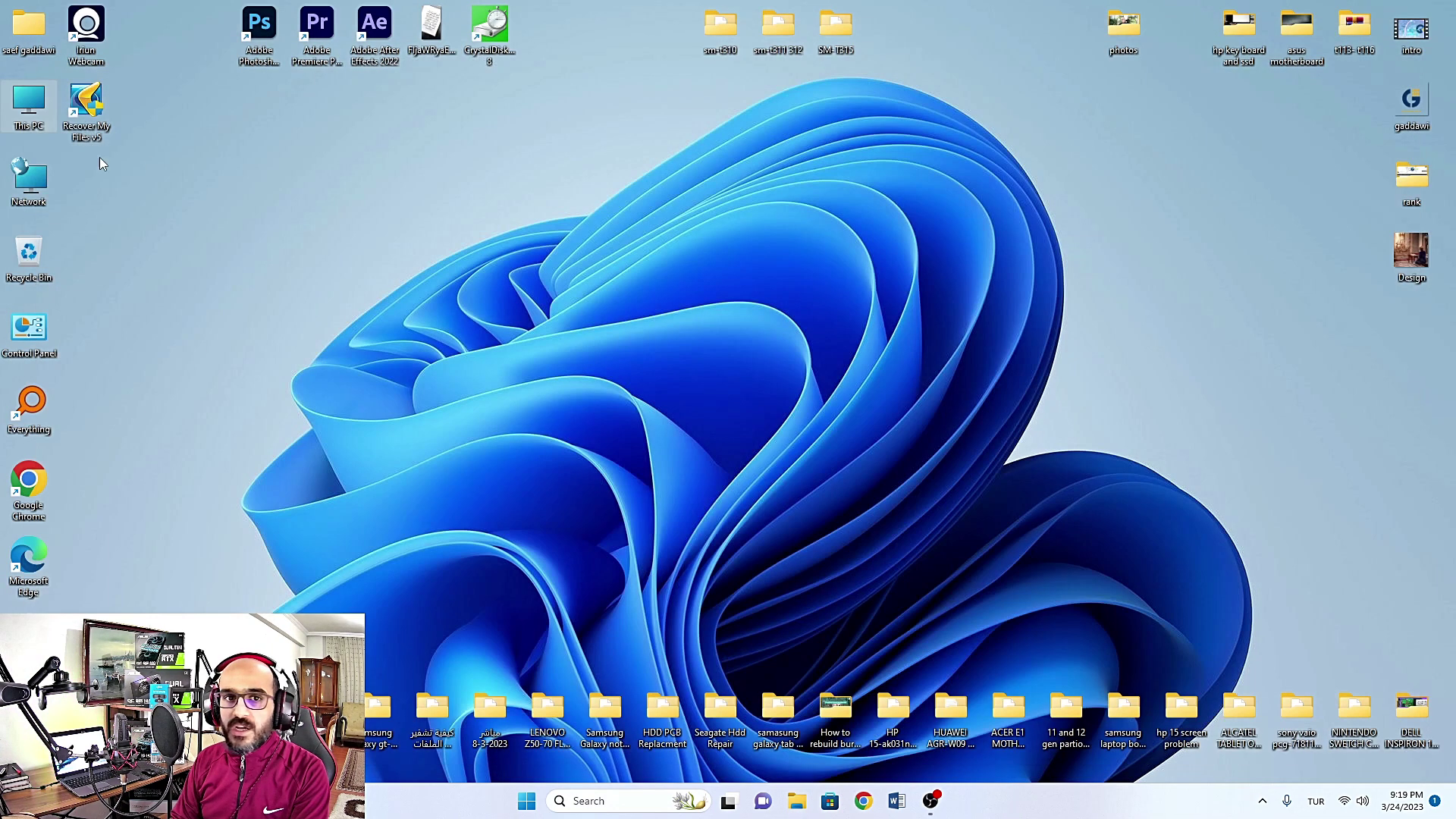
# Step: Quick-format USB Drive (E:) from This PC as FAT32 with a 16-kilobyte allocation unit size, and close the format dialog
pyautogui.doubleClick(29, 105)
pyautogui.rightClick(575, 157)
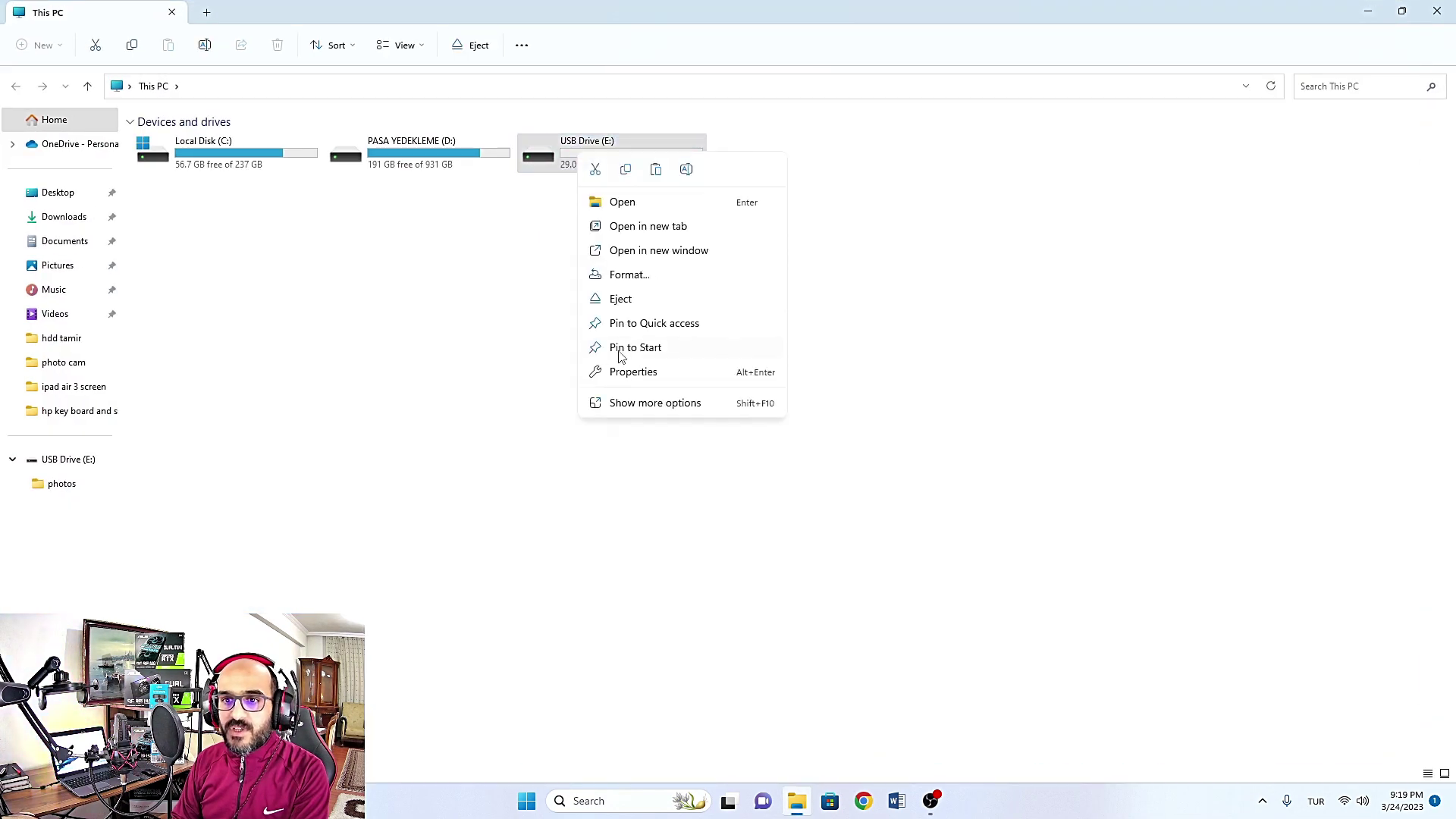
pyautogui.click(629, 274)
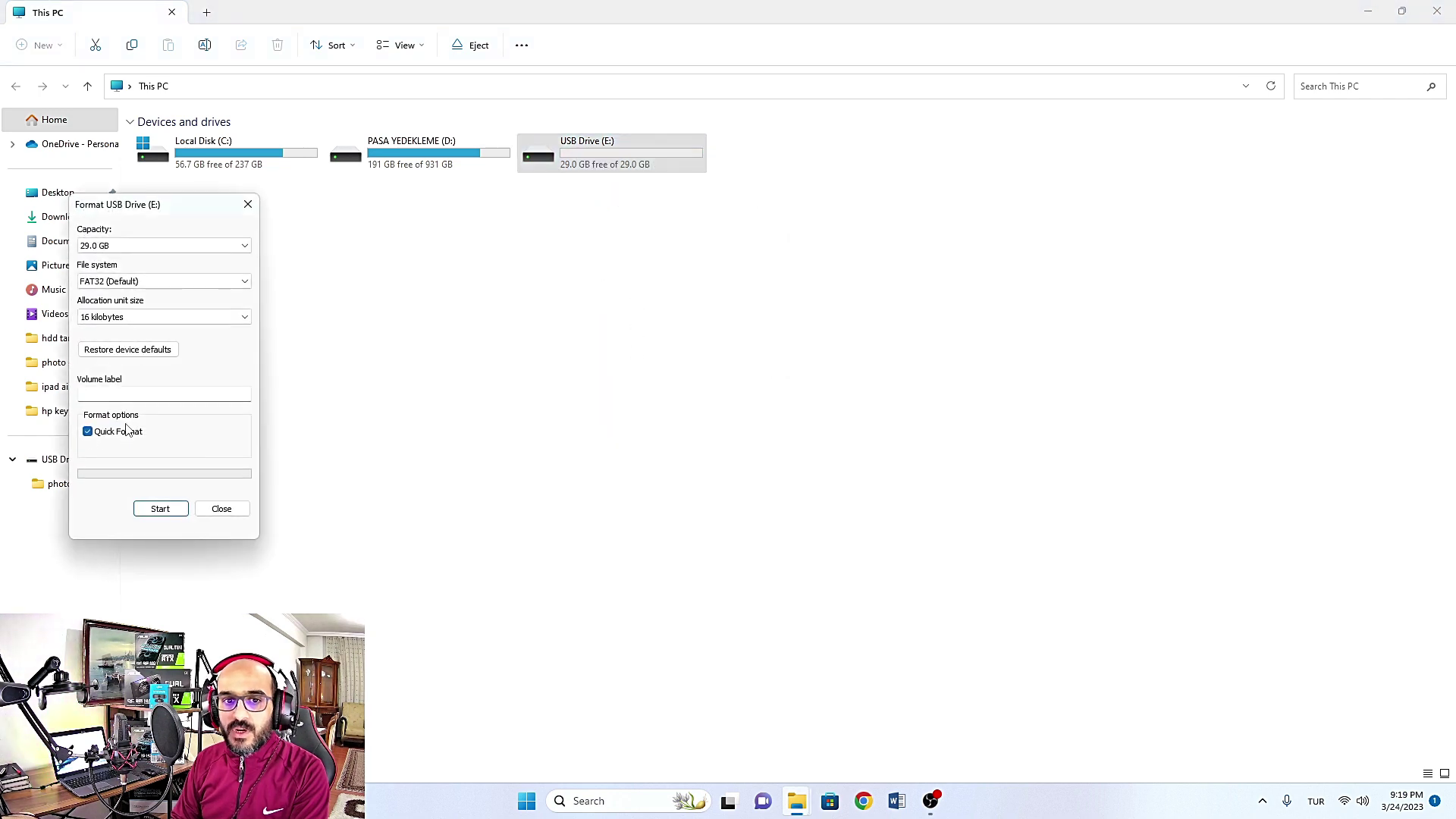
pyautogui.click(160, 509)
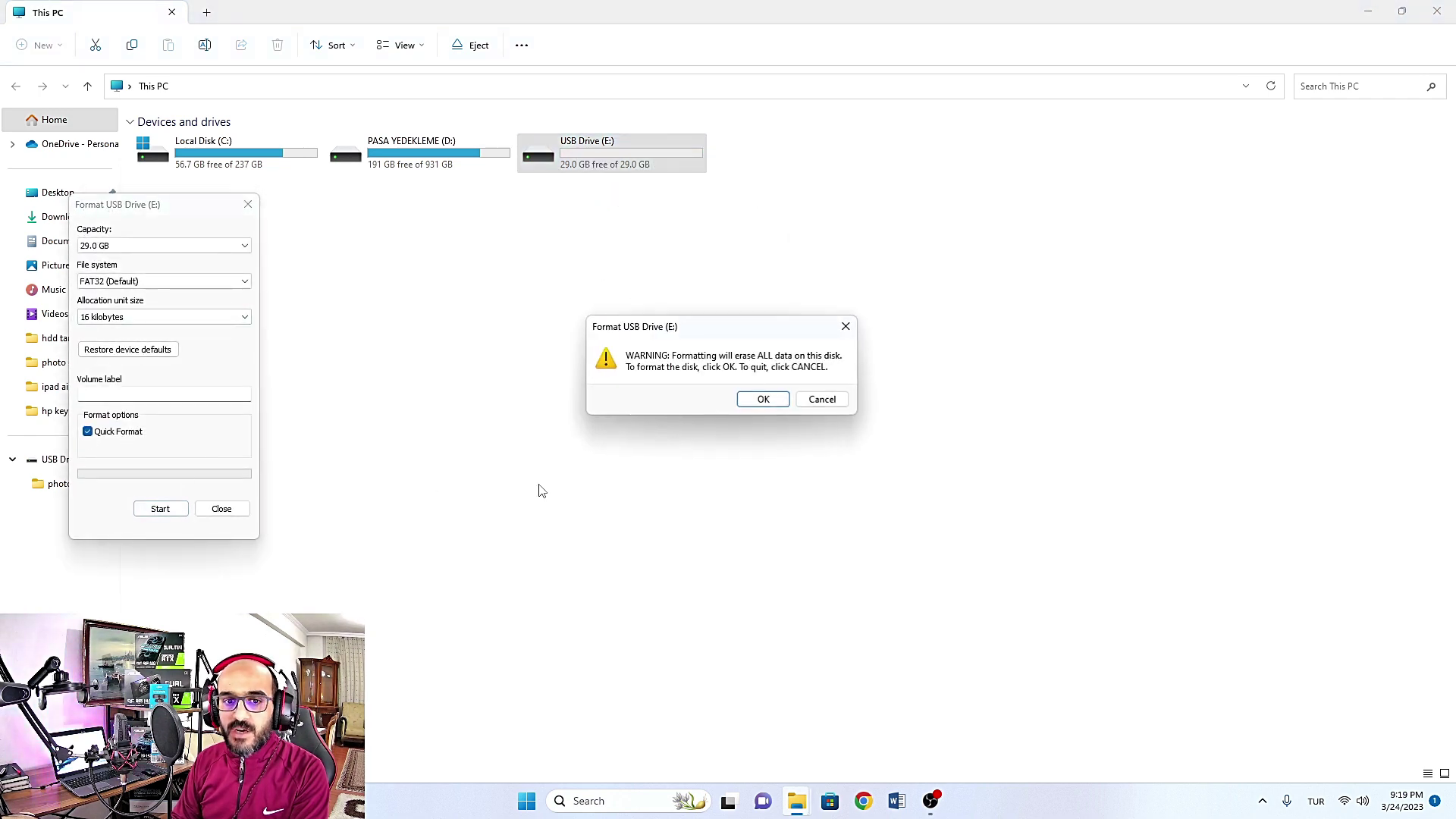
pyautogui.click(760, 397)
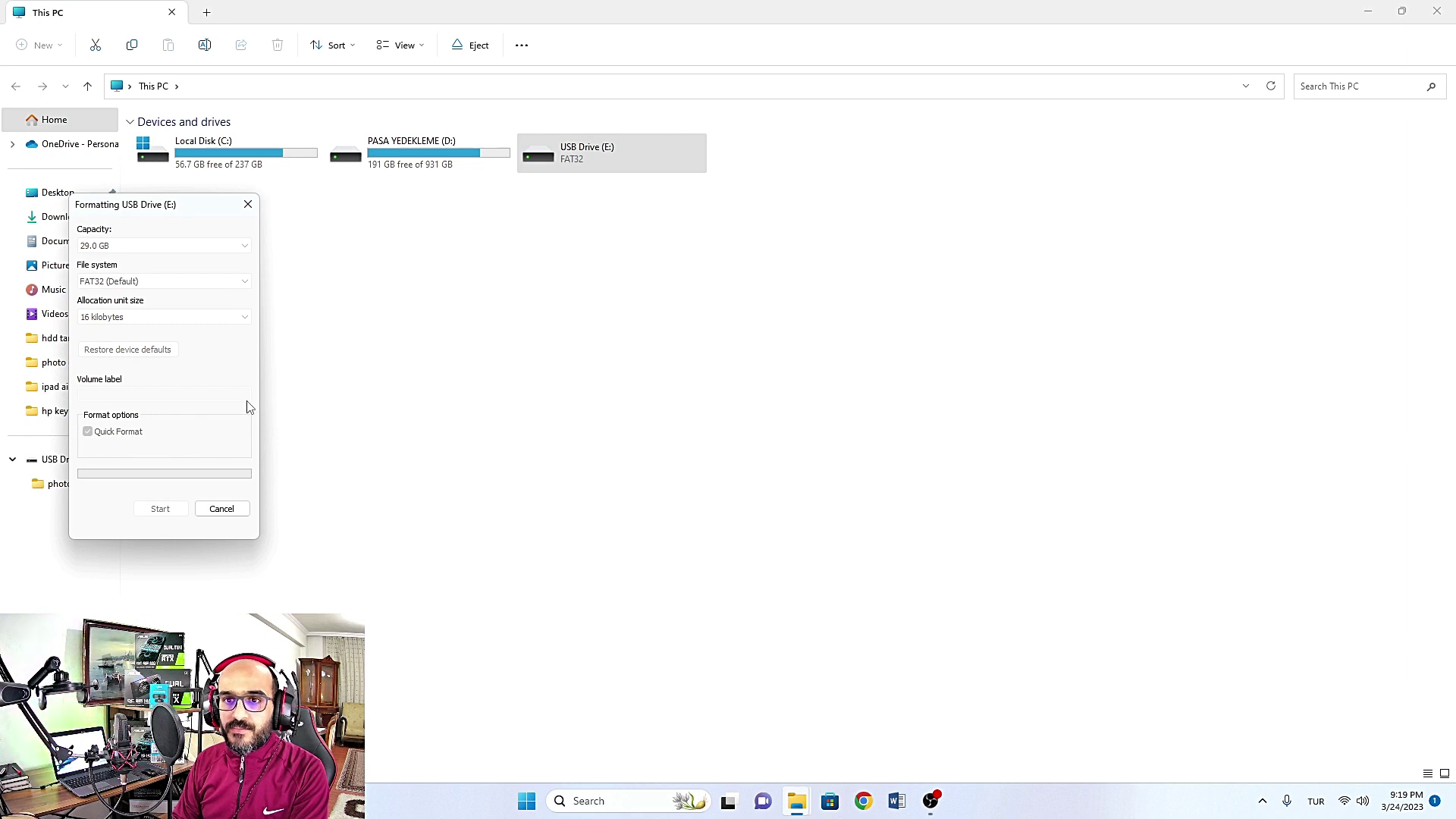
pyautogui.click(819, 398)
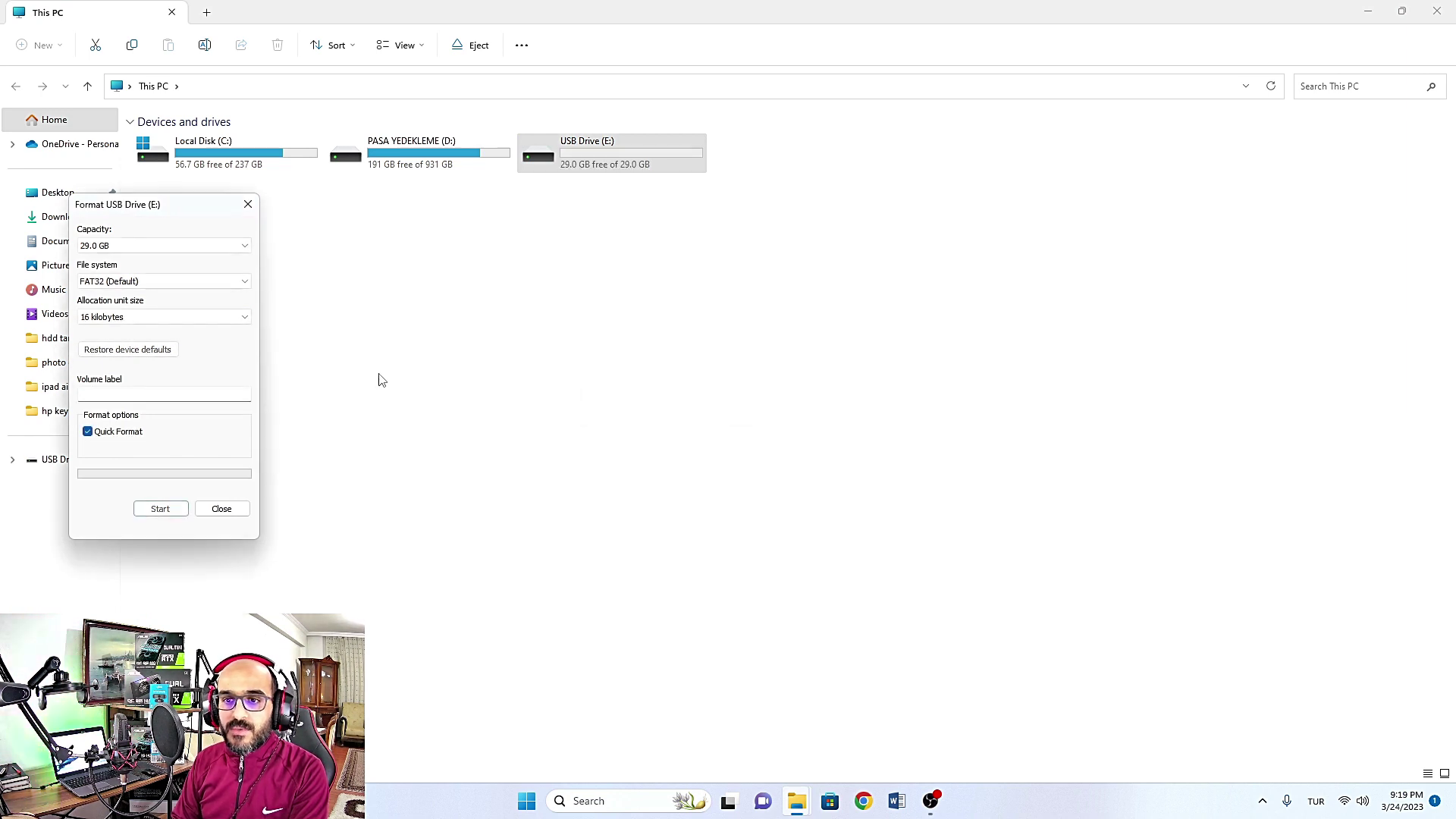
pyautogui.click(203, 512)
# Step: Open the formatted USB Drive (E:) to check its contents, and return to the desktop
pyautogui.doubleClick(554, 174)
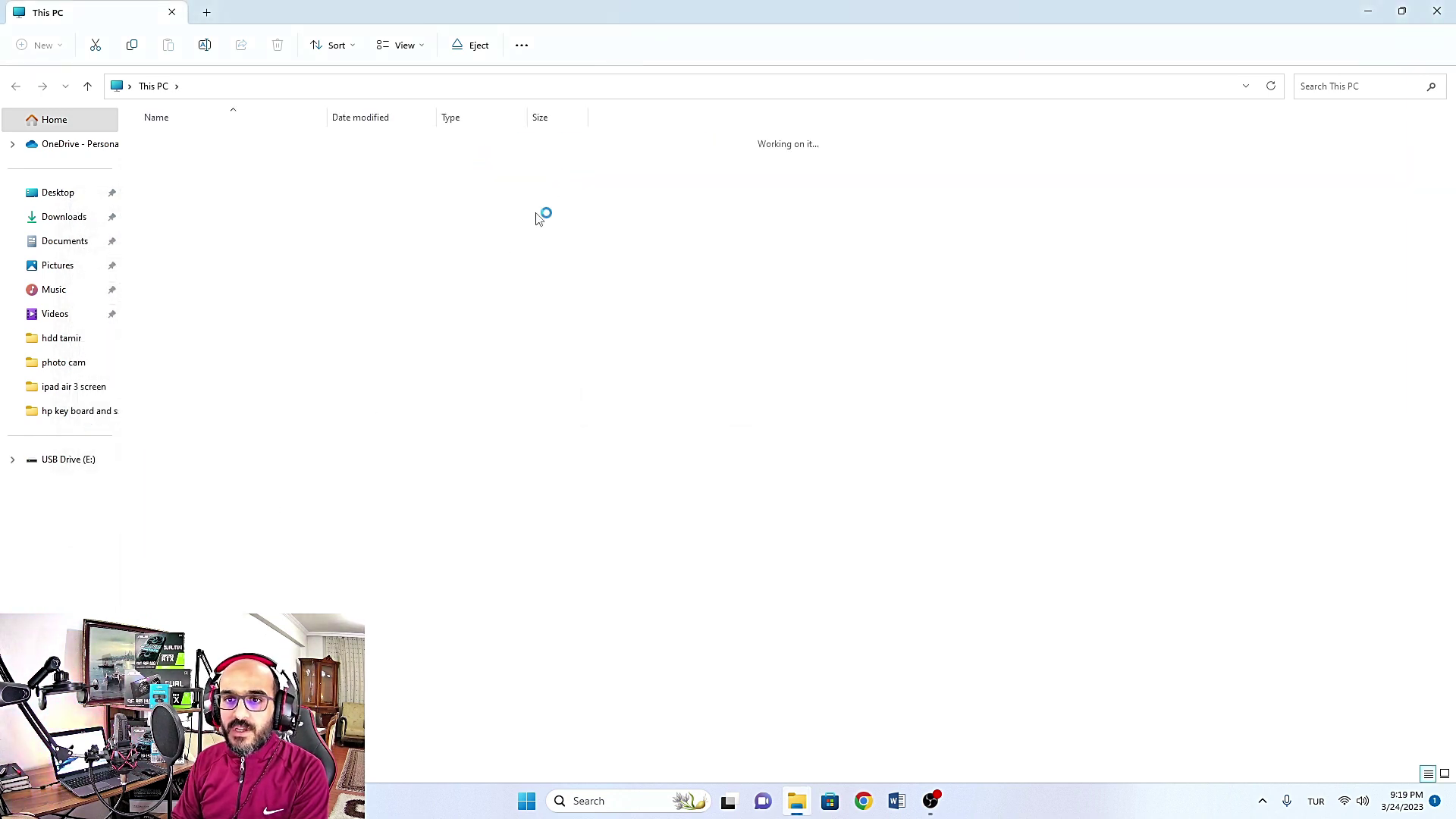
pyautogui.click(1437, 11)
pyautogui.rightClick(762, 228)
pyautogui.click(713, 281)
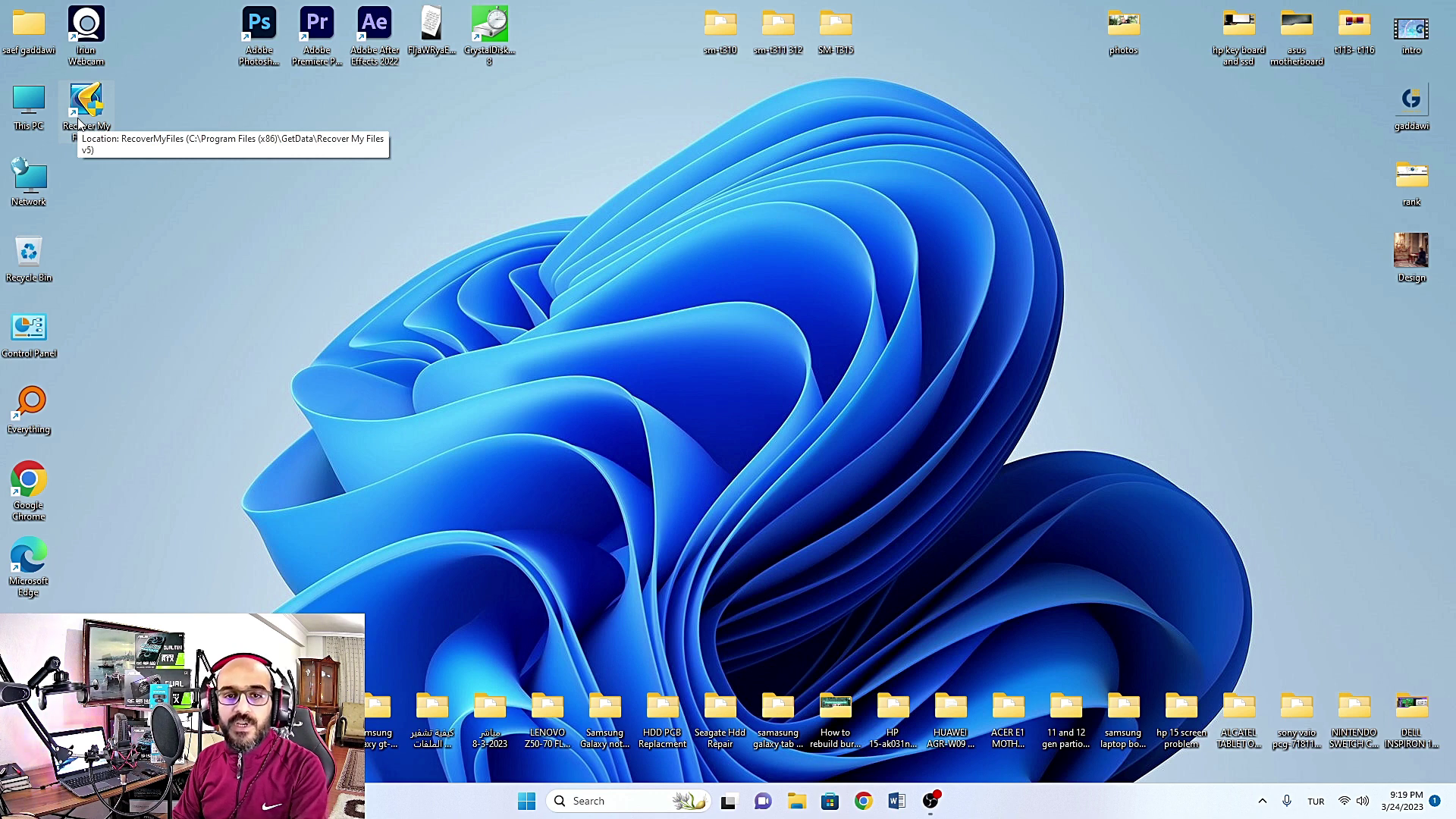
# Step: Launch Recover My Files and start its wizard in Recover Drive mode
pyautogui.doubleClick(82, 129)
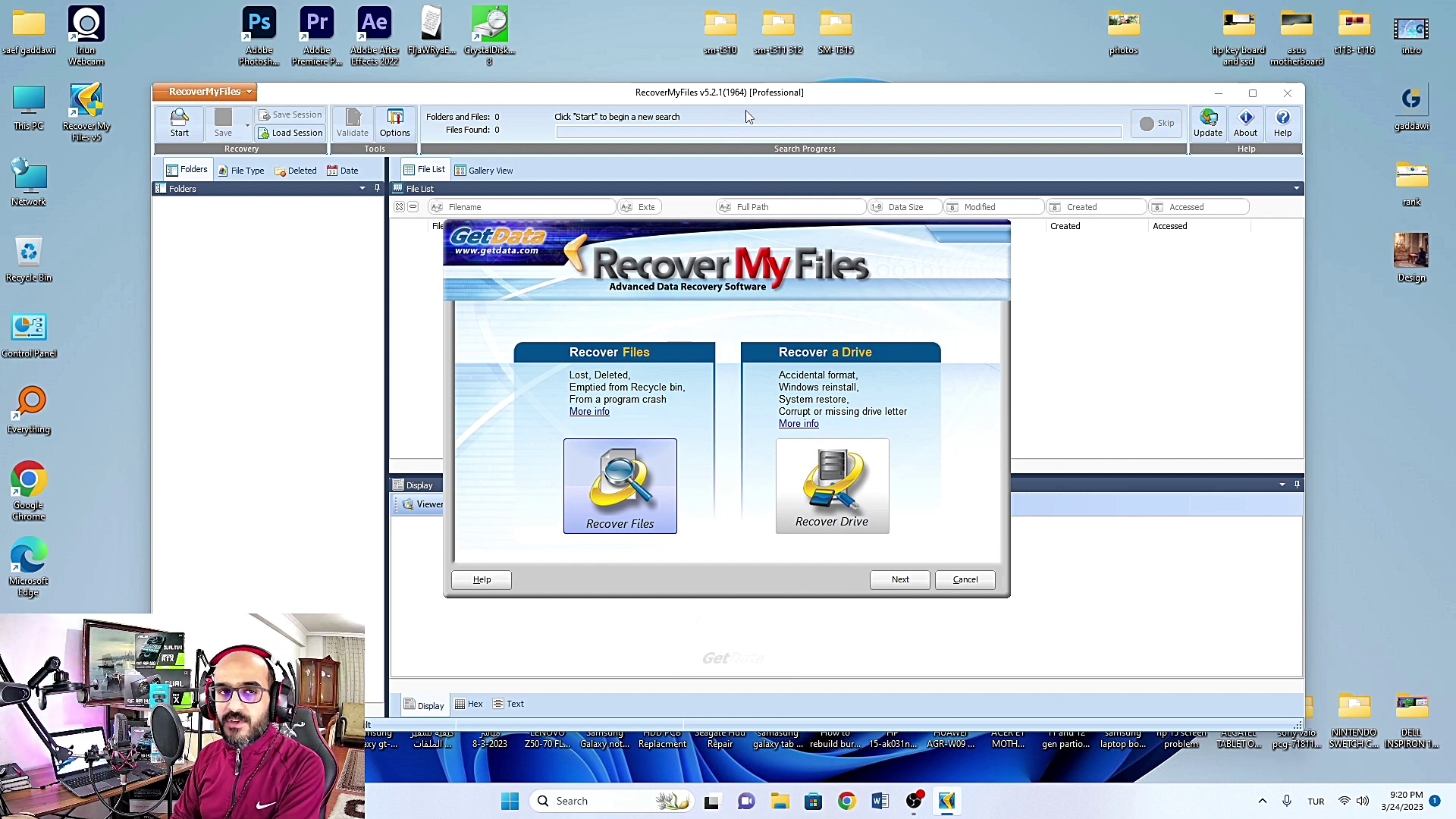
pyautogui.moveTo(686, 233); pyautogui.dragTo(717, 230)
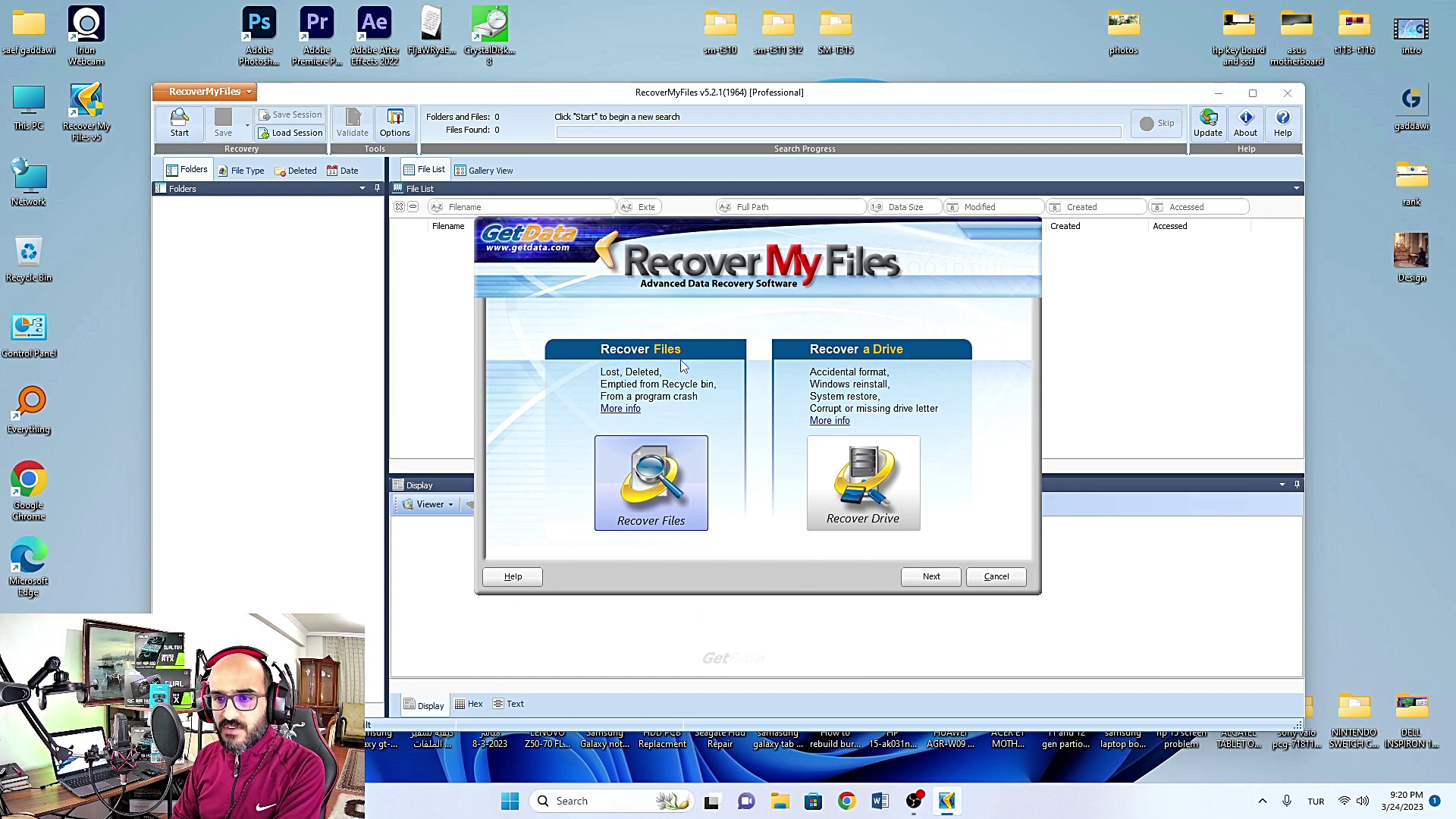
pyautogui.click(885, 480)
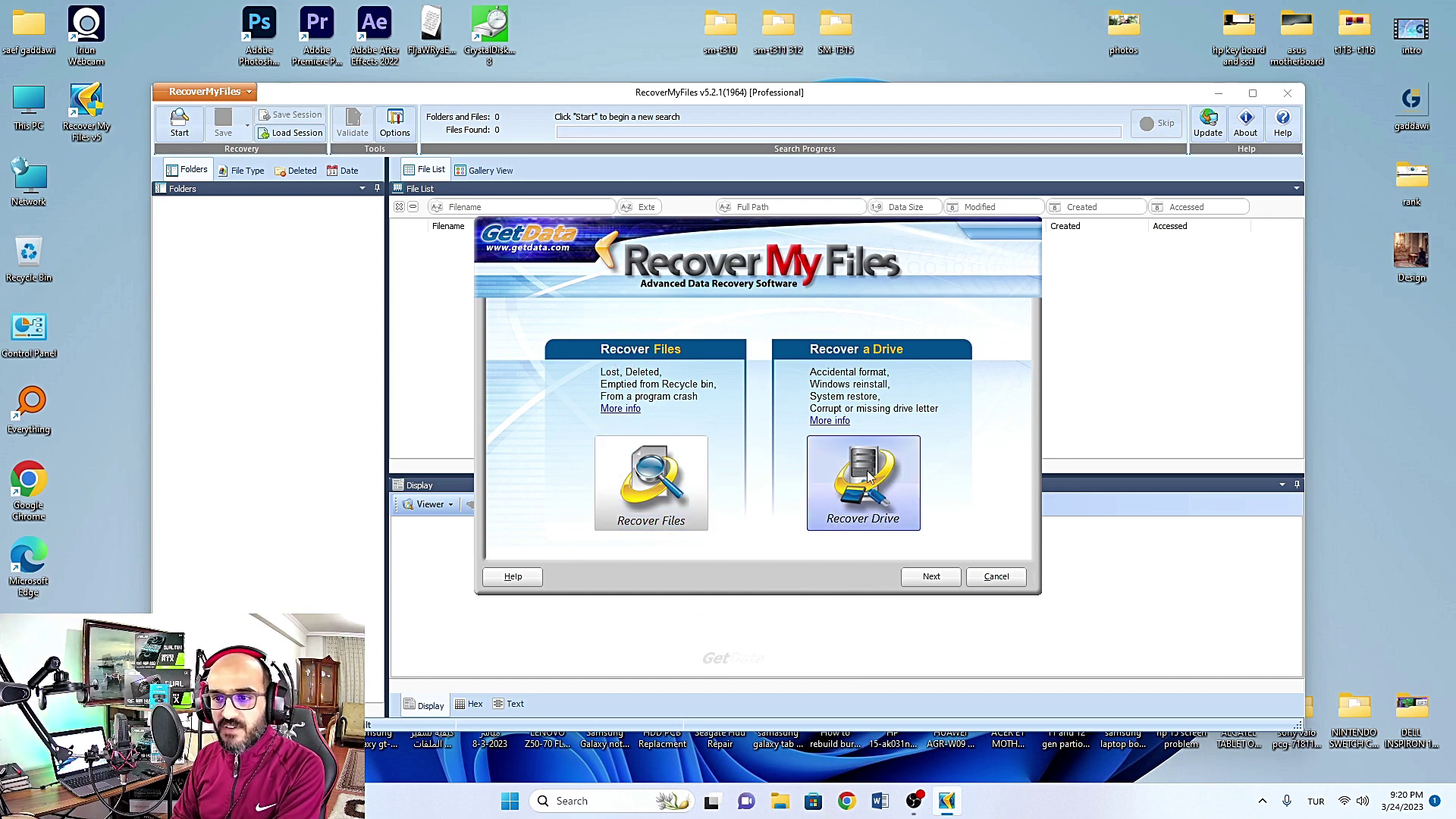
pyautogui.click(931, 576)
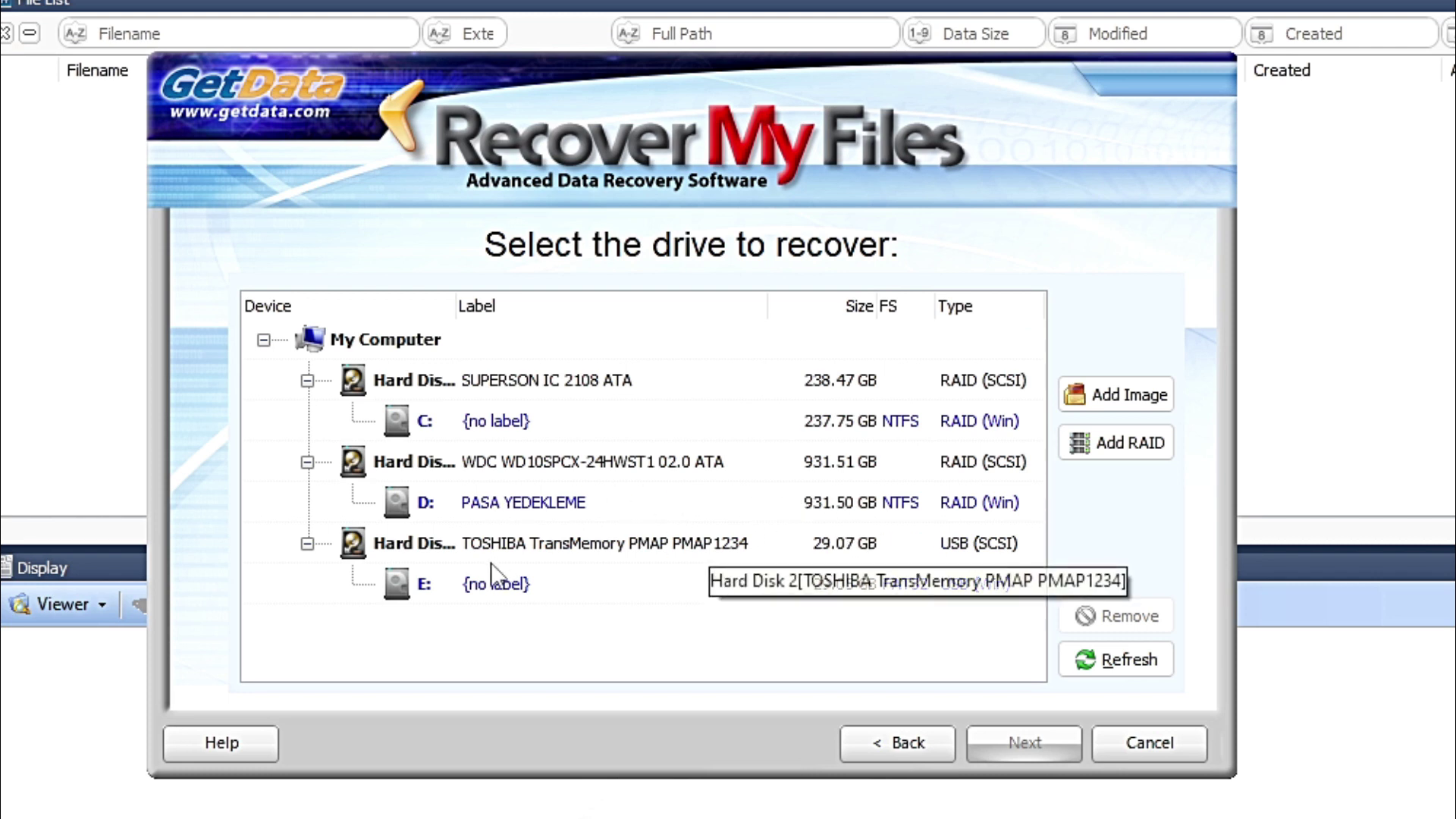
# Step: Select the E: volume of the TOSHIBA USB disk as the drive to recover
pyautogui.click(494, 588)
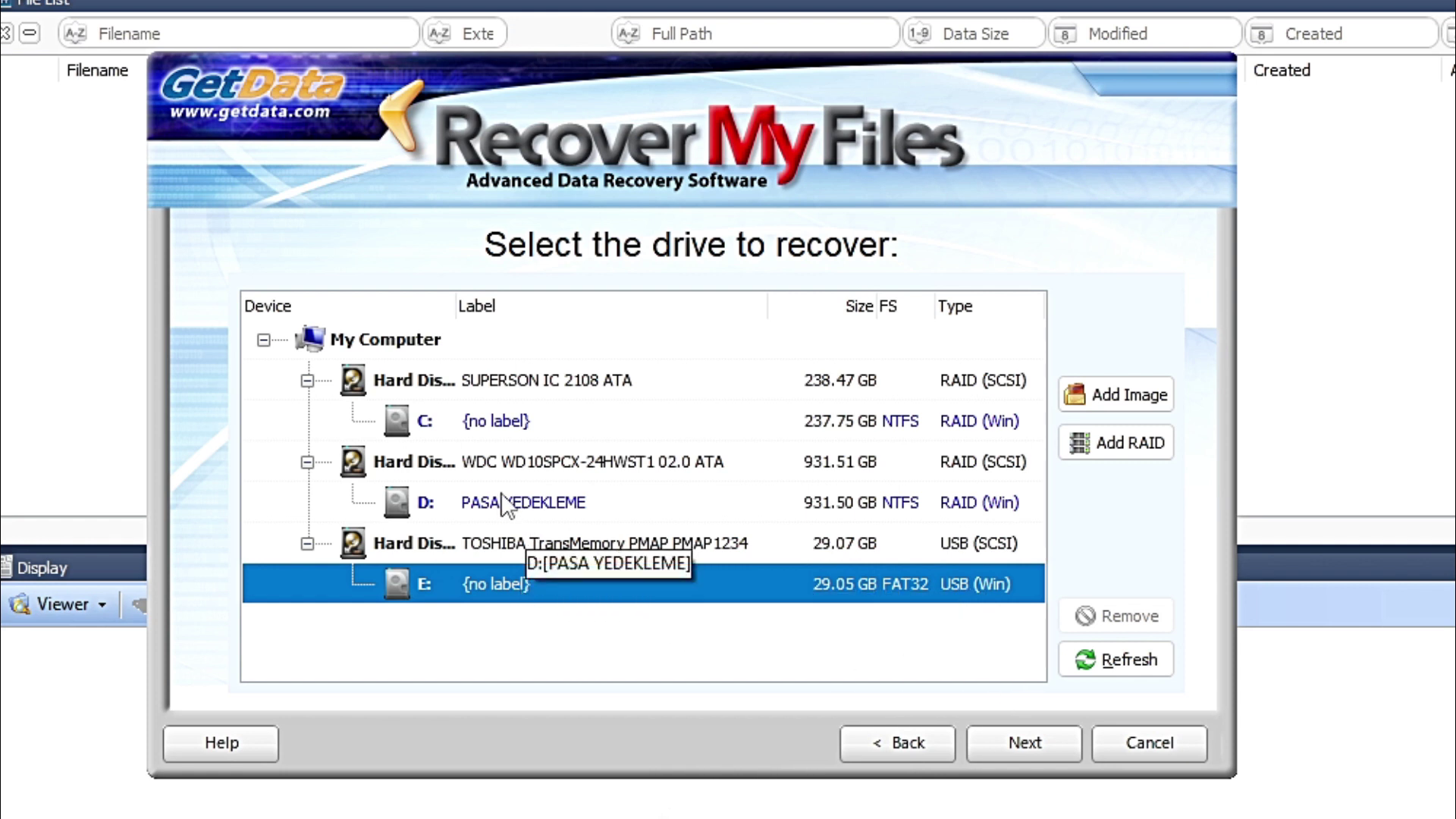
pyautogui.click(426, 493)
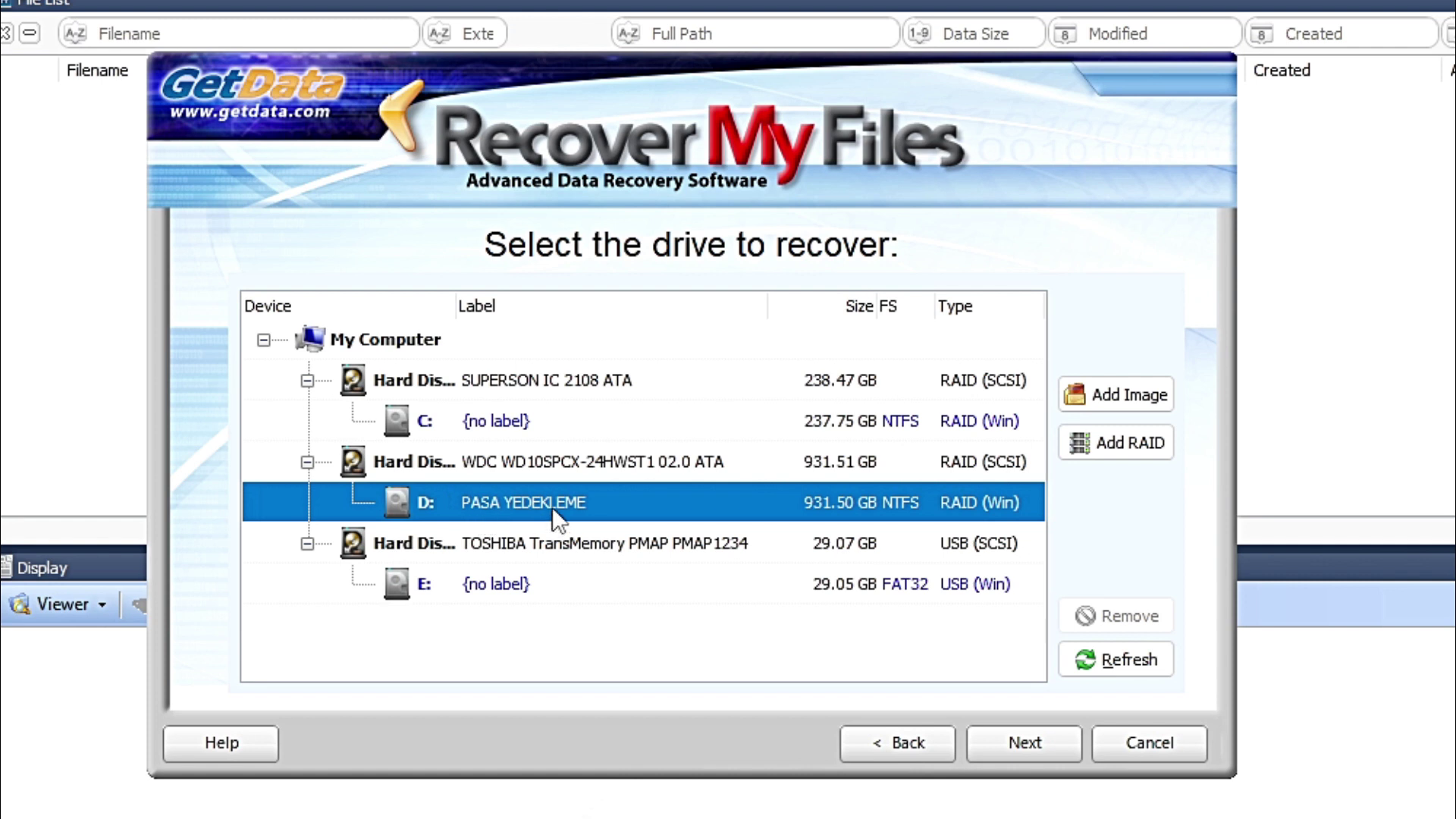
pyautogui.click(474, 434)
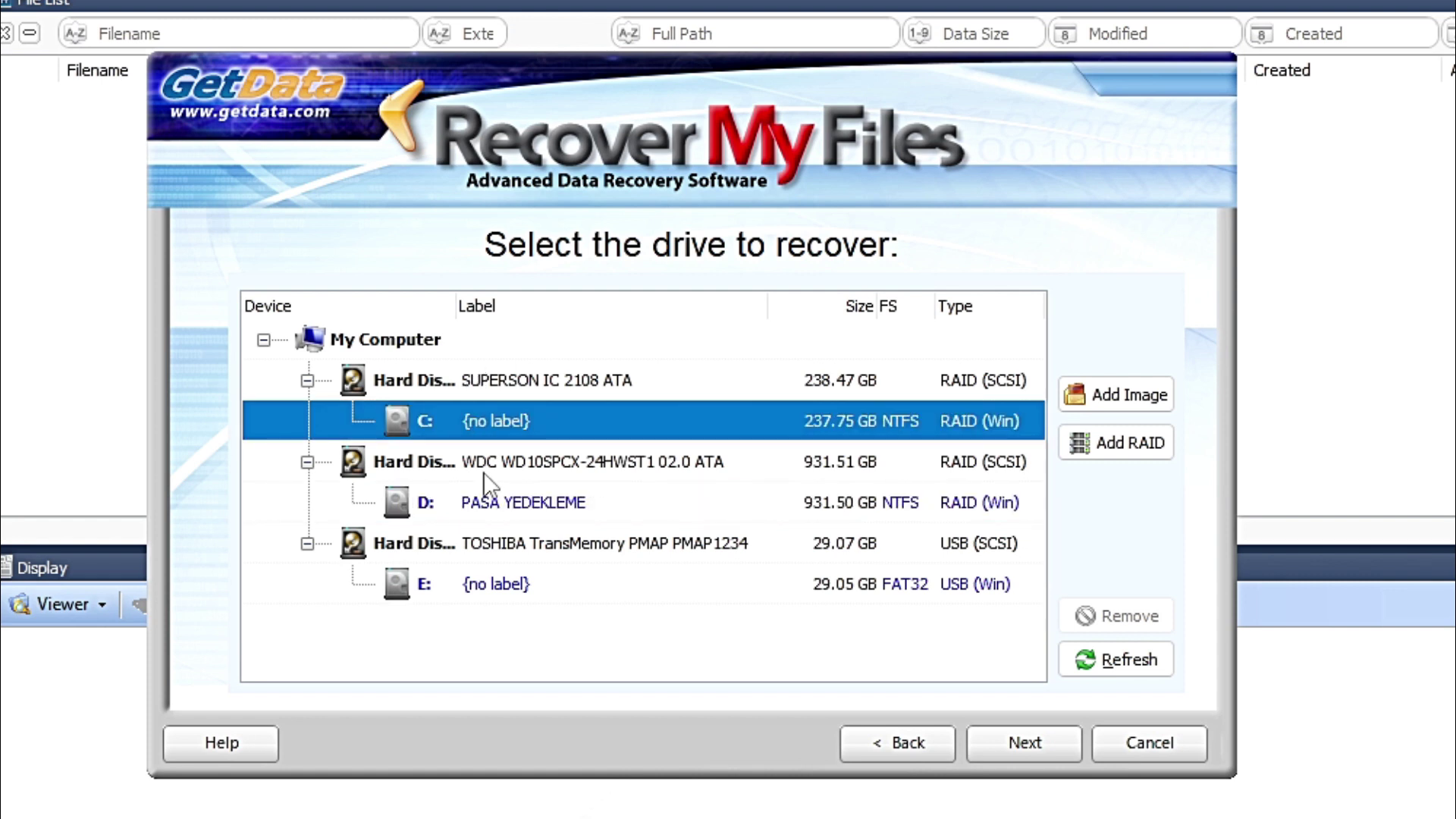
pyautogui.click(490, 502)
pyautogui.click(487, 584)
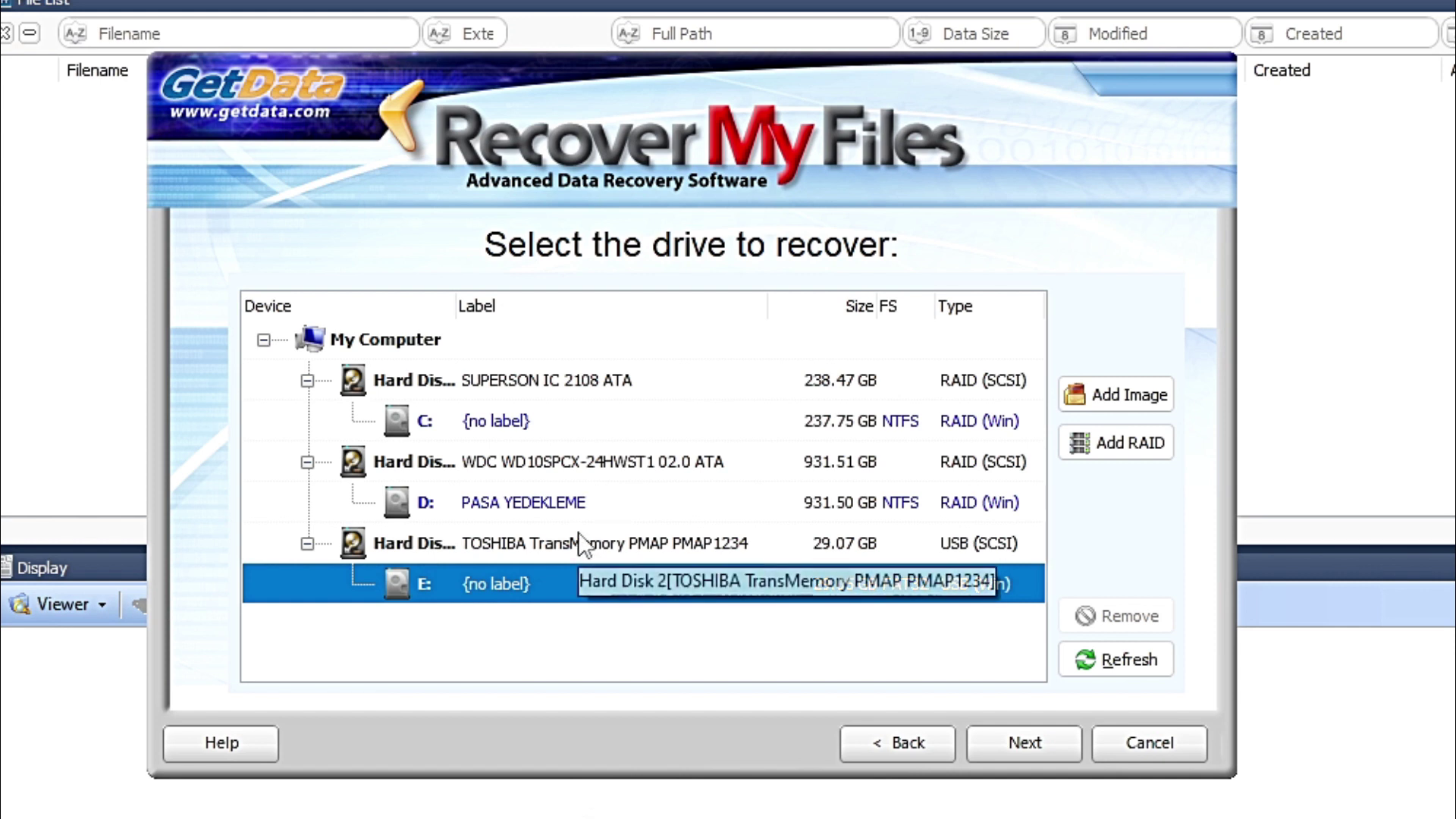
pyautogui.click(484, 511)
pyautogui.click(504, 586)
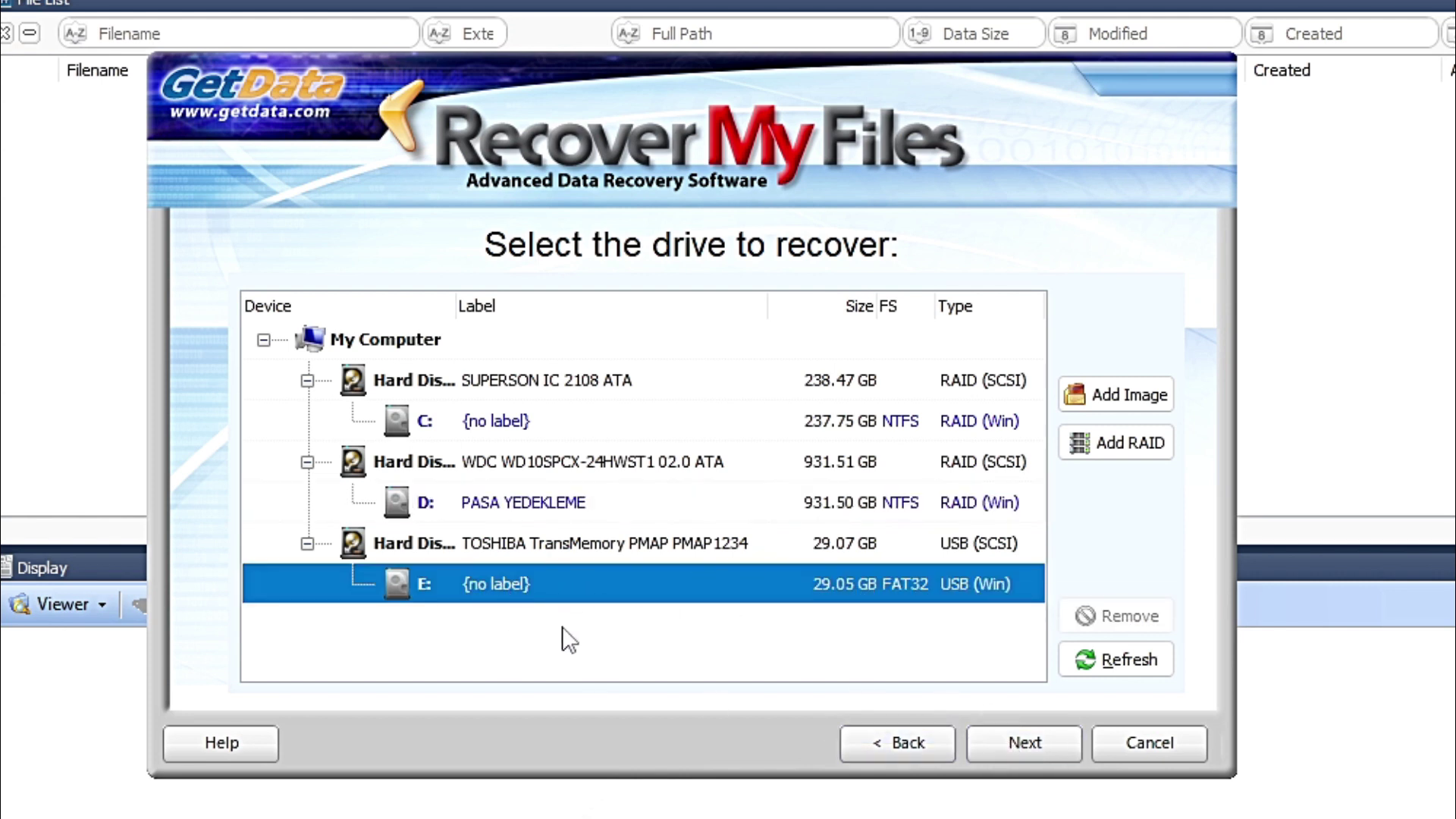
# Step: Continue to the drive recovery options and choose drive recovery using selected file types
pyautogui.click(1045, 745)
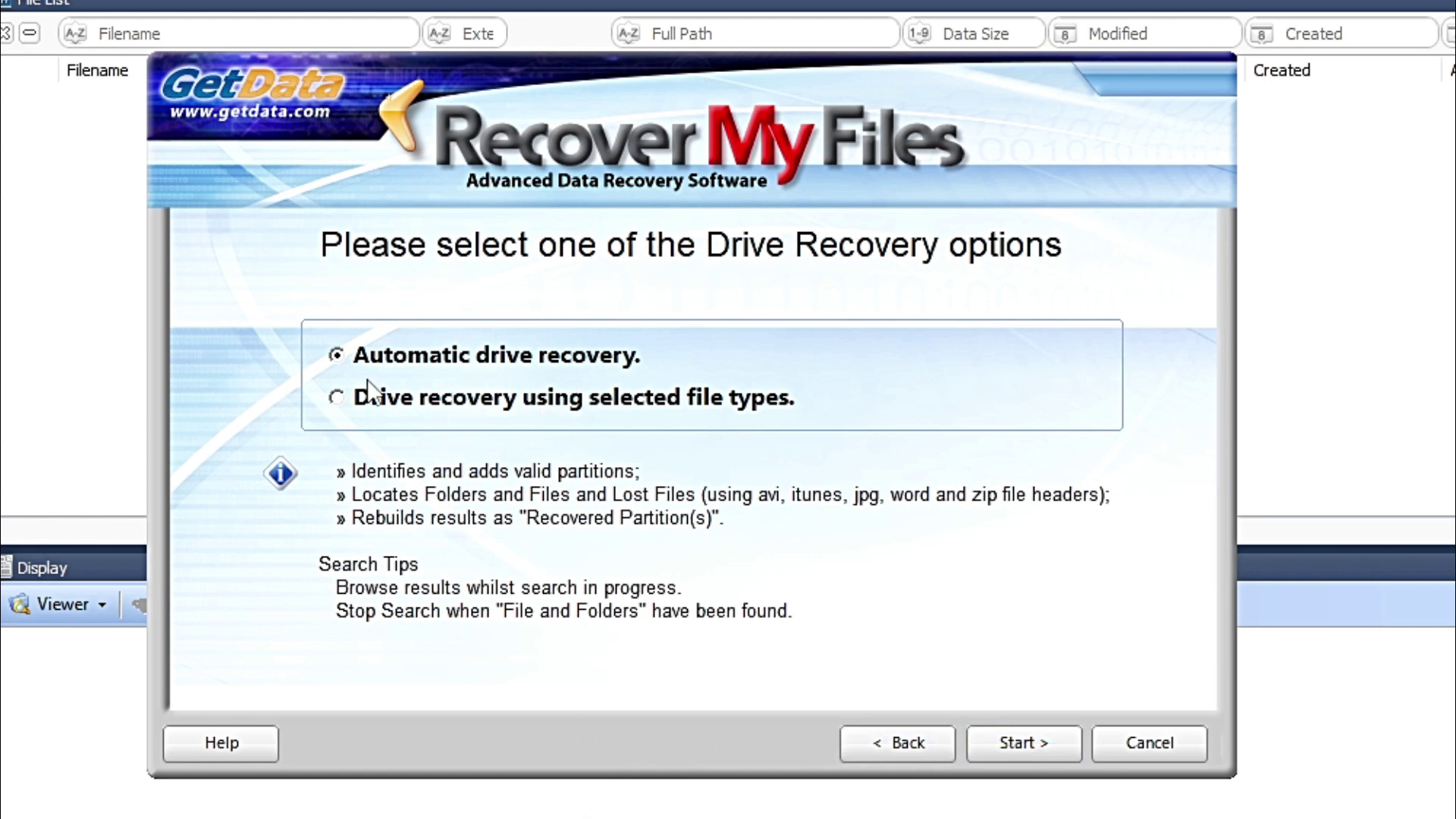
pyautogui.click(364, 402)
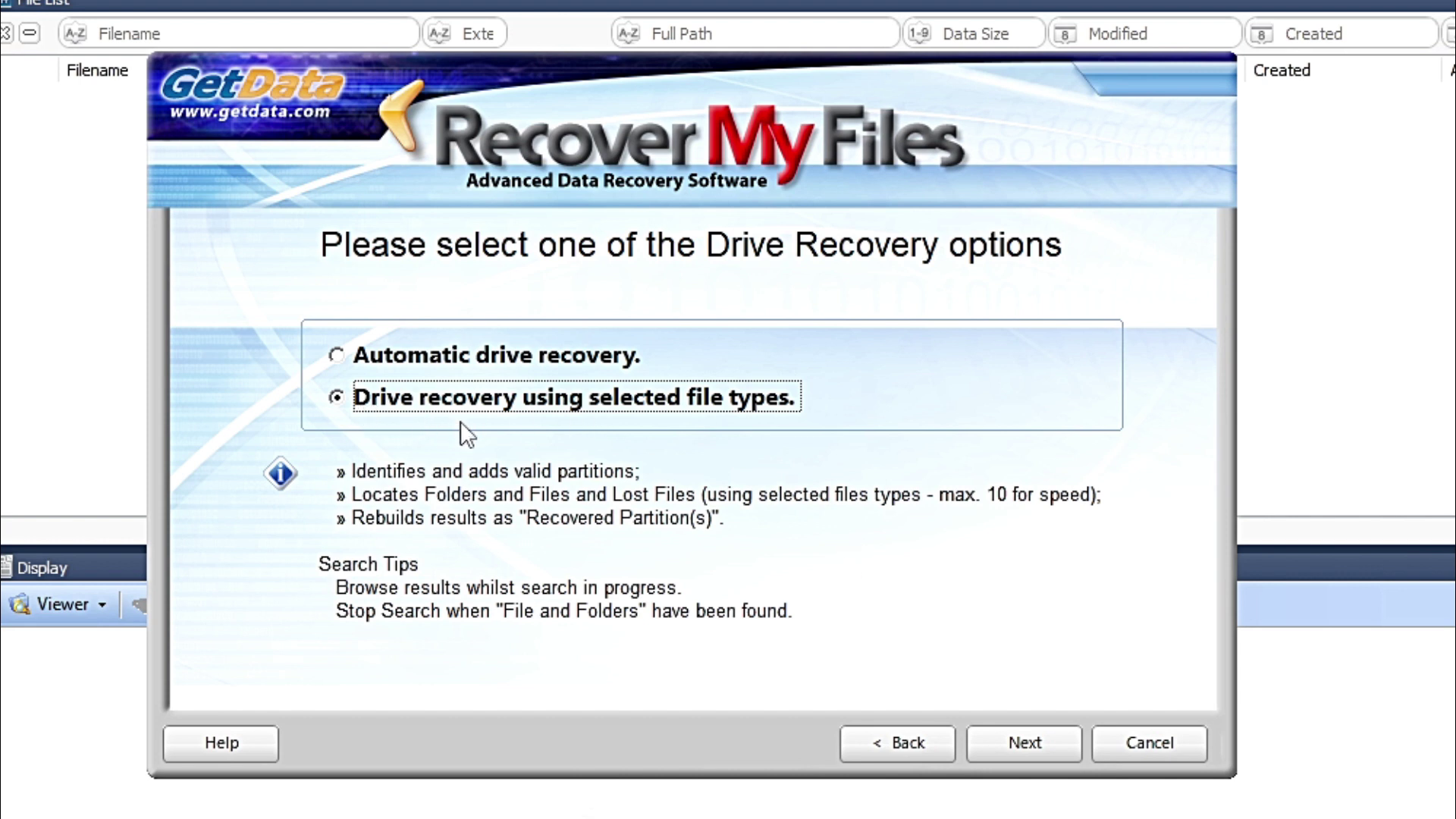
pyautogui.click(1026, 742)
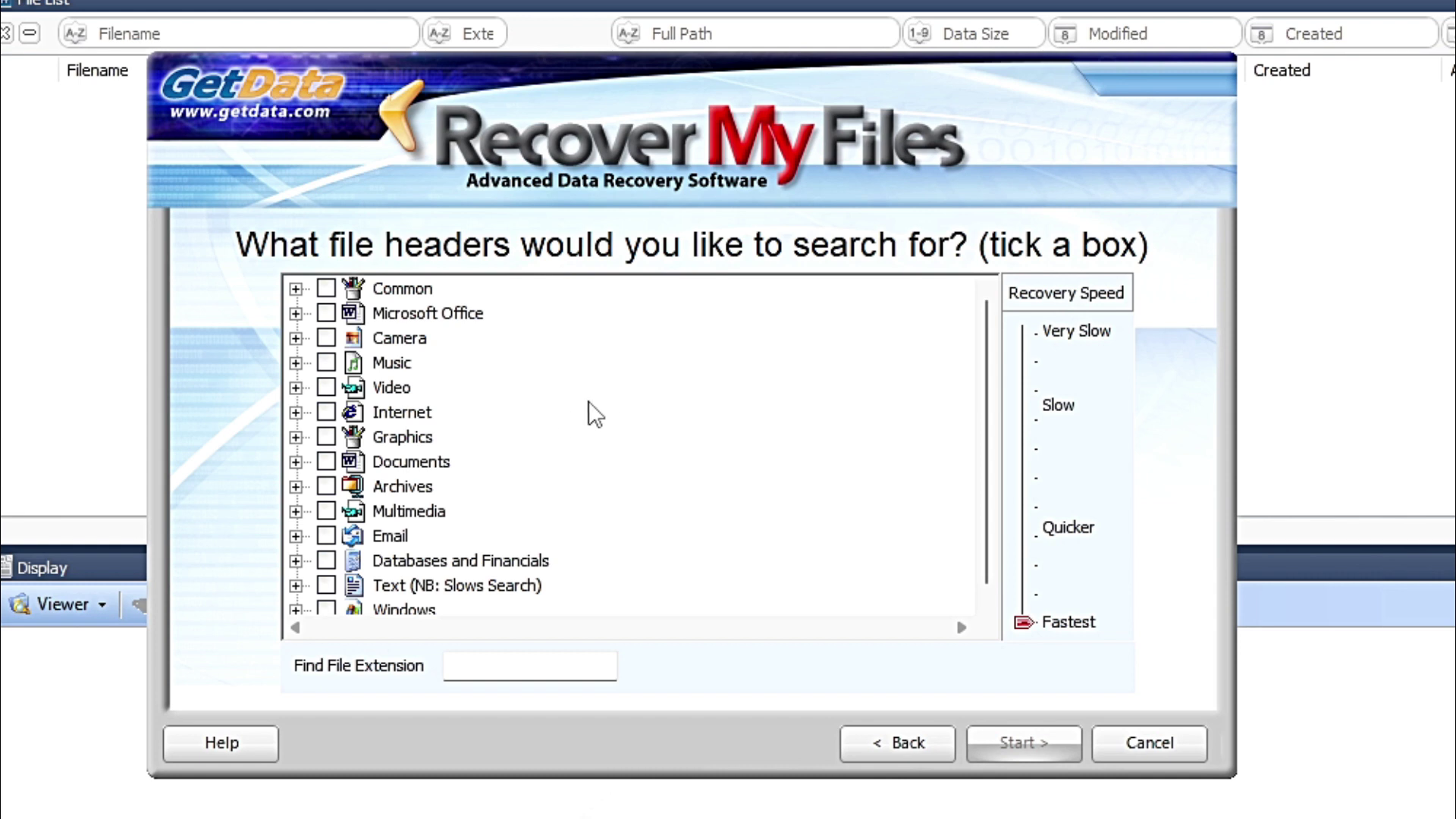
# Step: Try toggling the Camera and Graphics file header categories, leaving Camera selected
pyautogui.click(326, 437)
pyautogui.click(326, 338)
pyautogui.click(310, 333)
pyautogui.click(310, 334)
pyautogui.click(311, 431)
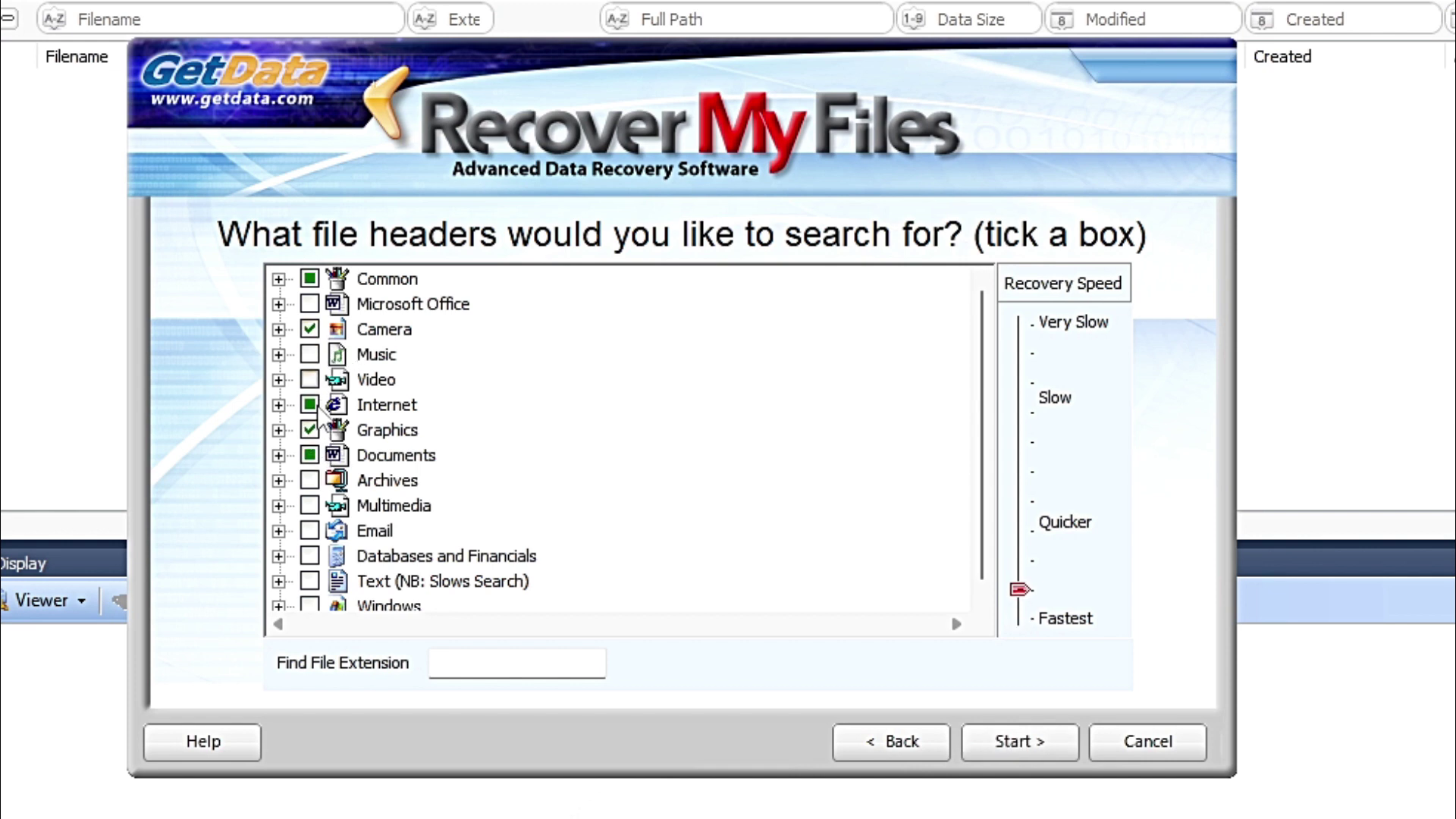
pyautogui.click(310, 430)
pyautogui.click(308, 331)
pyautogui.click(310, 331)
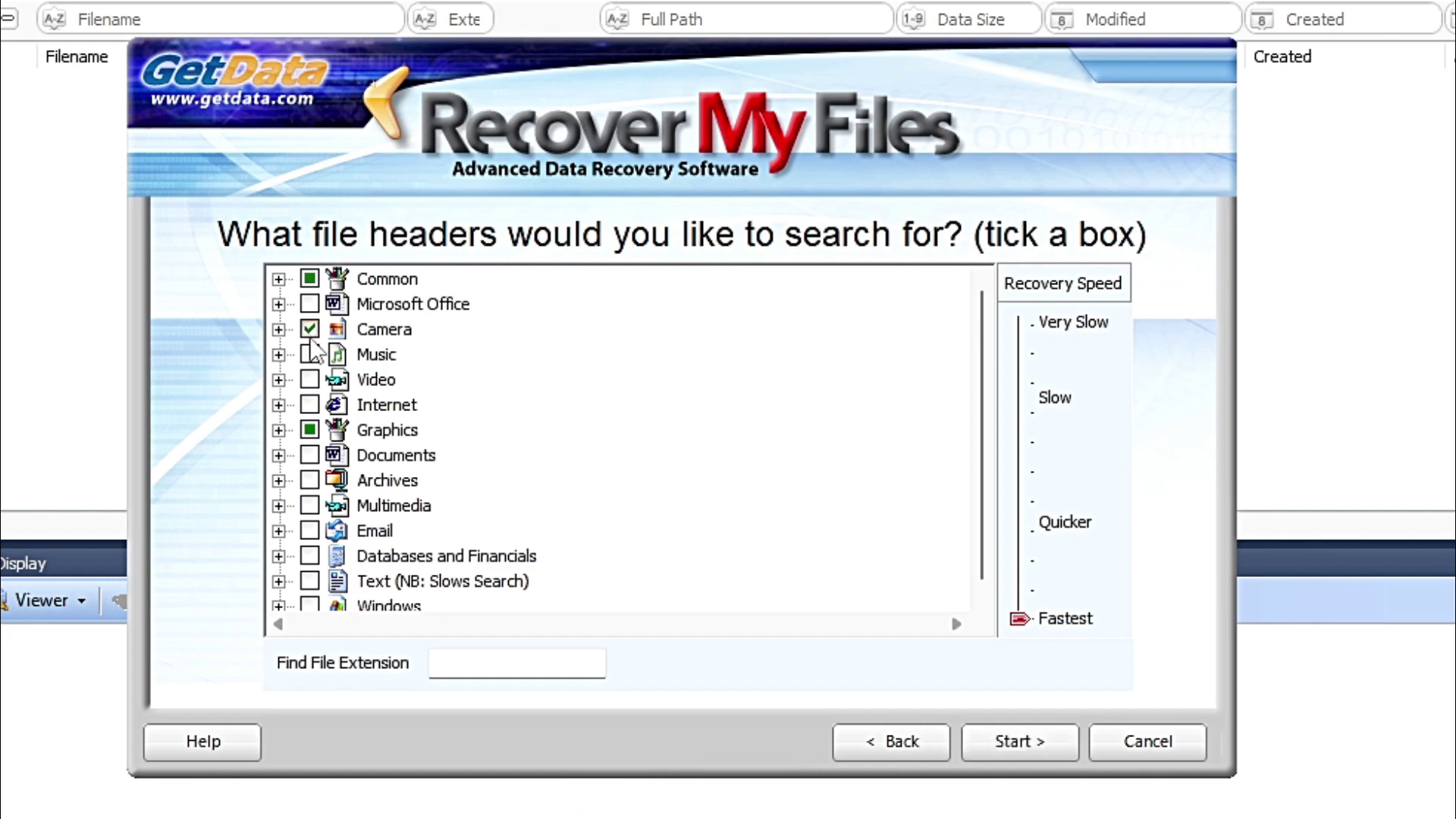
# Step: Expand the Graphics category to review its file types, select the entire category and collapse it
pyautogui.click(278, 430)
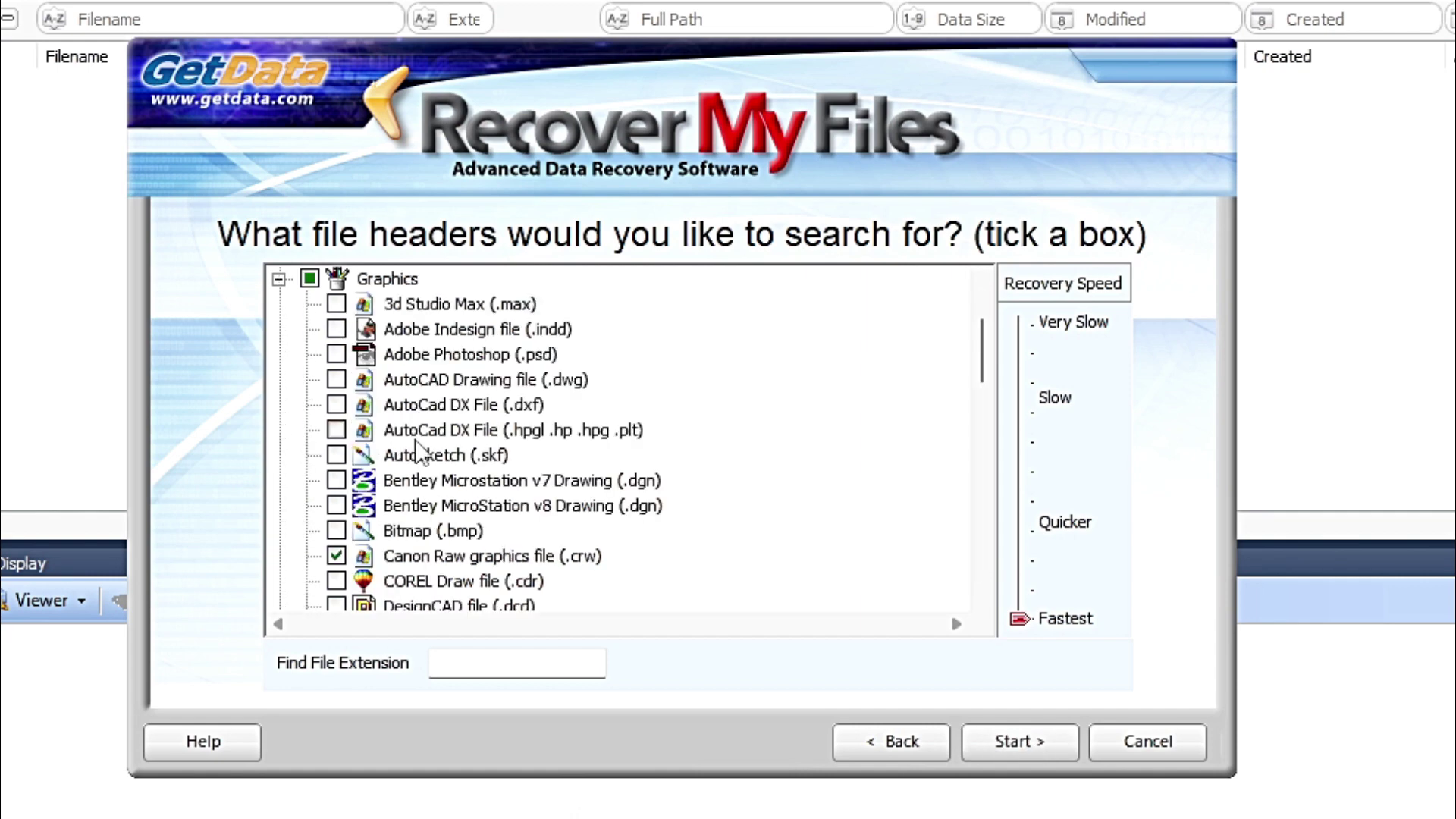
pyautogui.scroll(-1, 389, 525)
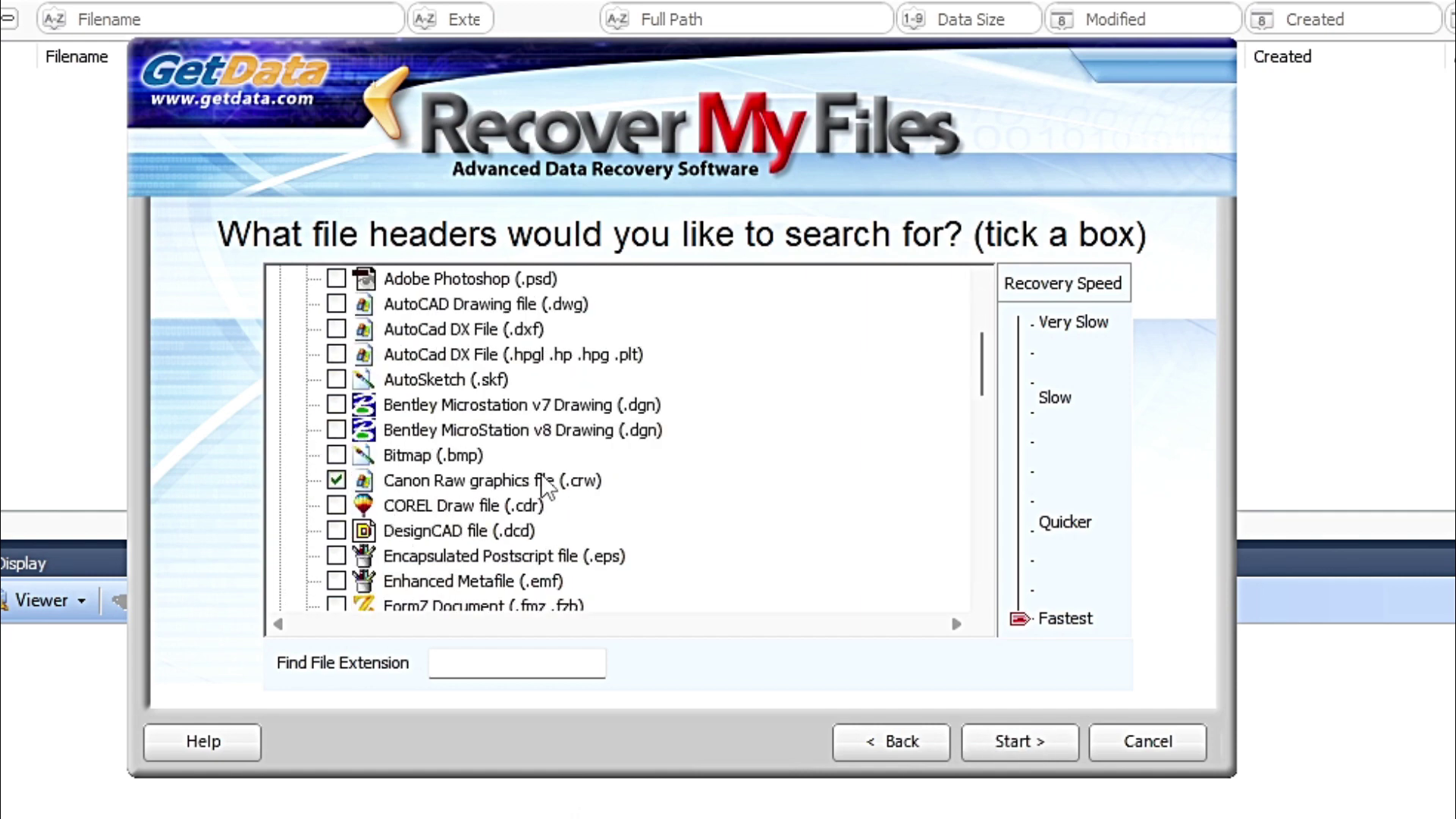
pyautogui.scroll(3, 449, 495)
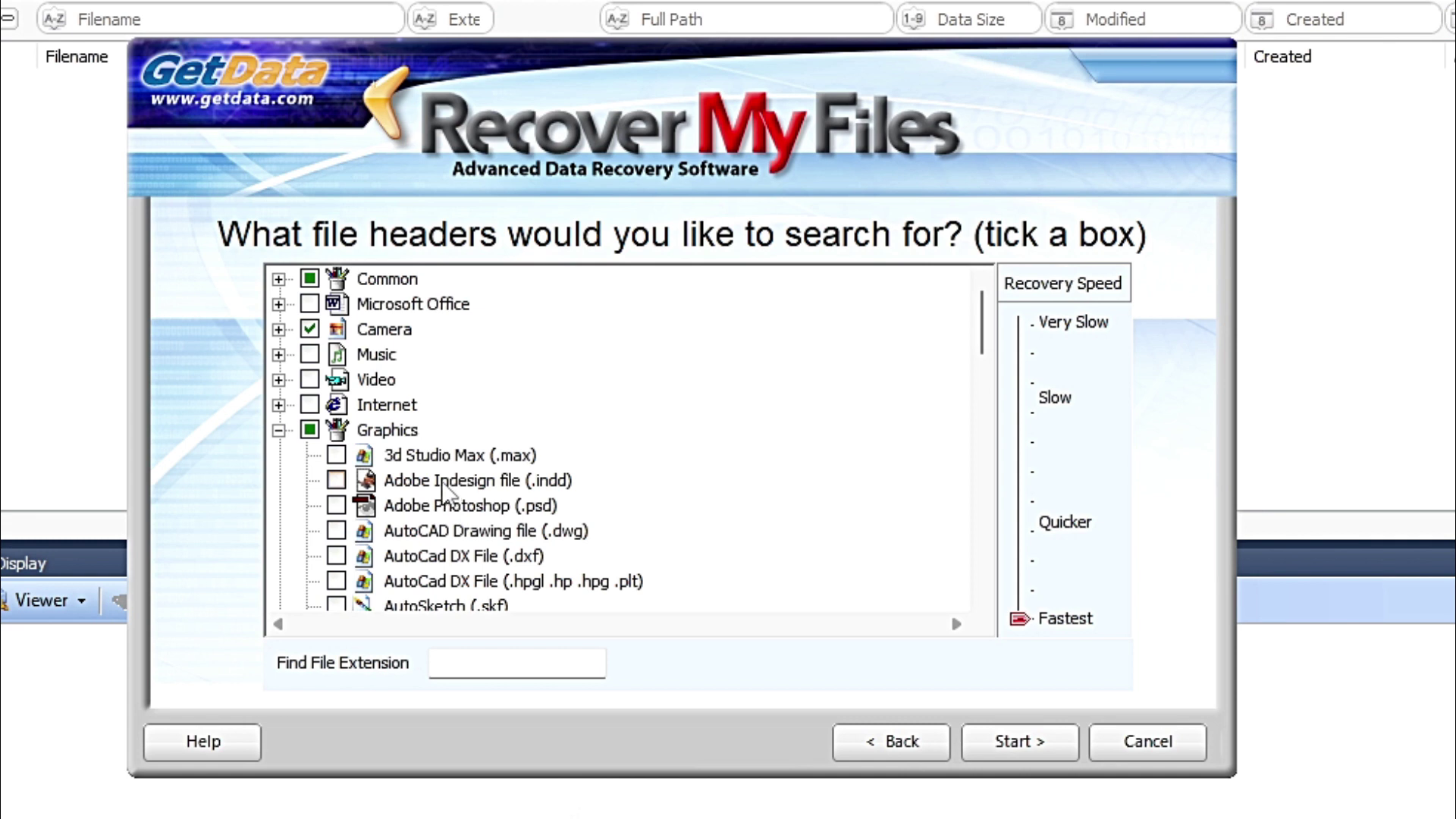
pyautogui.click(310, 431)
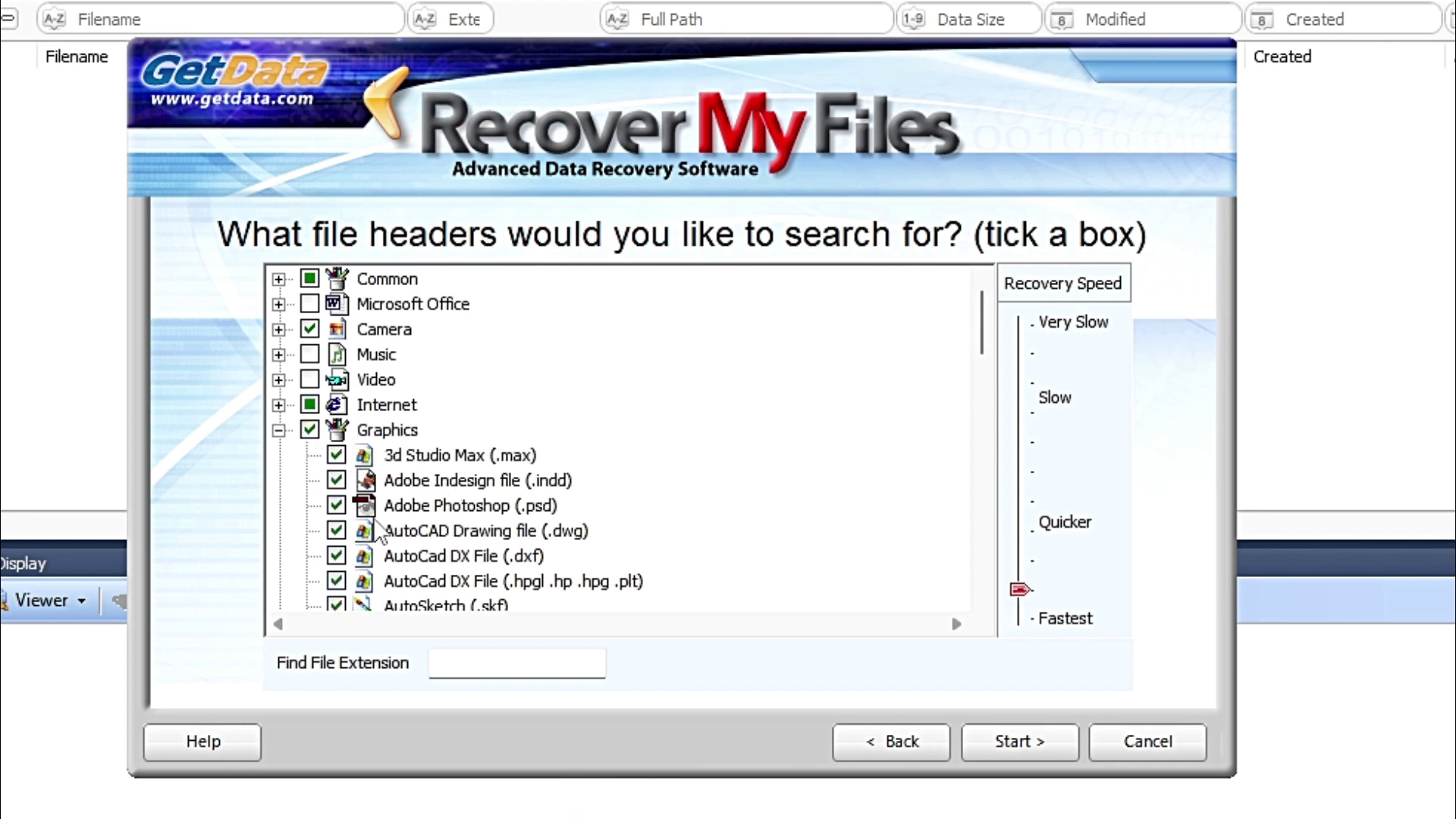
pyautogui.click(279, 430)
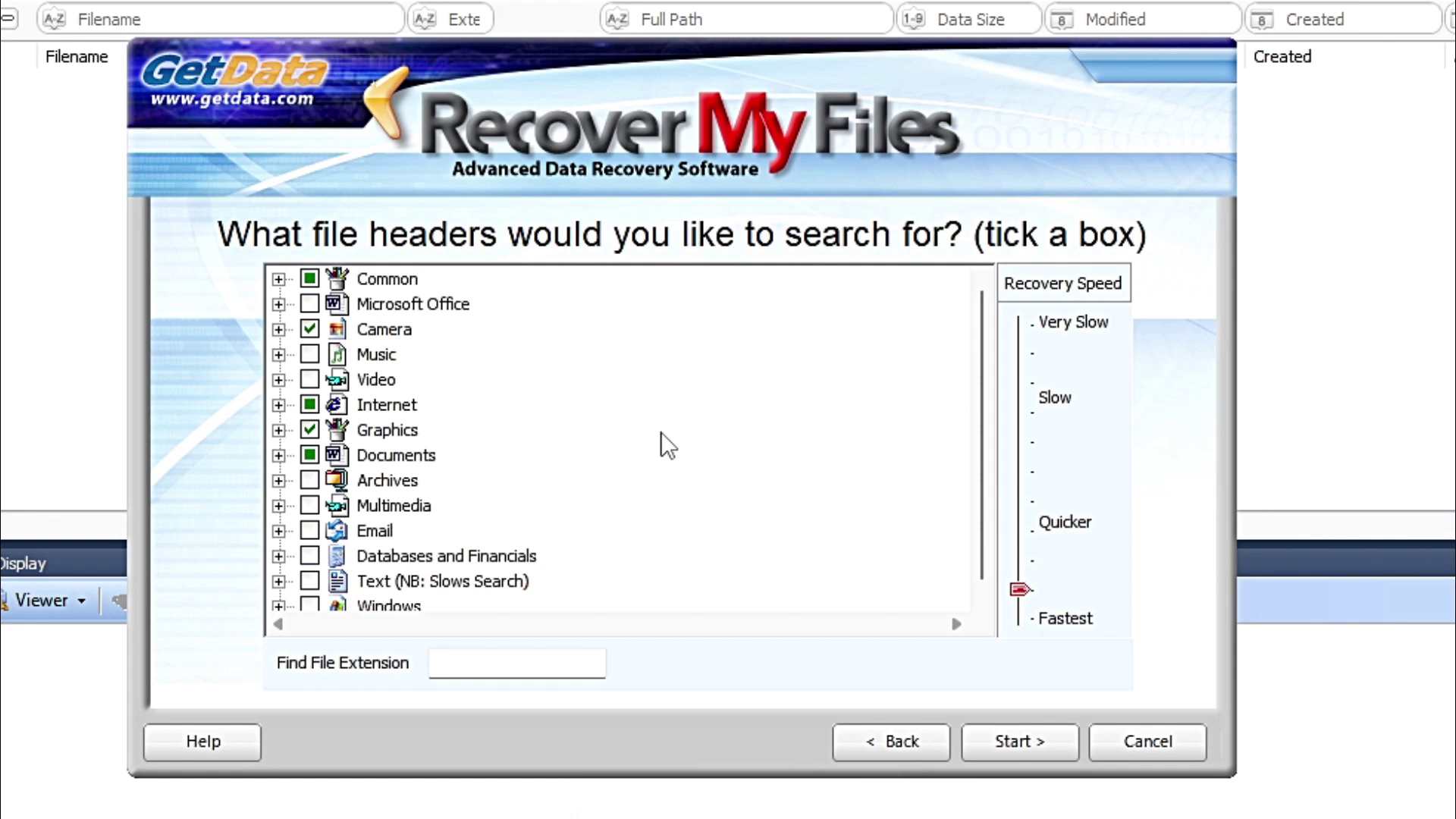
# Step: Try adding the Video and Documents categories to the file header search, and clear them again
pyautogui.click(309, 380)
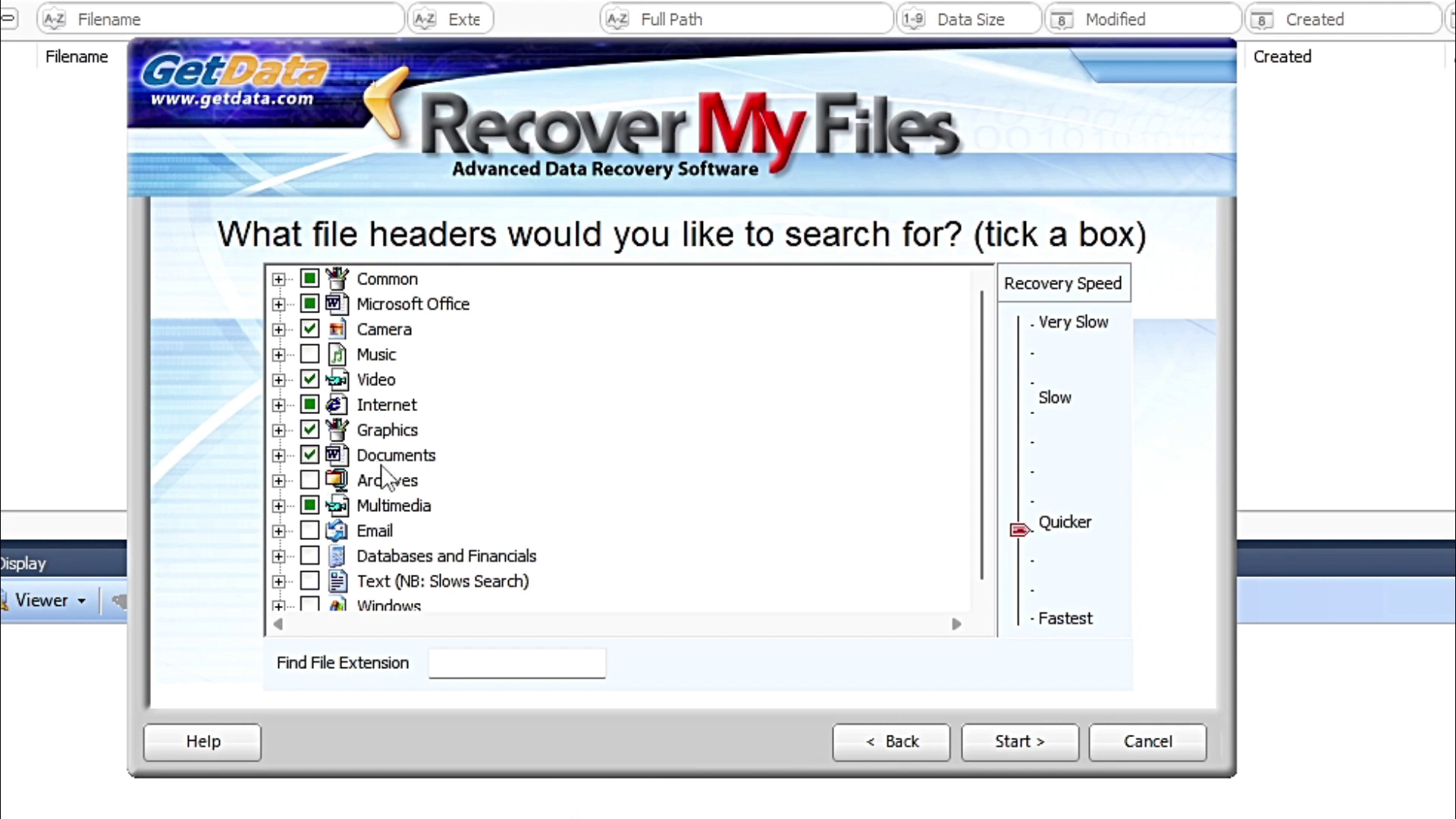
pyautogui.click(309, 455)
pyautogui.click(310, 506)
pyautogui.click(310, 354)
pyautogui.click(309, 354)
pyautogui.click(310, 379)
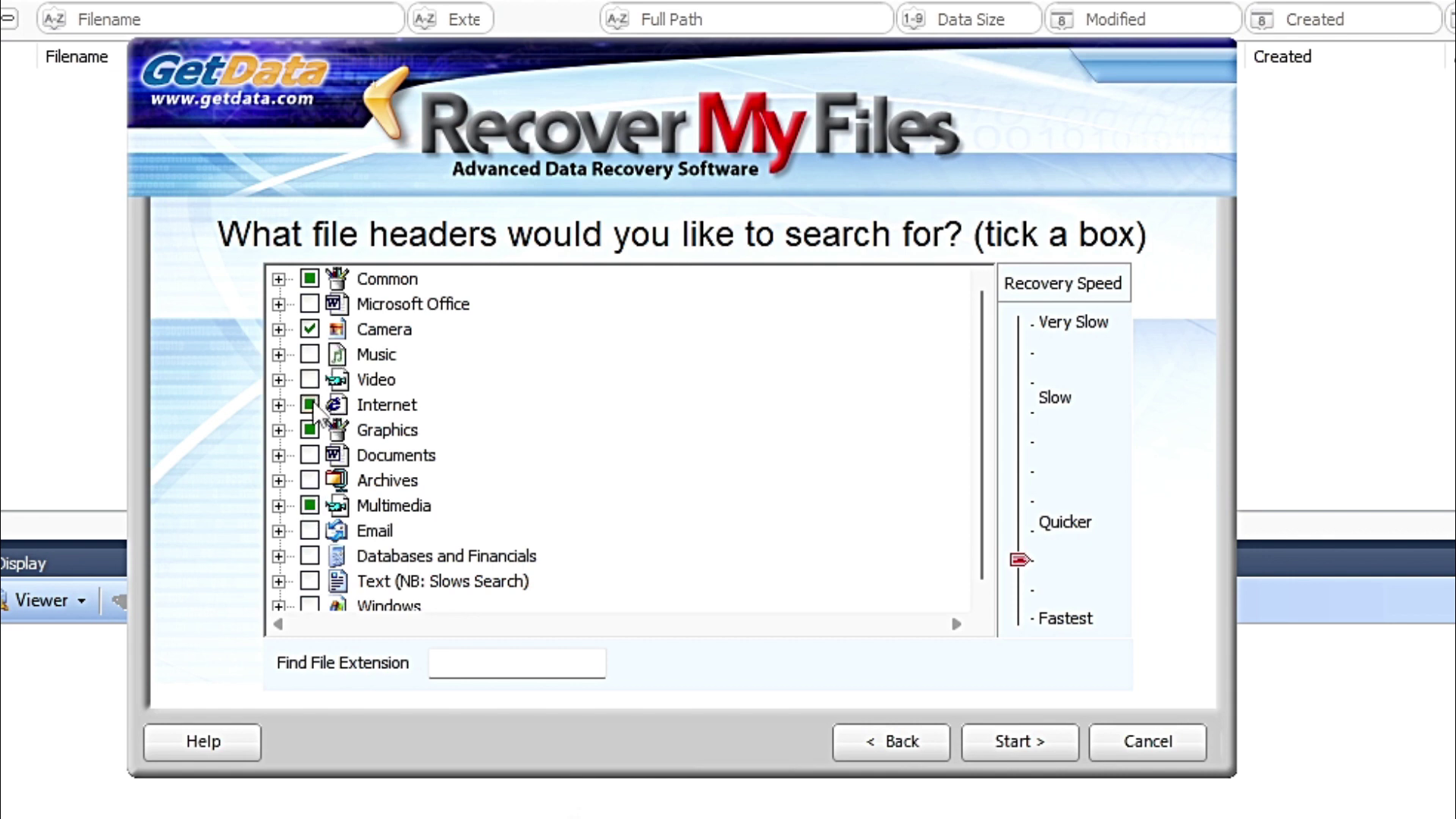
# Step: Try toggling the Graphics and Multimedia categories in the file header search
pyautogui.click(309, 430)
pyautogui.click(309, 430)
pyautogui.click(309, 509)
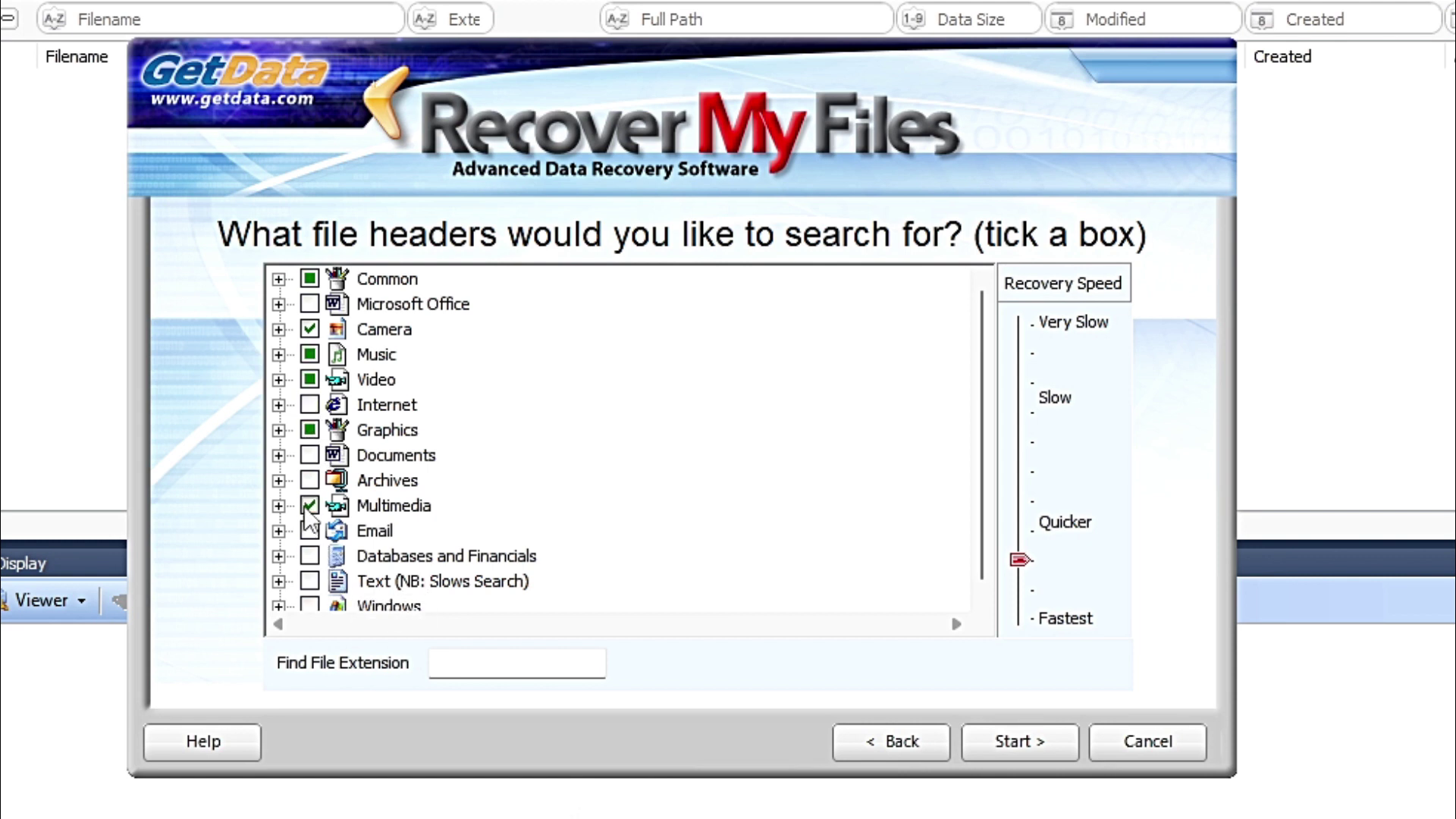
pyautogui.click(310, 505)
pyautogui.click(309, 431)
pyautogui.click(310, 430)
# Step: Toggle the Microsoft Office category on and off, and leave Camera and Graphics as the fully selected categories
pyautogui.click(309, 304)
pyautogui.click(309, 303)
pyautogui.click(310, 303)
pyautogui.click(310, 304)
pyautogui.click(310, 431)
pyautogui.click(310, 455)
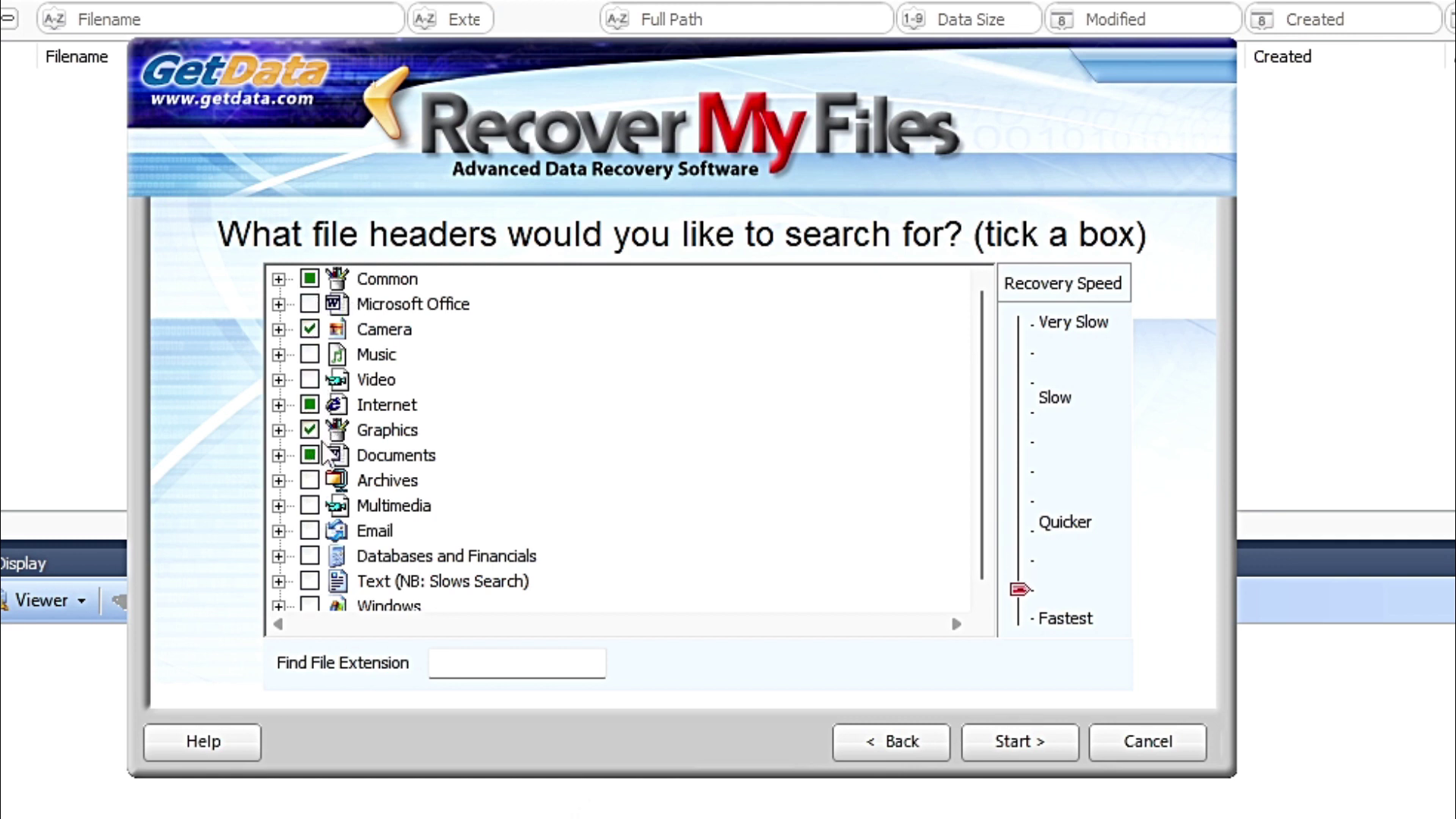
# Step: Clear all file header categories, and select Camera and Graphics as the categories to search for
pyautogui.click(309, 279)
pyautogui.click(309, 281)
pyautogui.click(309, 329)
pyautogui.click(310, 405)
pyautogui.click(310, 430)
pyautogui.click(309, 456)
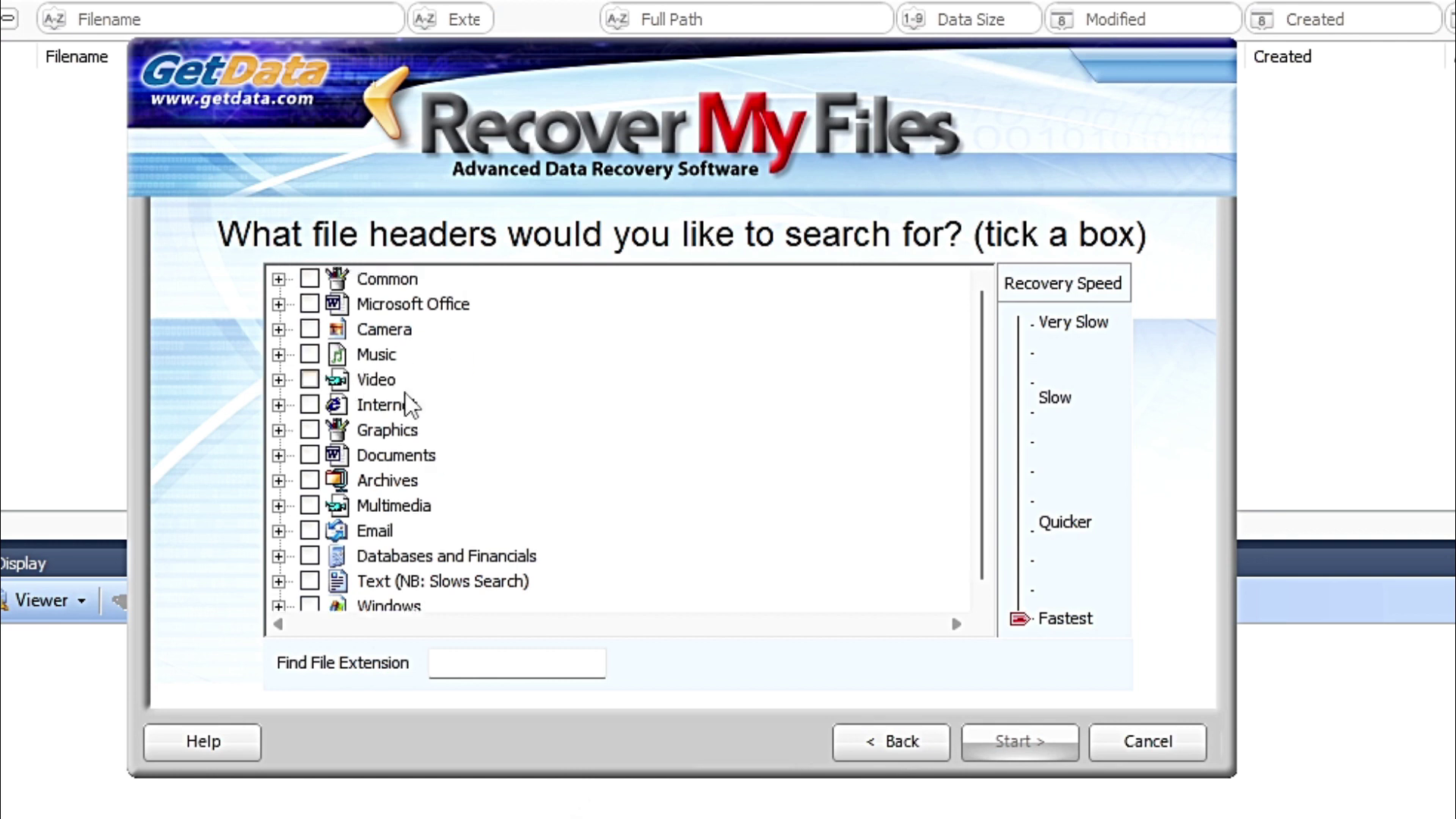
pyautogui.click(310, 329)
pyautogui.click(310, 430)
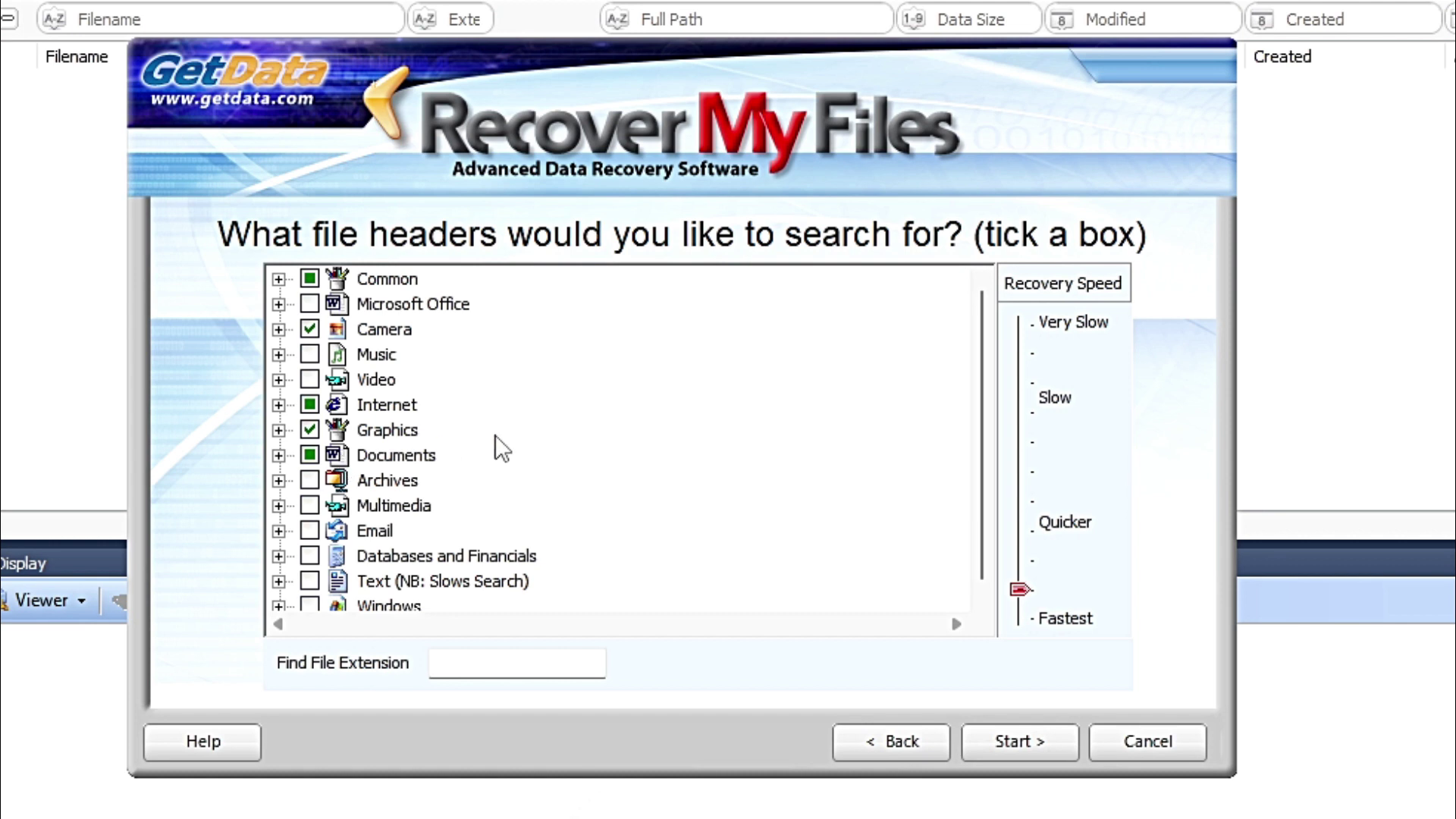
# Step: Review the file types included under Graphics, and start the search with the selected file header categories
pyautogui.scroll(-1, 554, 474)
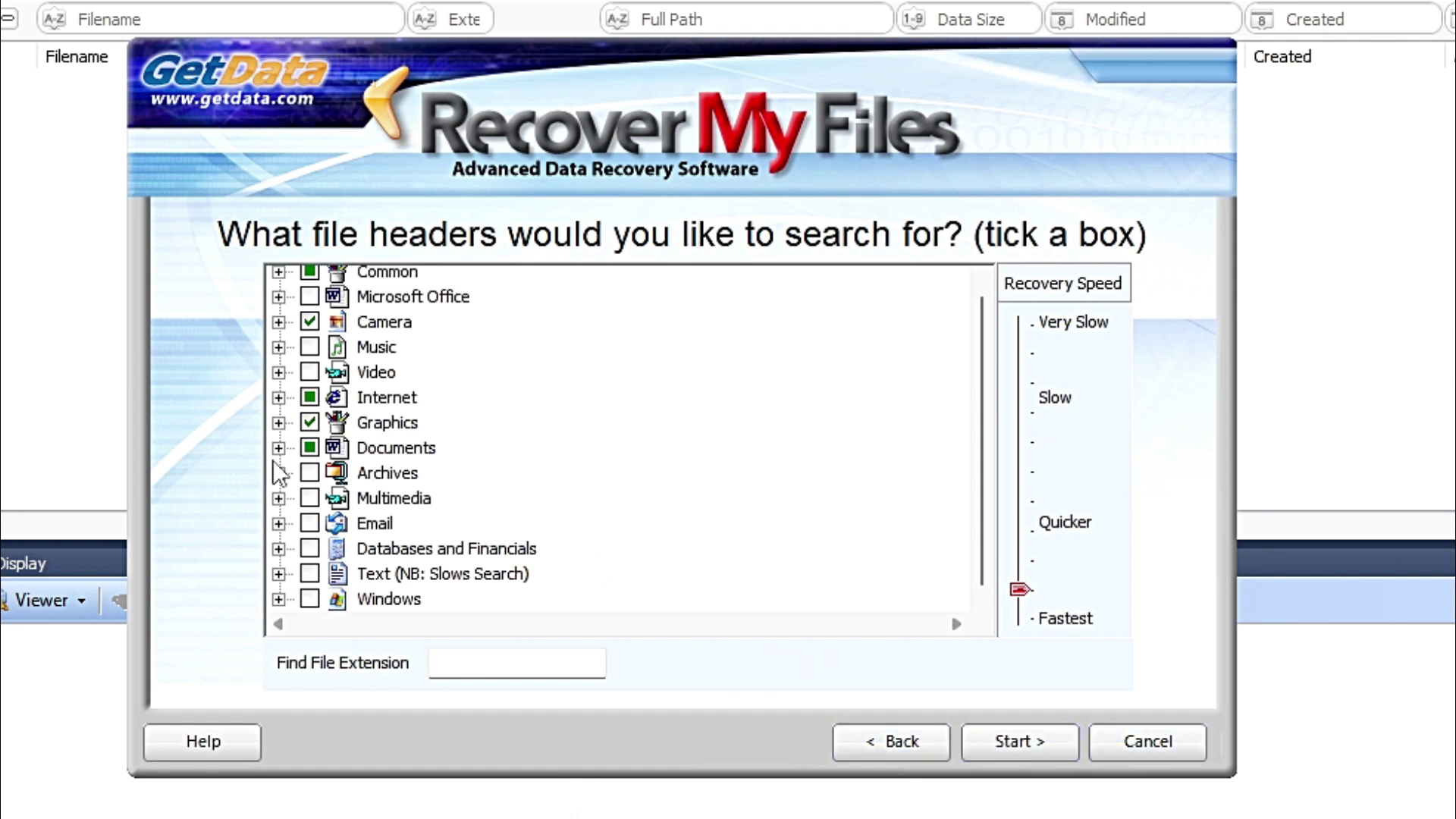
pyautogui.click(278, 423)
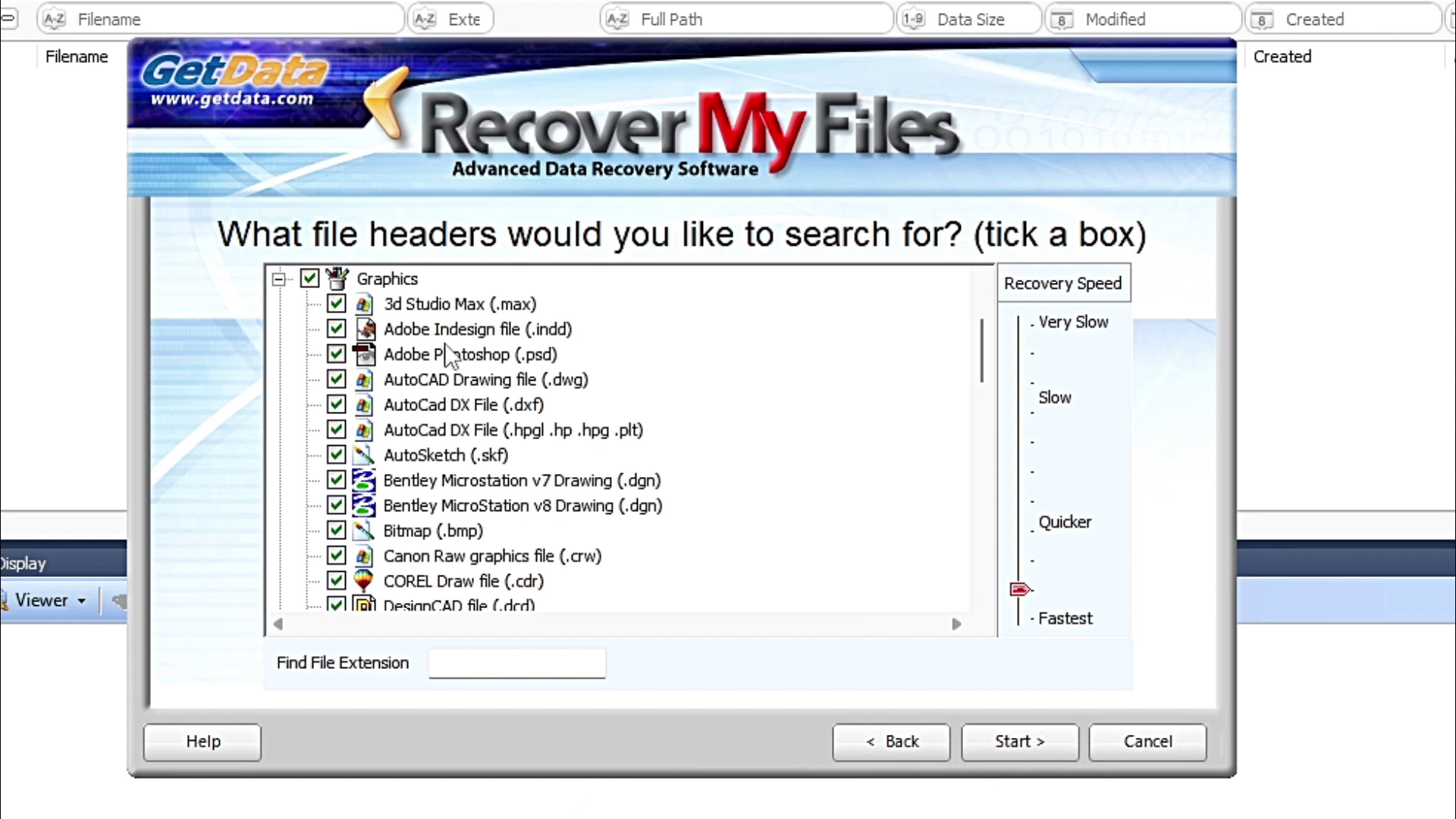
pyautogui.scroll(-1, 439, 479)
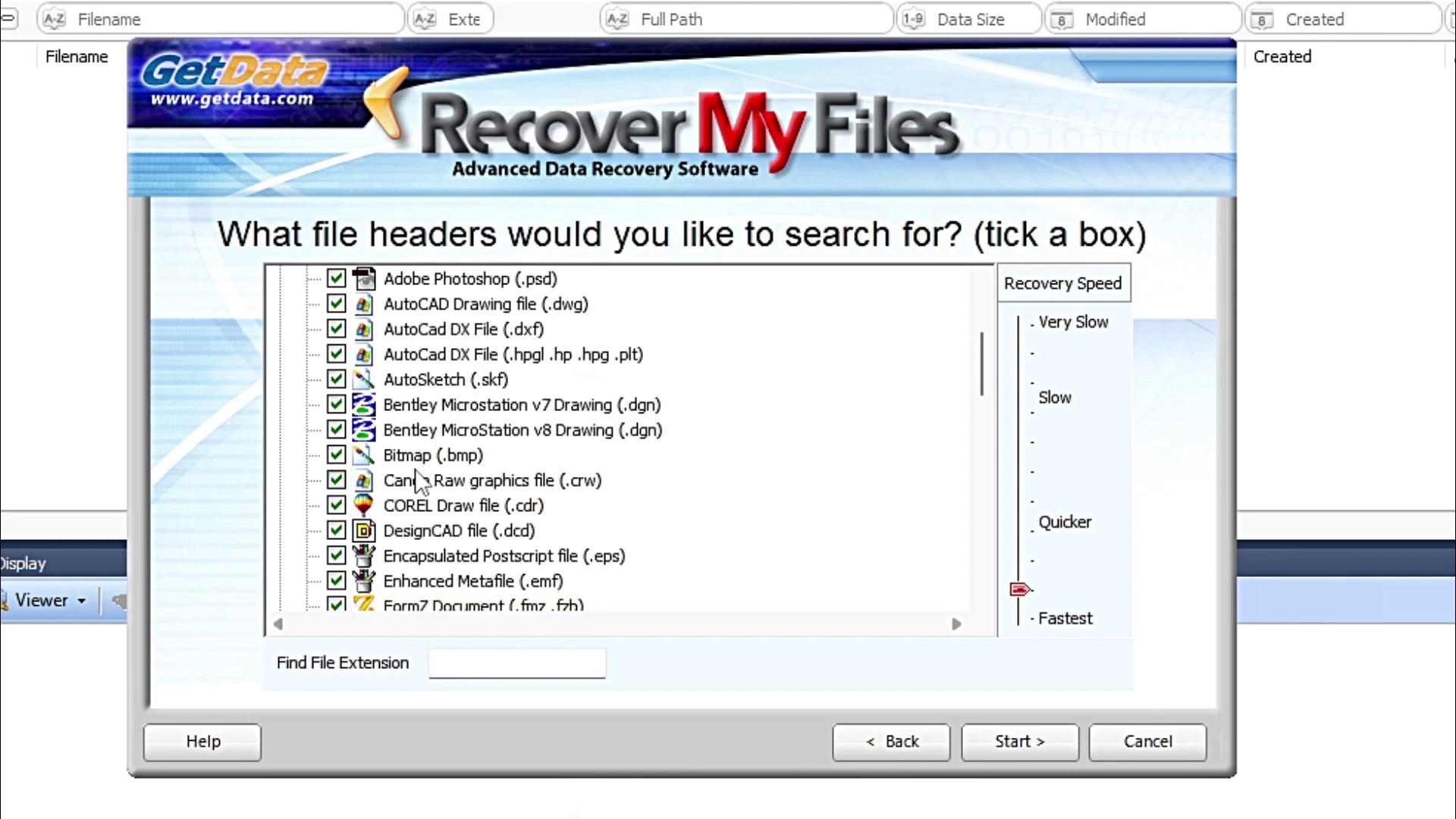
pyautogui.scroll(3, 417, 474)
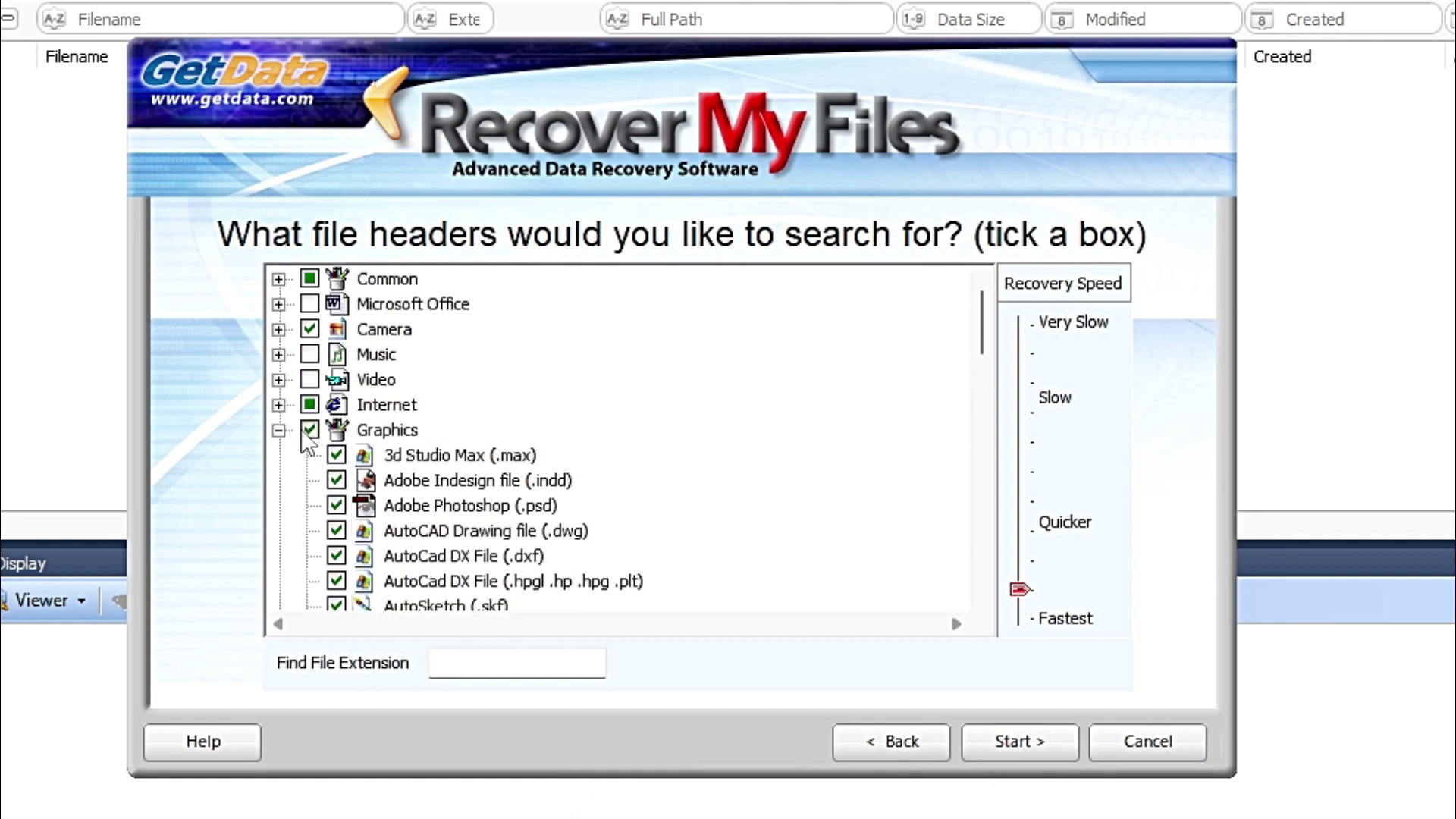
pyautogui.click(278, 430)
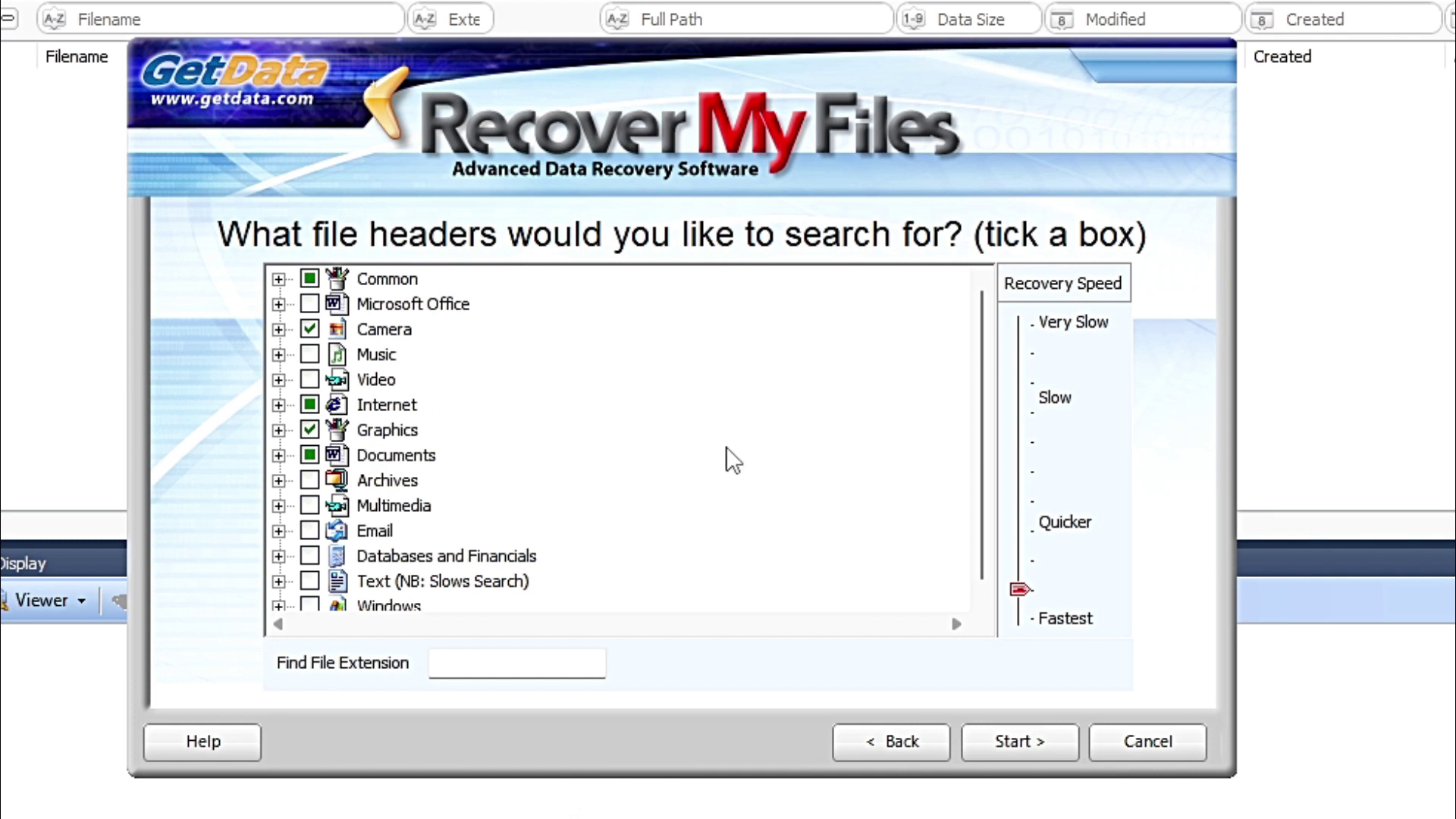
pyautogui.click(1045, 750)
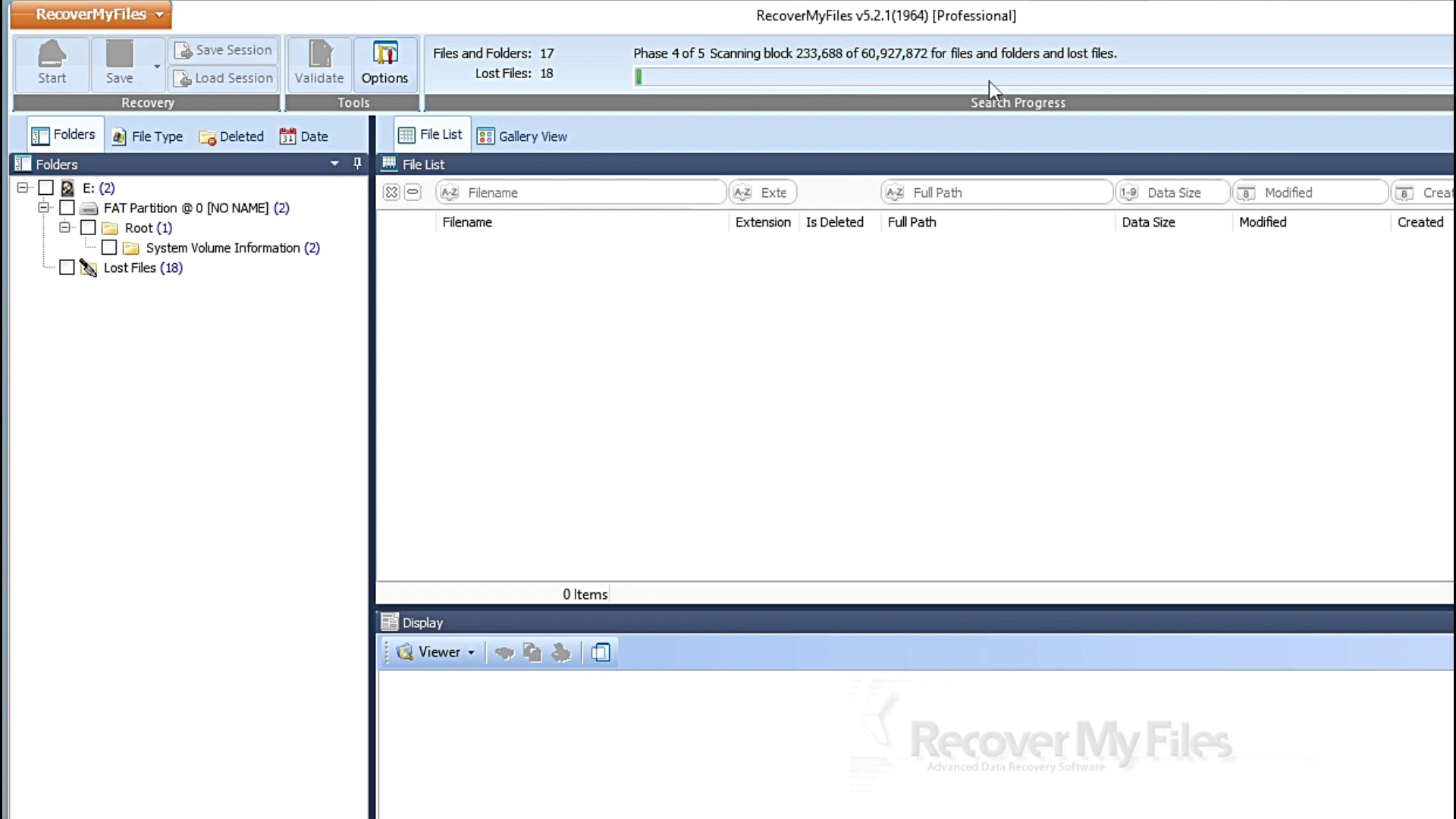
# Step: Open the Lost Files folder while the scan runs and preview its JPG photos one after another
pyautogui.click(148, 272)
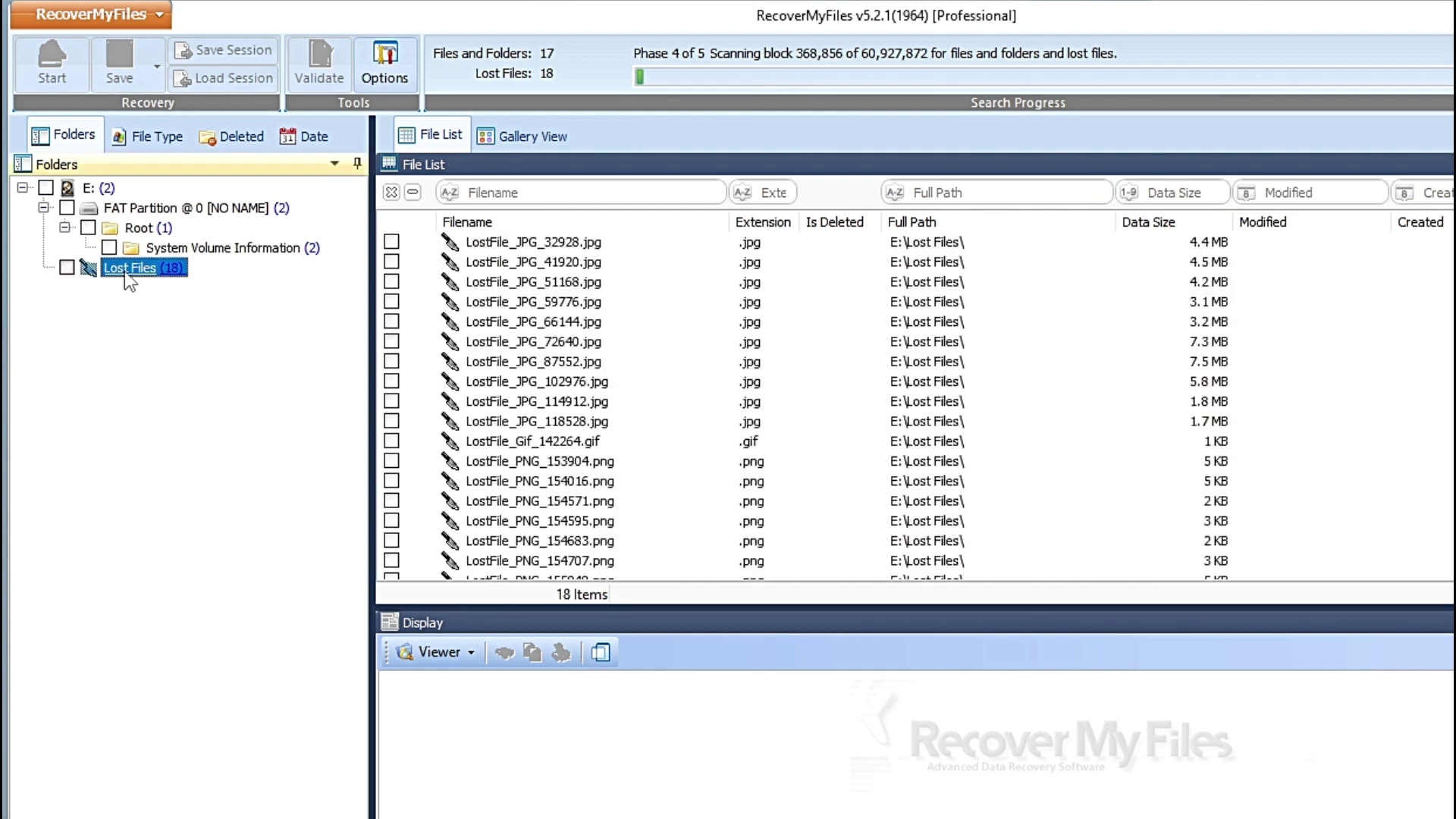
pyautogui.click(500, 243)
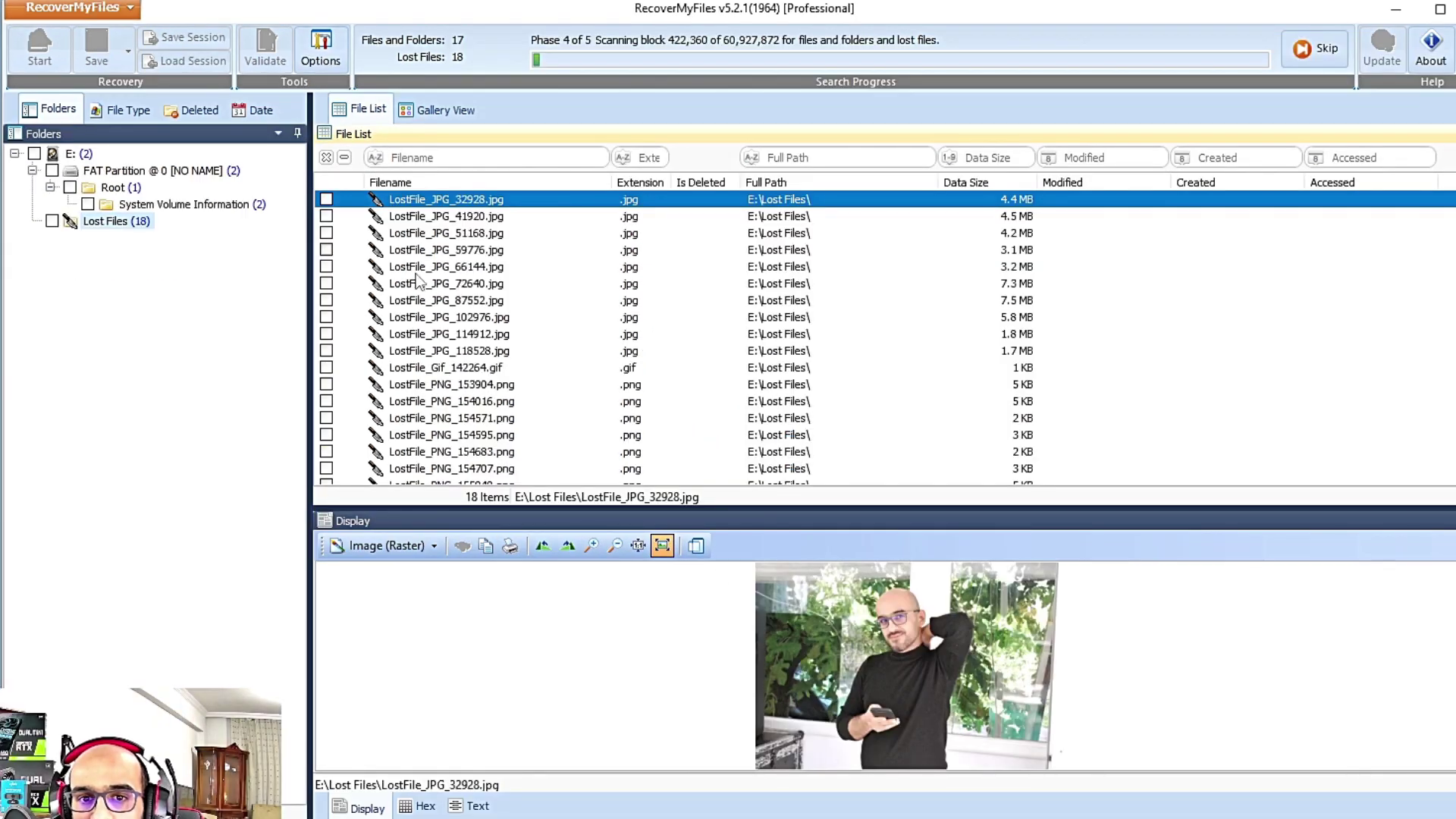
pyautogui.click(475, 218)
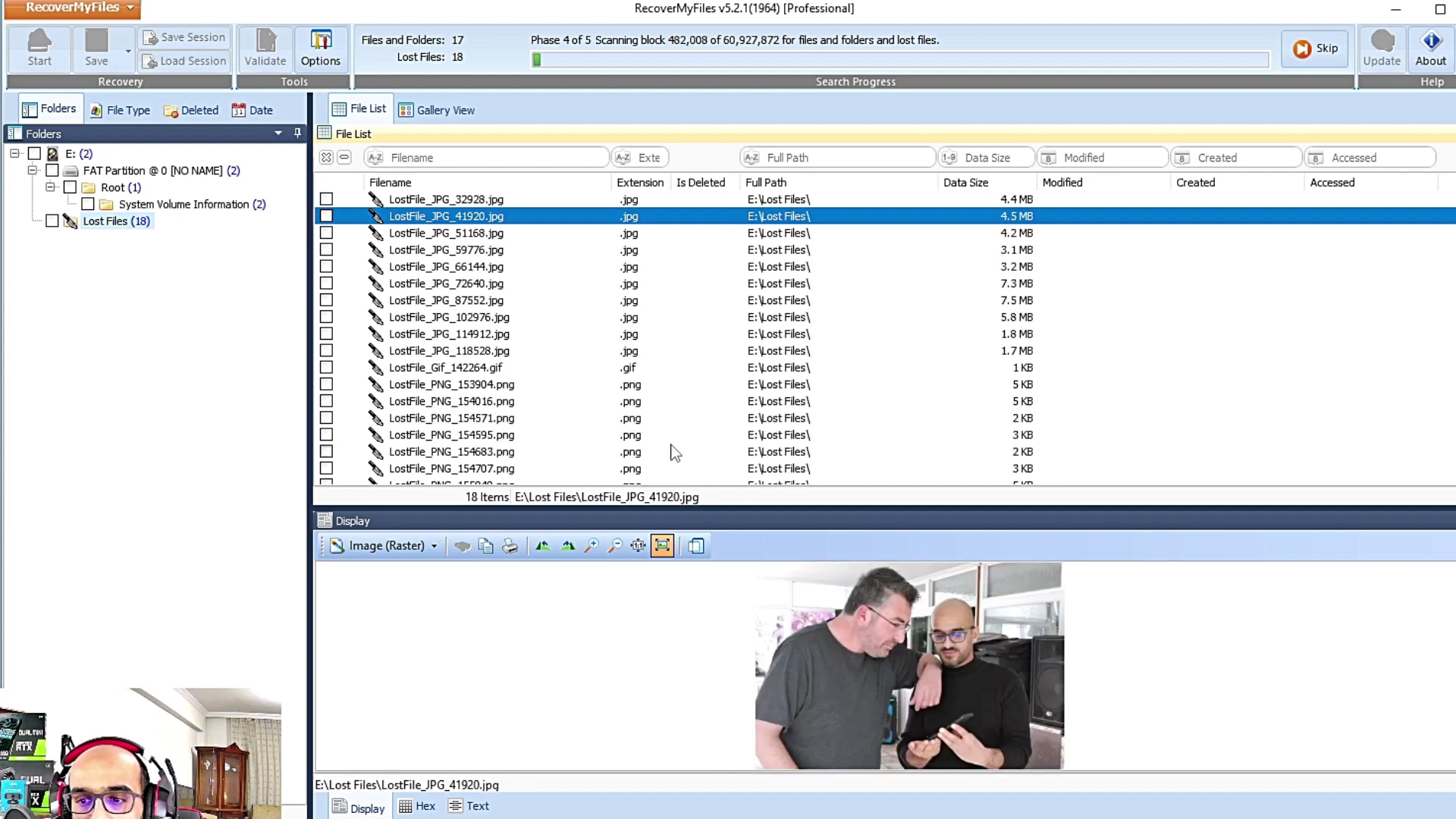
pyautogui.click(474, 235)
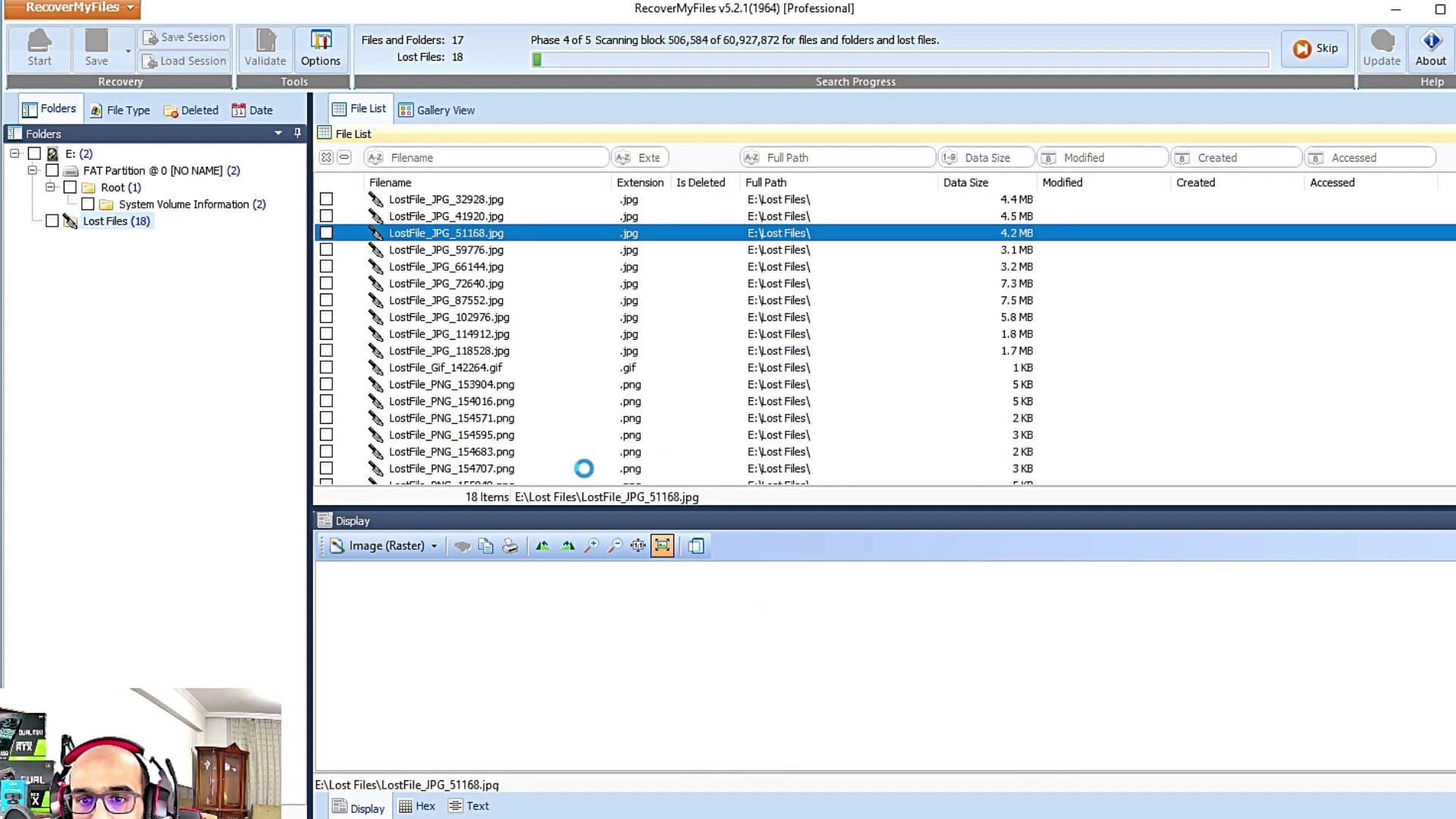
pyautogui.click(473, 251)
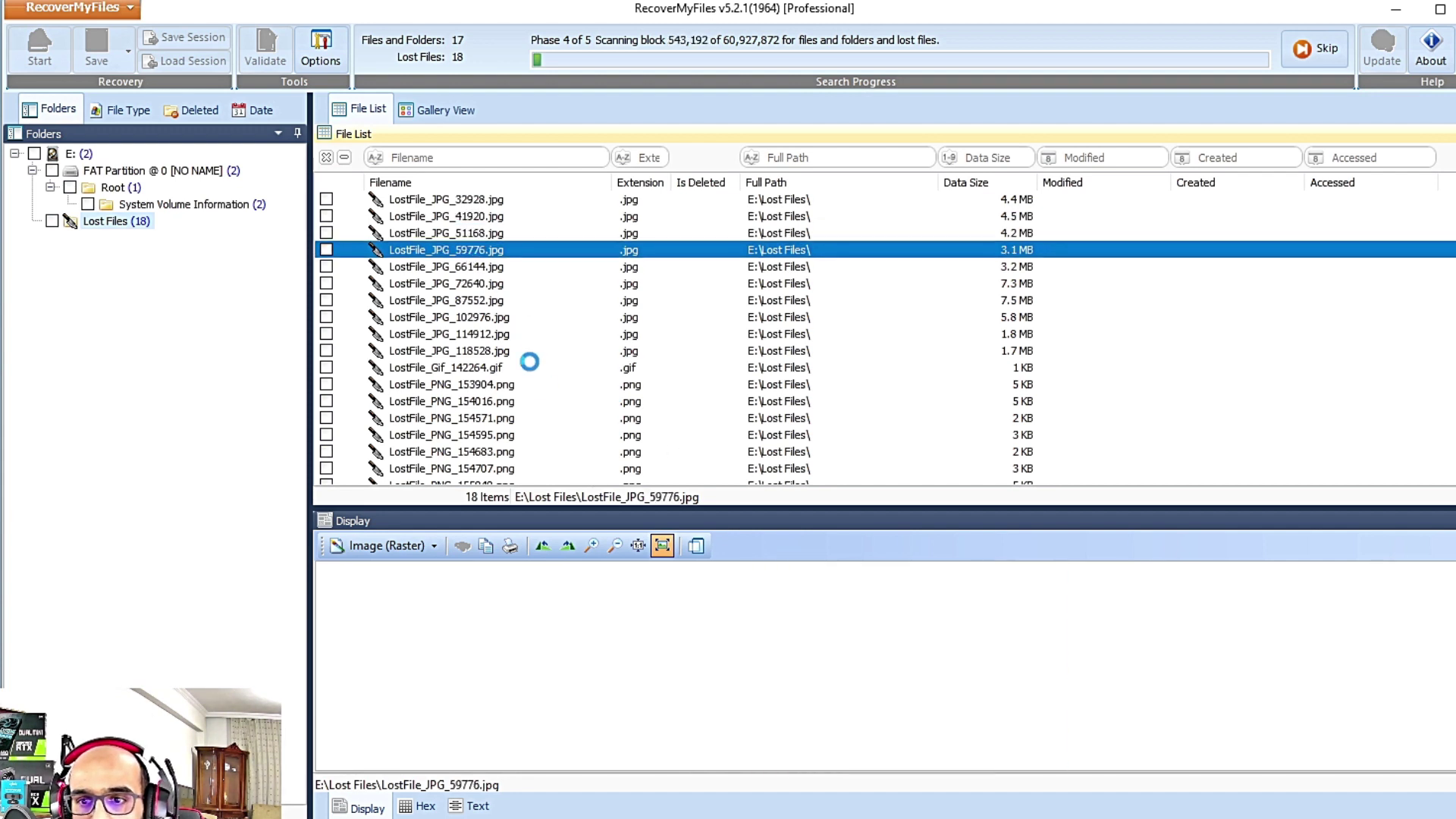
pyautogui.click(474, 266)
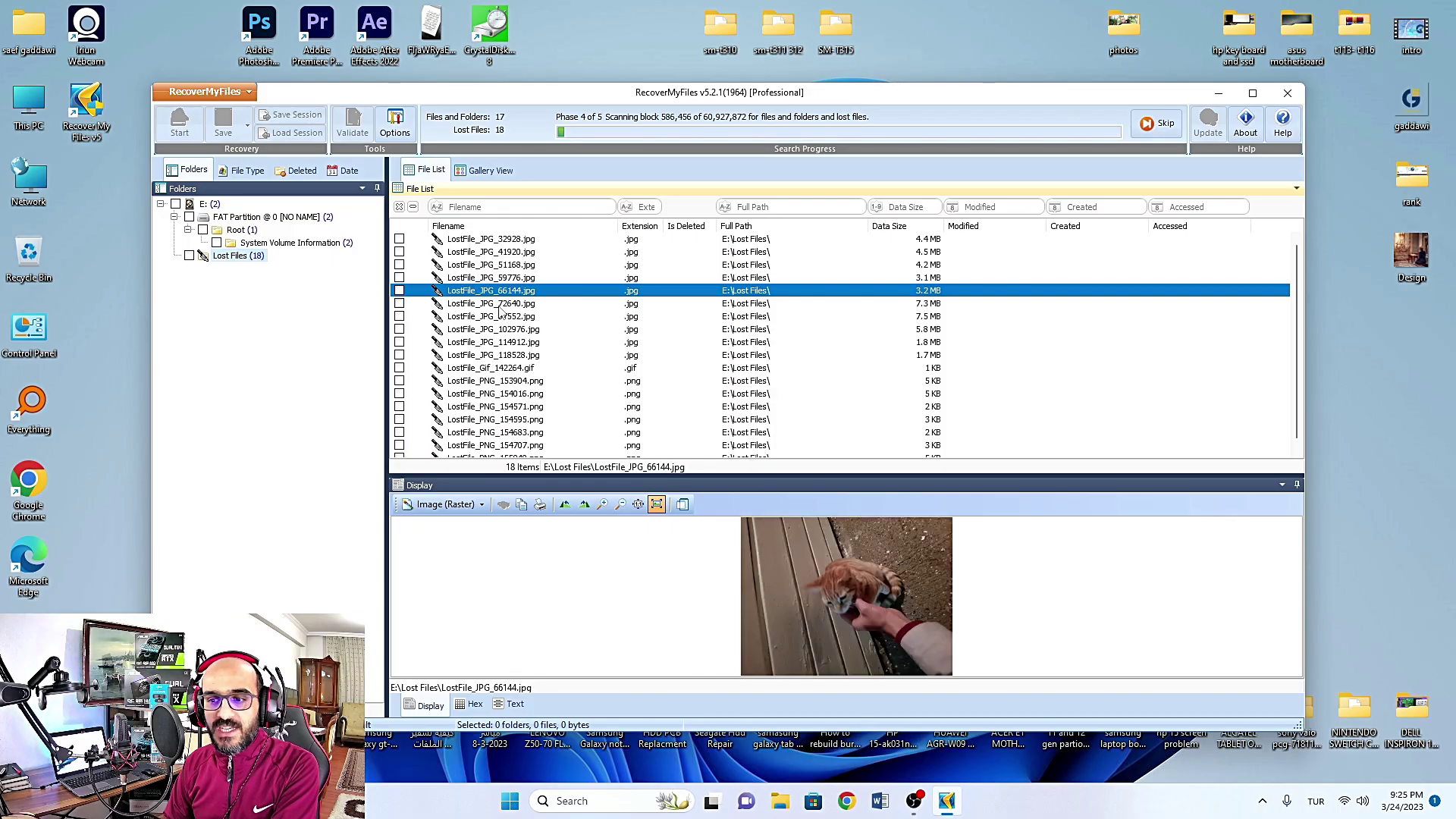
pyautogui.click(498, 304)
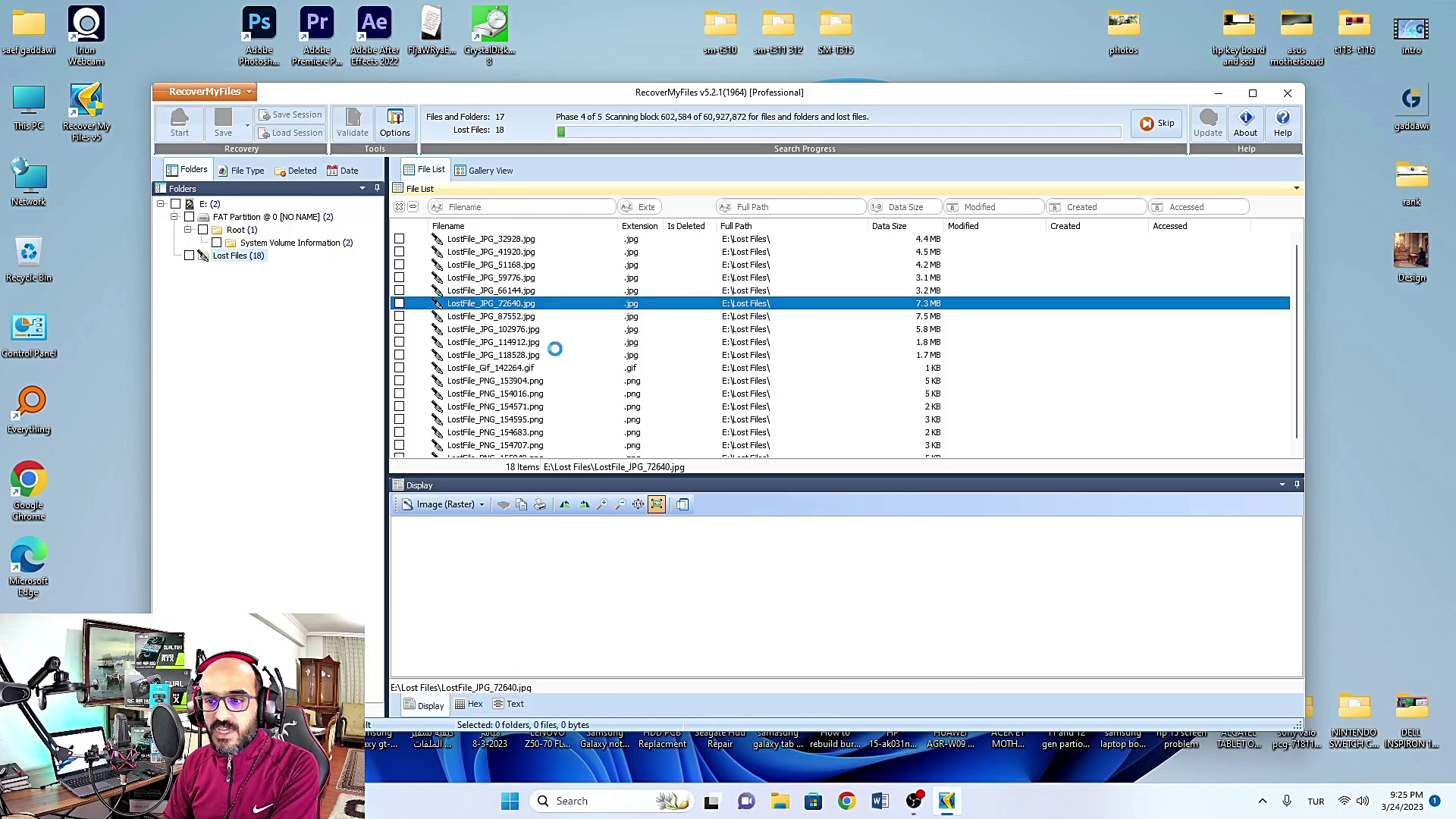
pyautogui.press('Down')
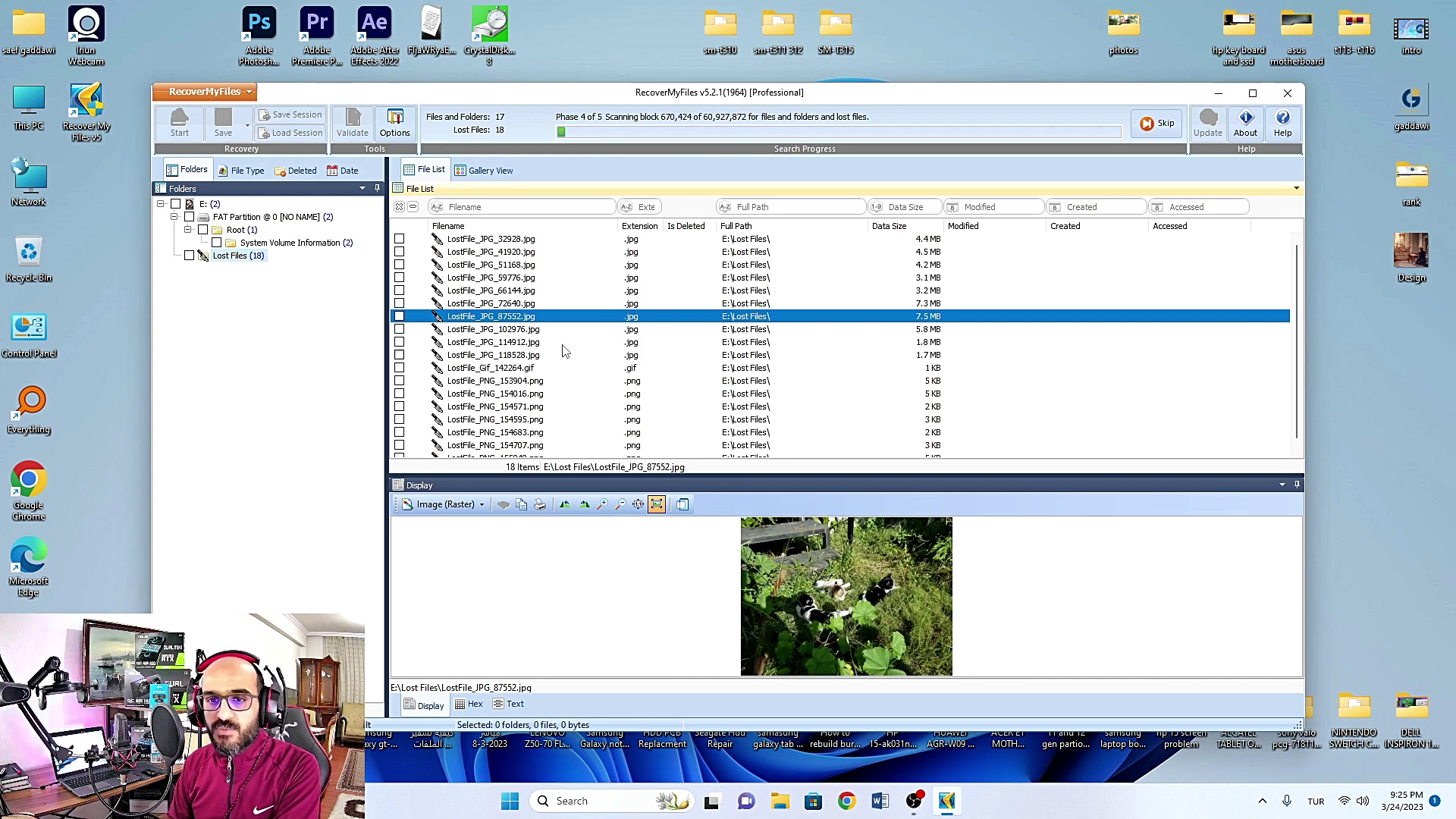
pyautogui.click(521, 330)
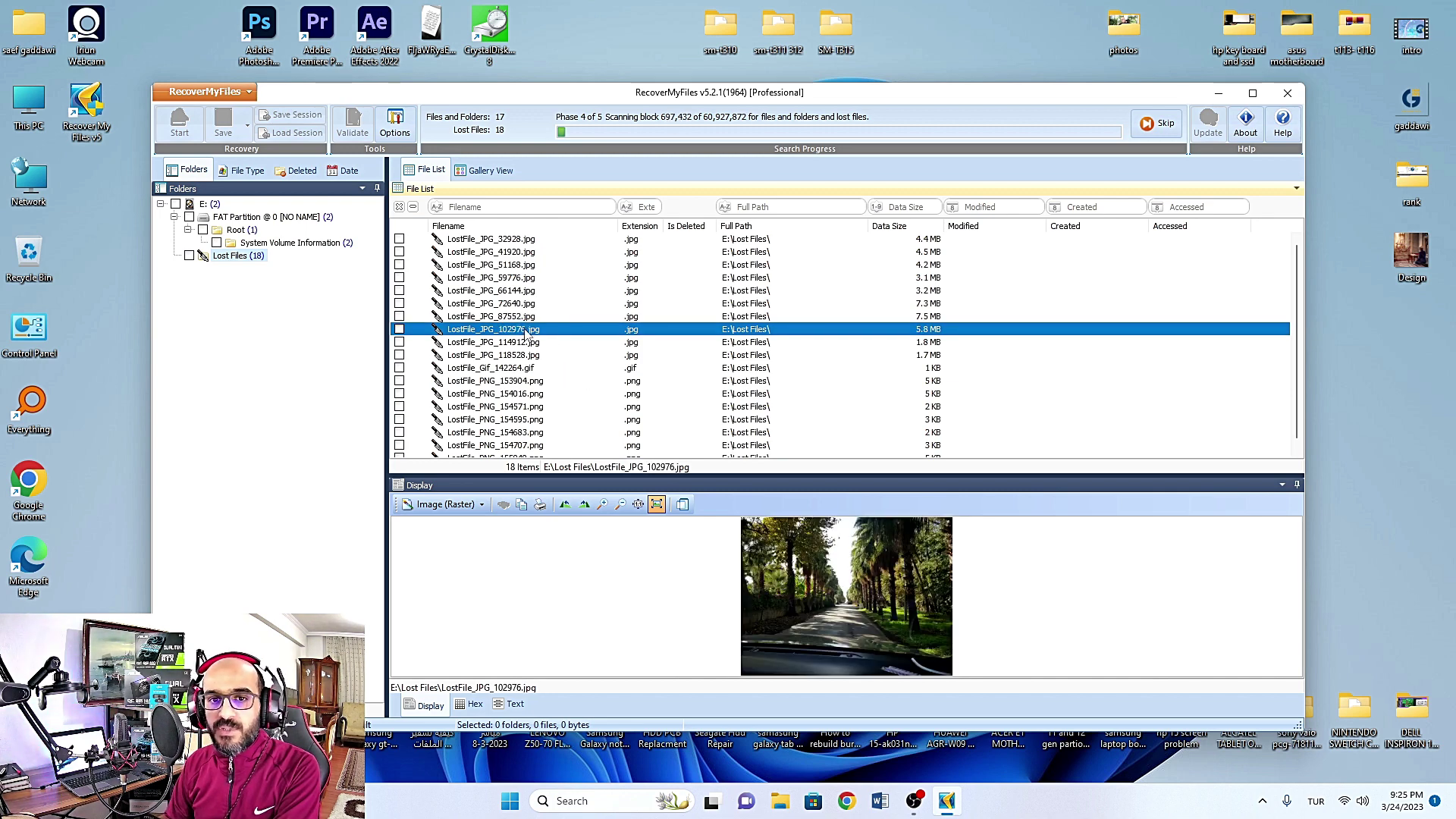
pyautogui.click(508, 355)
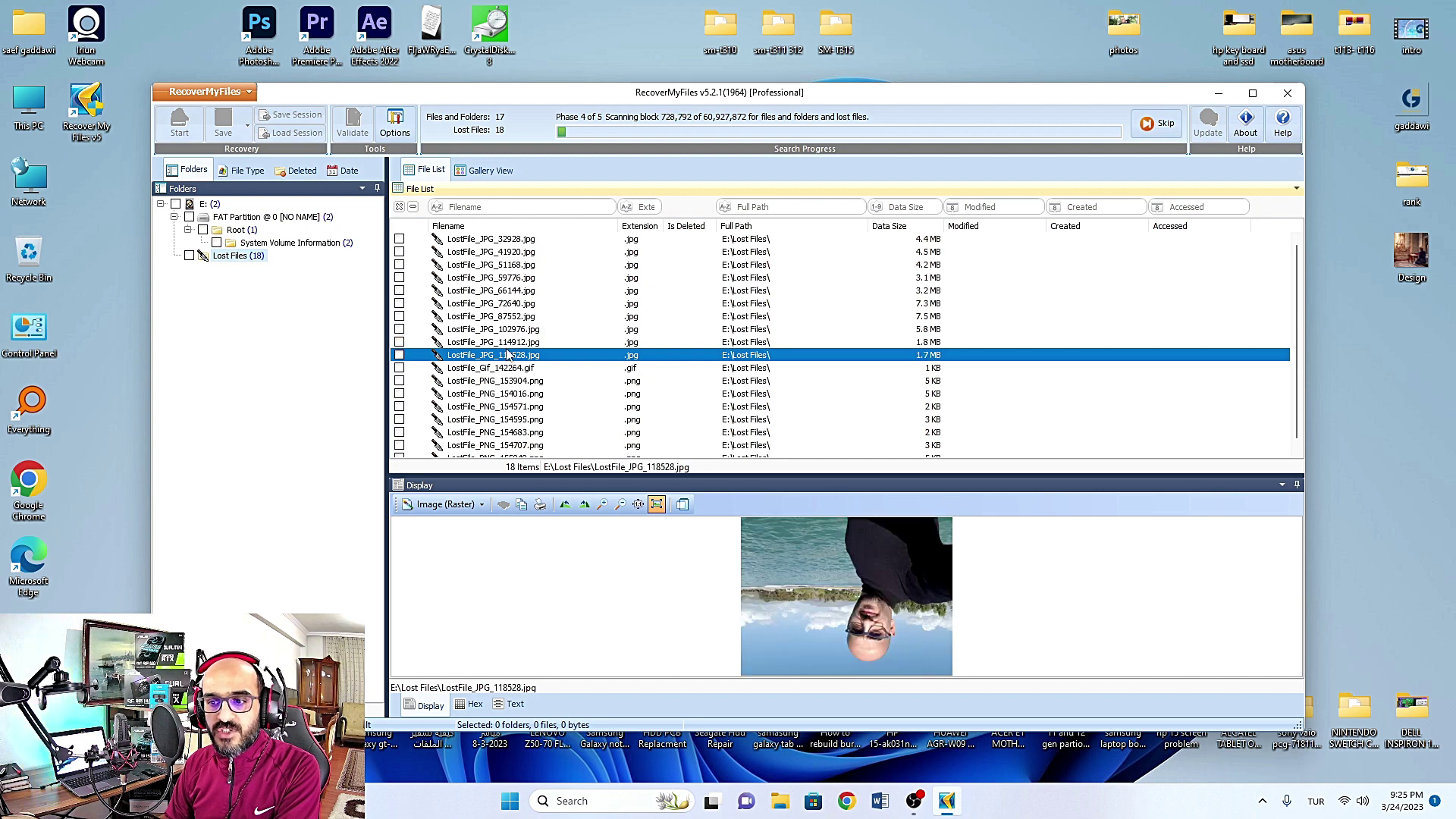
# Step: Step through the previews of the GIF and PNG lost files, and return to LostFile_JPG_118528.jpg
pyautogui.press('Down')
pyautogui.press('Down')
pyautogui.press('Down')
pyautogui.press('Down')
pyautogui.press('Down')
pyautogui.press('Down')
pyautogui.press('Down')
pyautogui.press('Down')
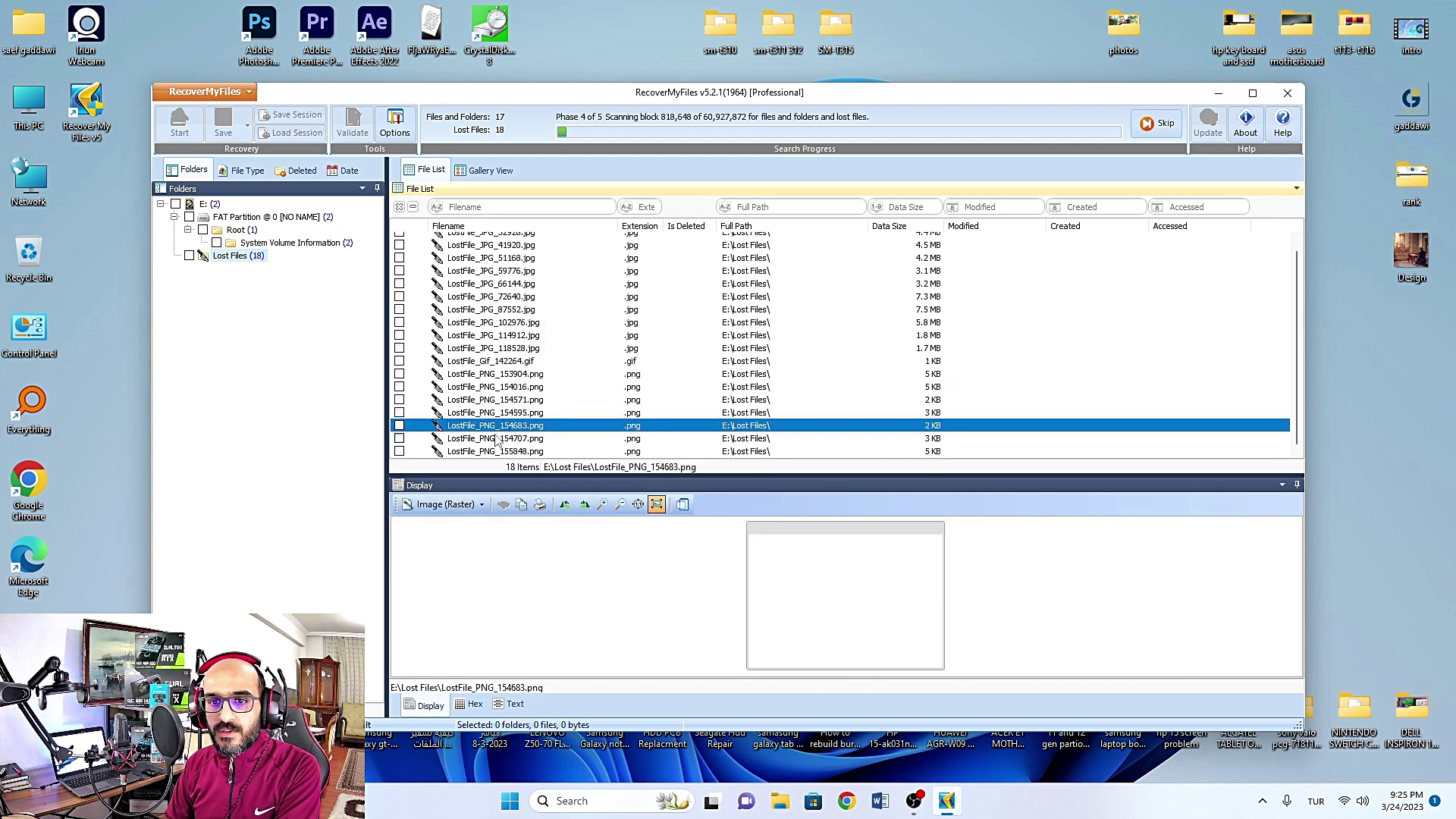
pyautogui.press('Up')
pyautogui.press('Up')
pyautogui.press('Up')
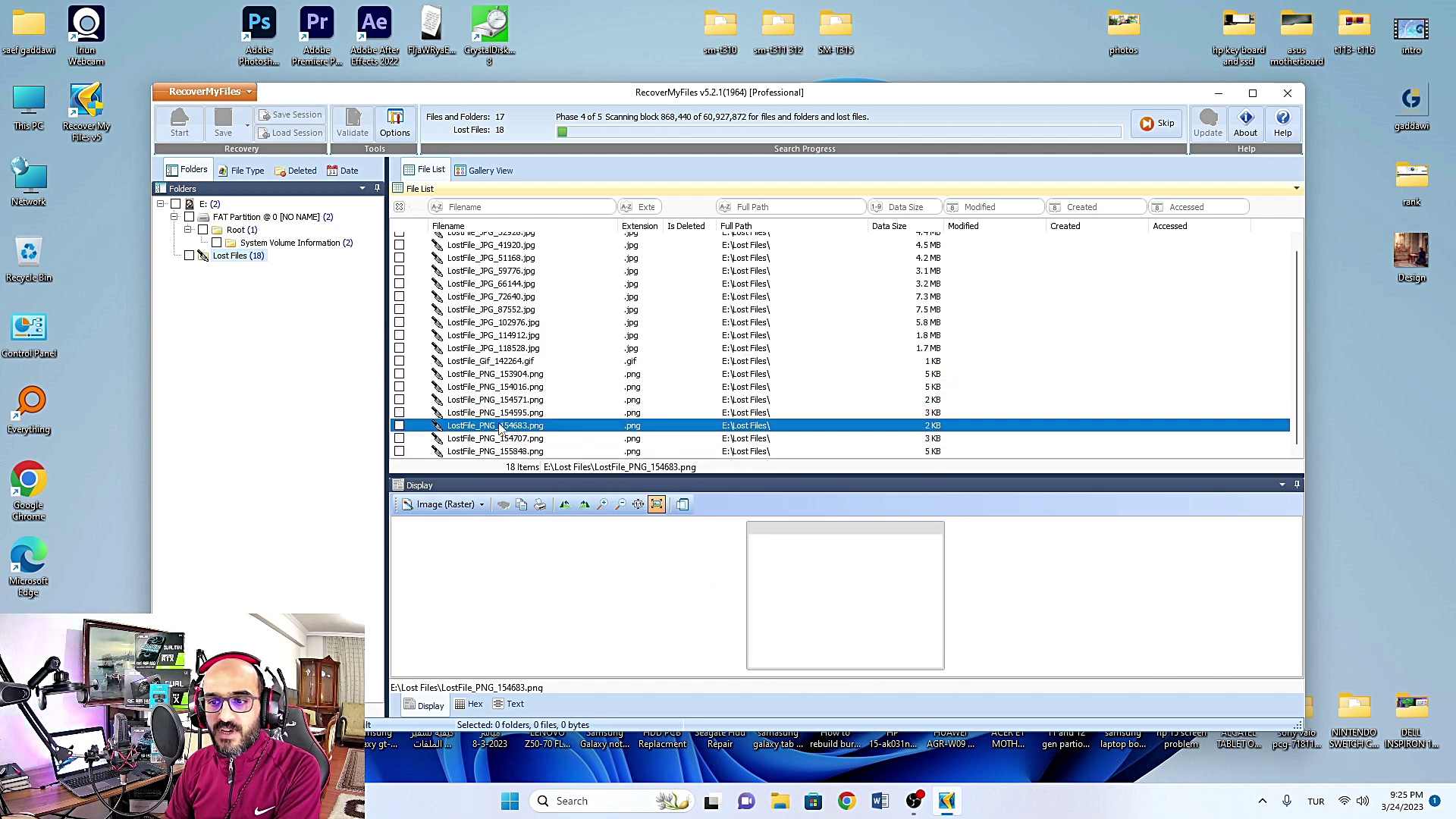
pyautogui.press('Up')
pyautogui.press('Up')
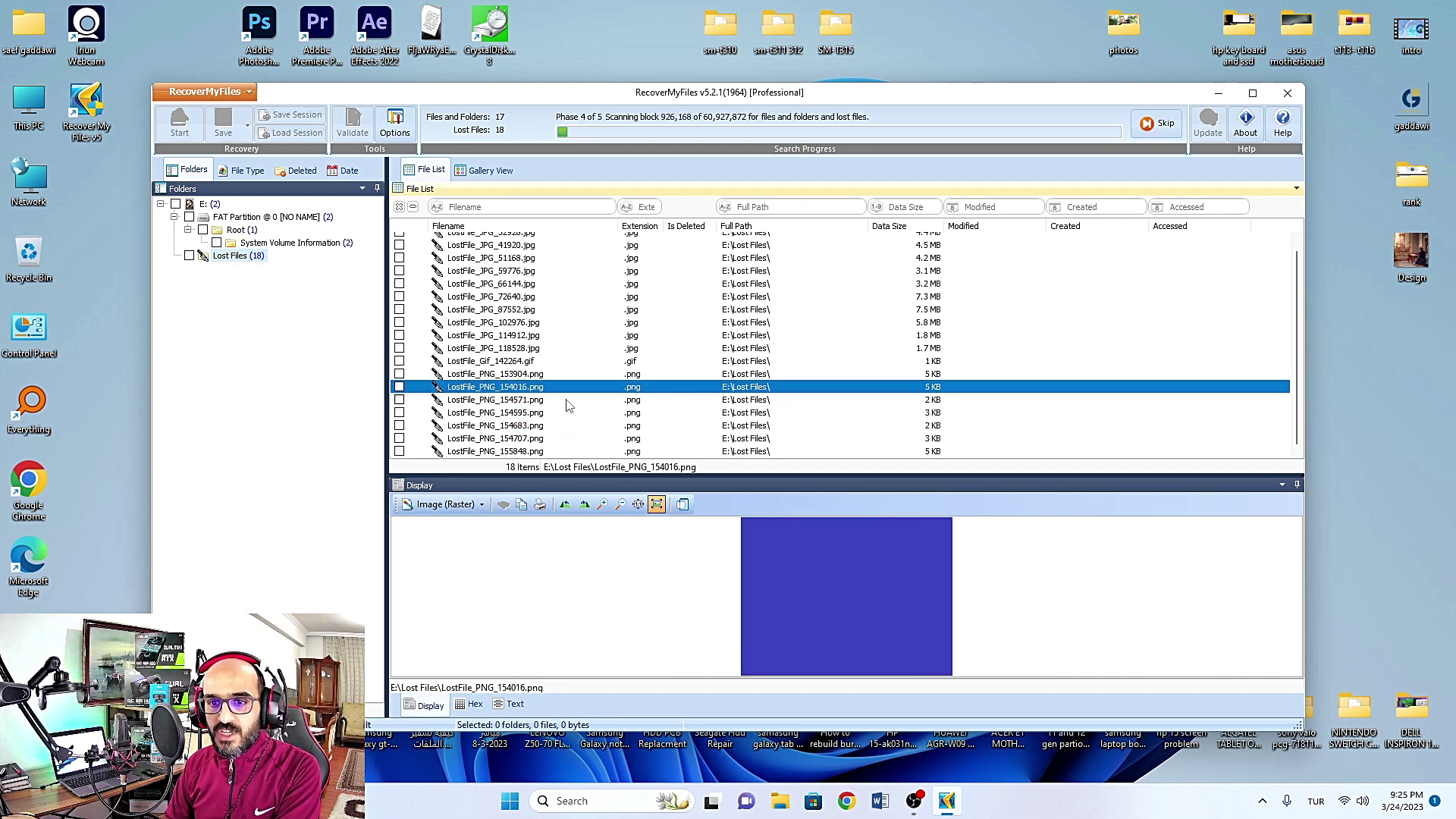
pyautogui.press('Up')
pyautogui.press('Up')
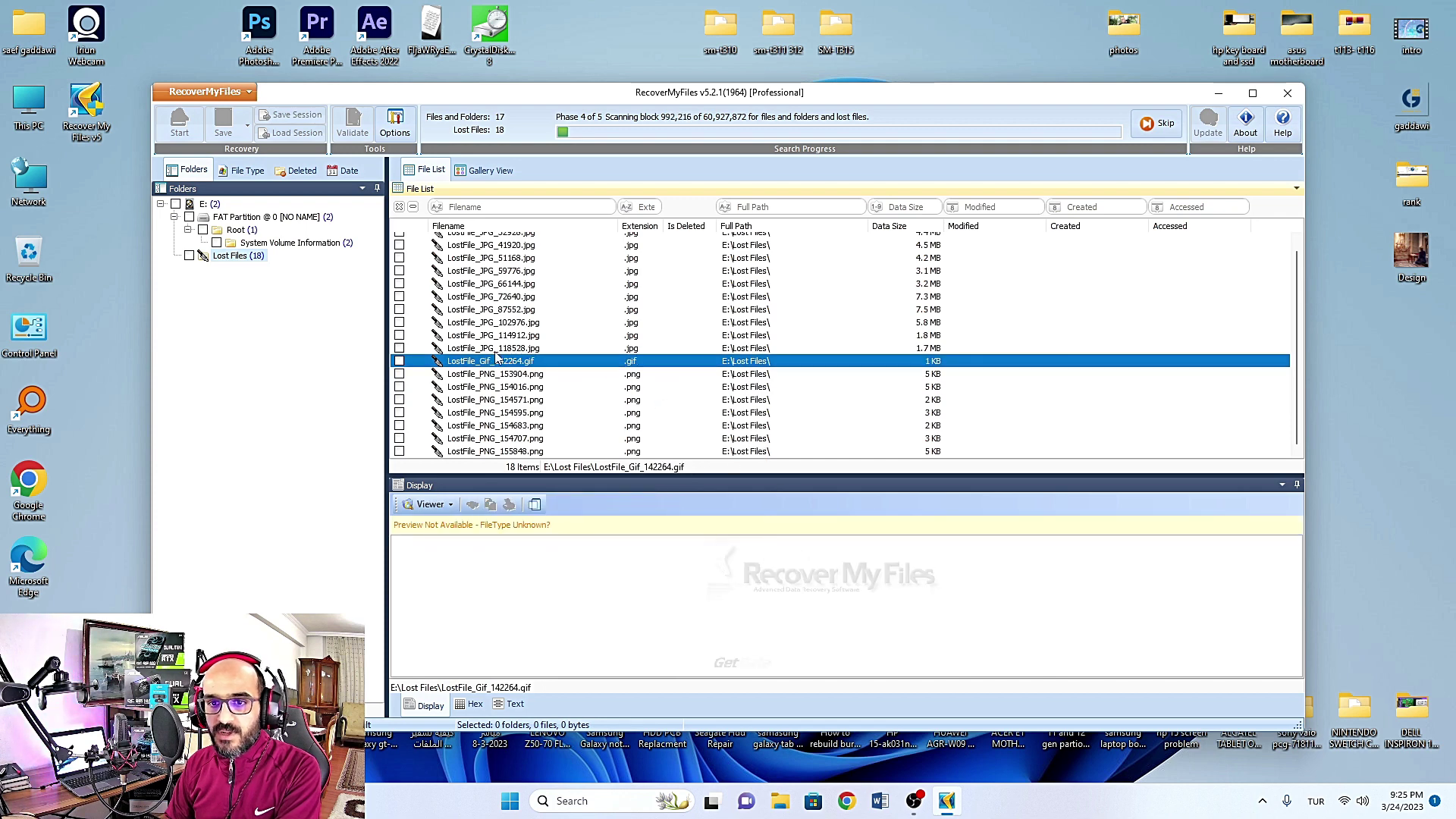
pyautogui.press('Up')
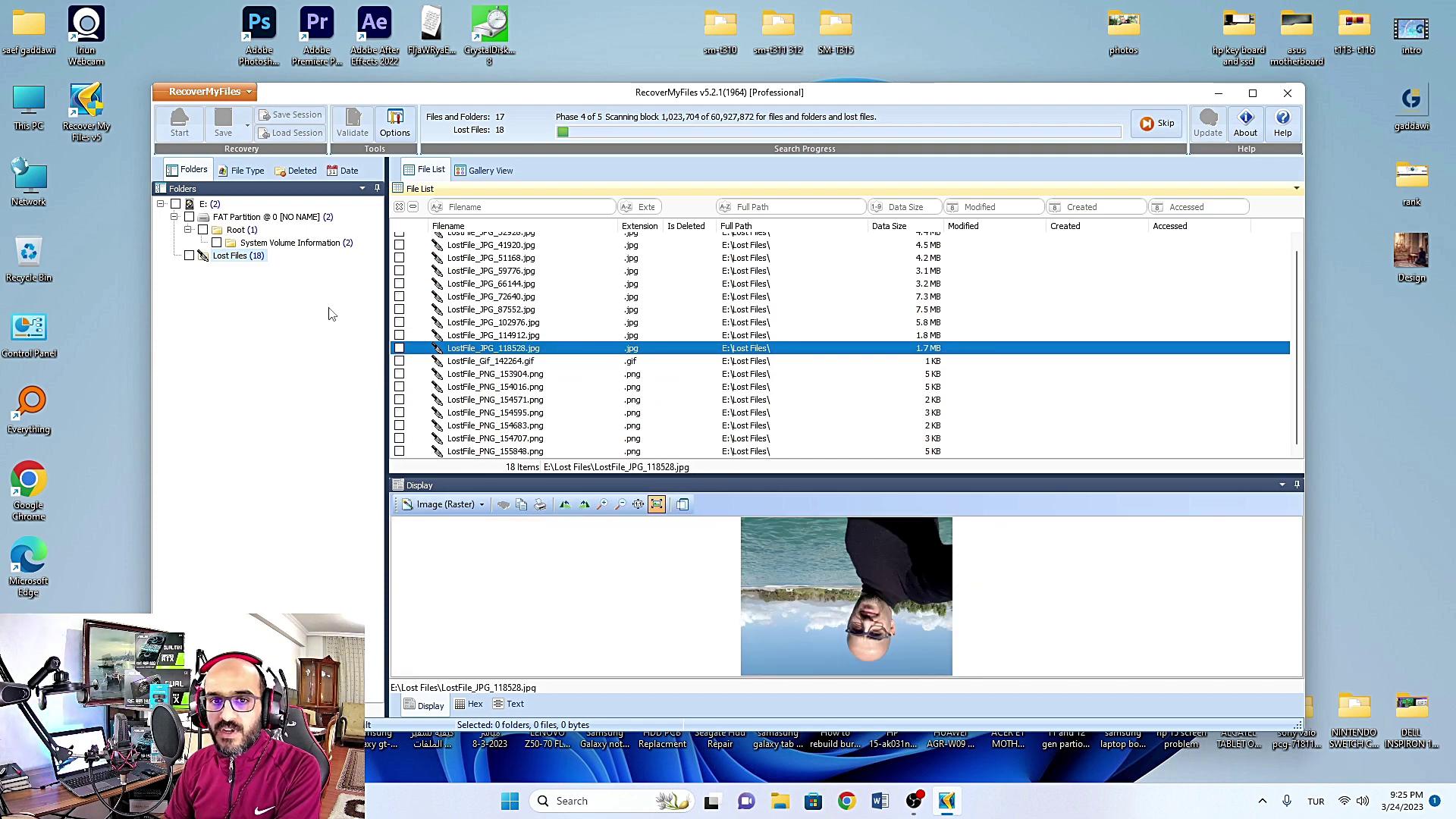
# Step: View the contents of the System Volume Information folder, and reload the Lost Files list
pyautogui.click(306, 297)
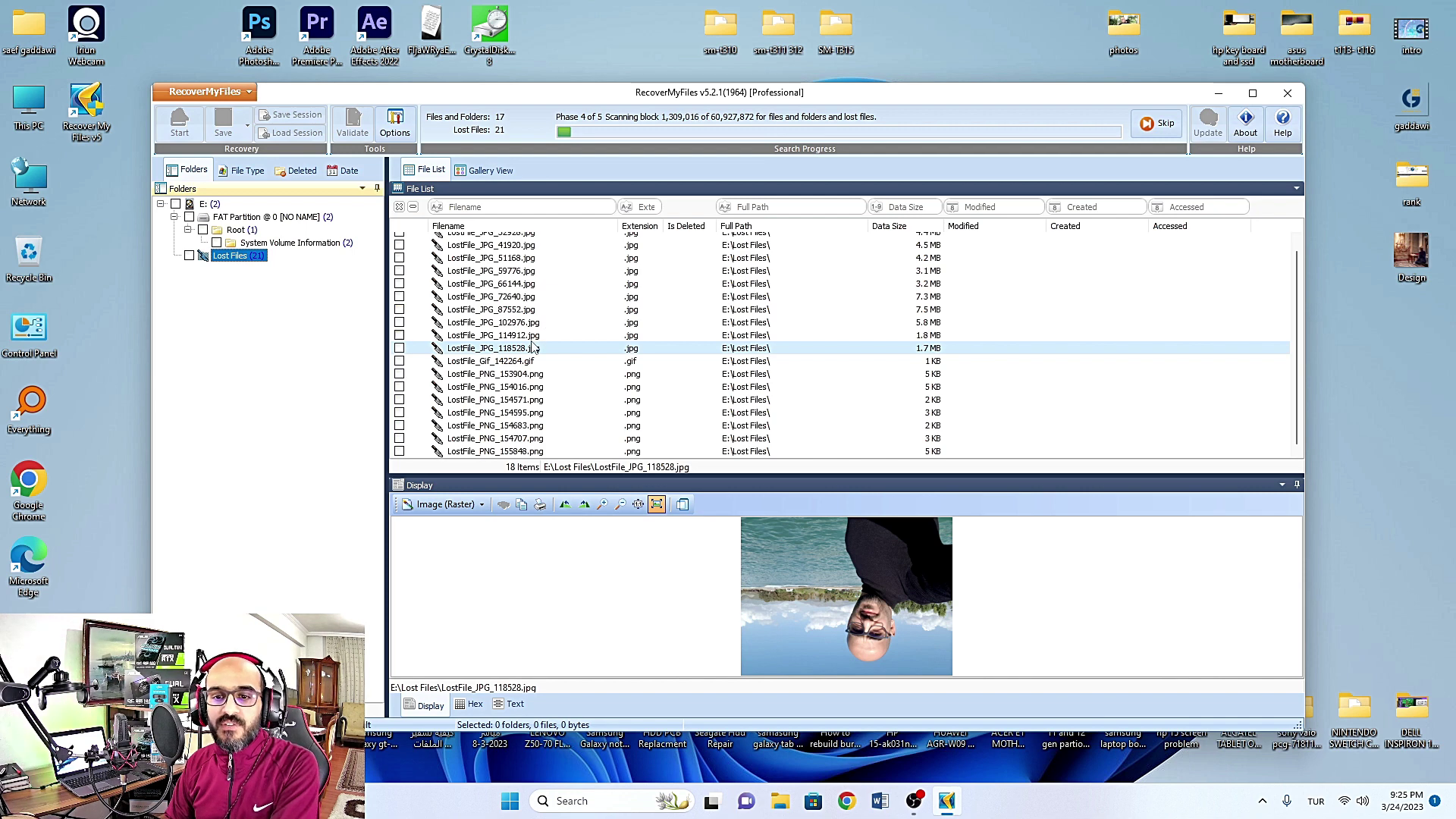
pyautogui.click(292, 243)
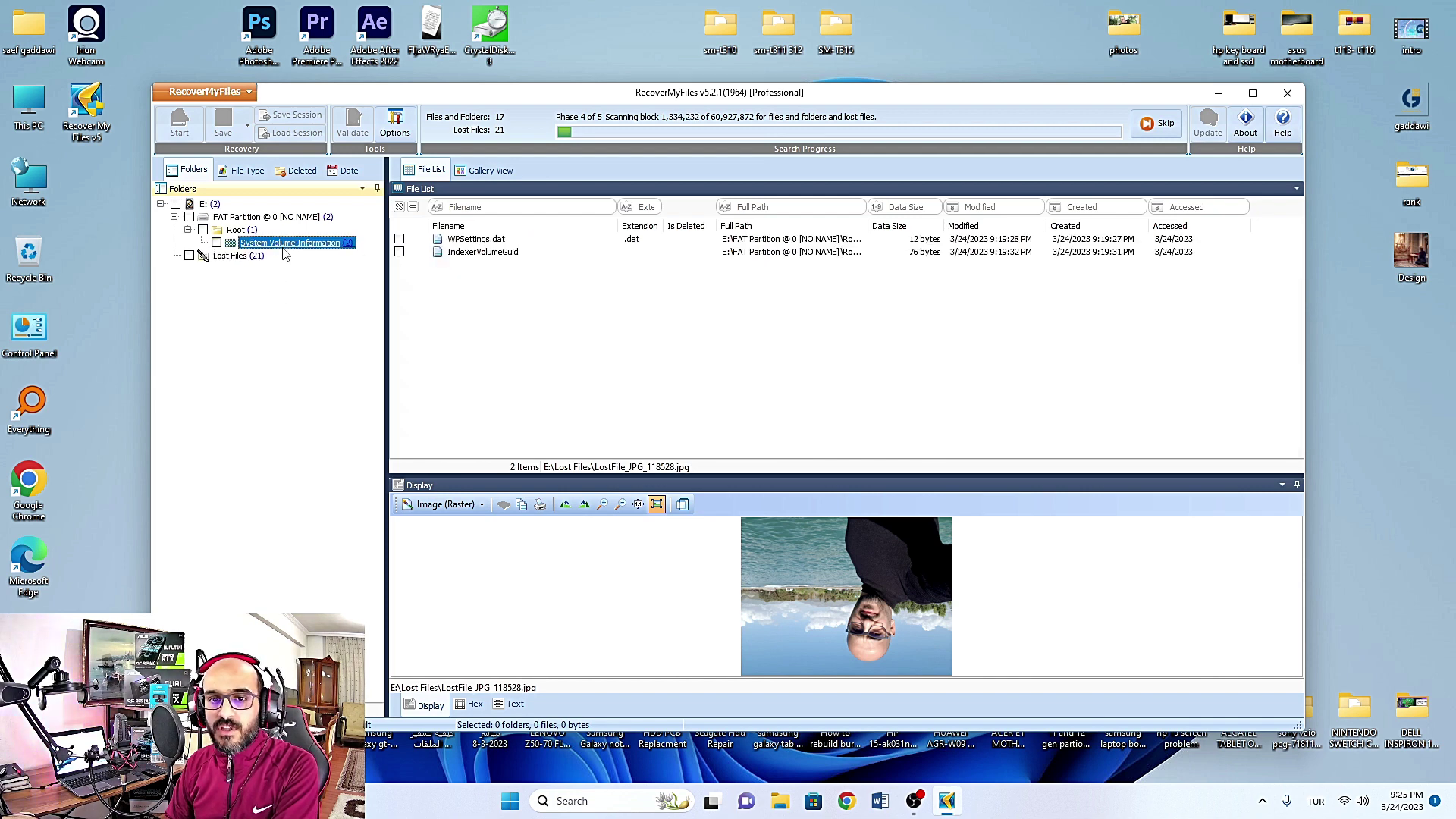
pyautogui.click(254, 258)
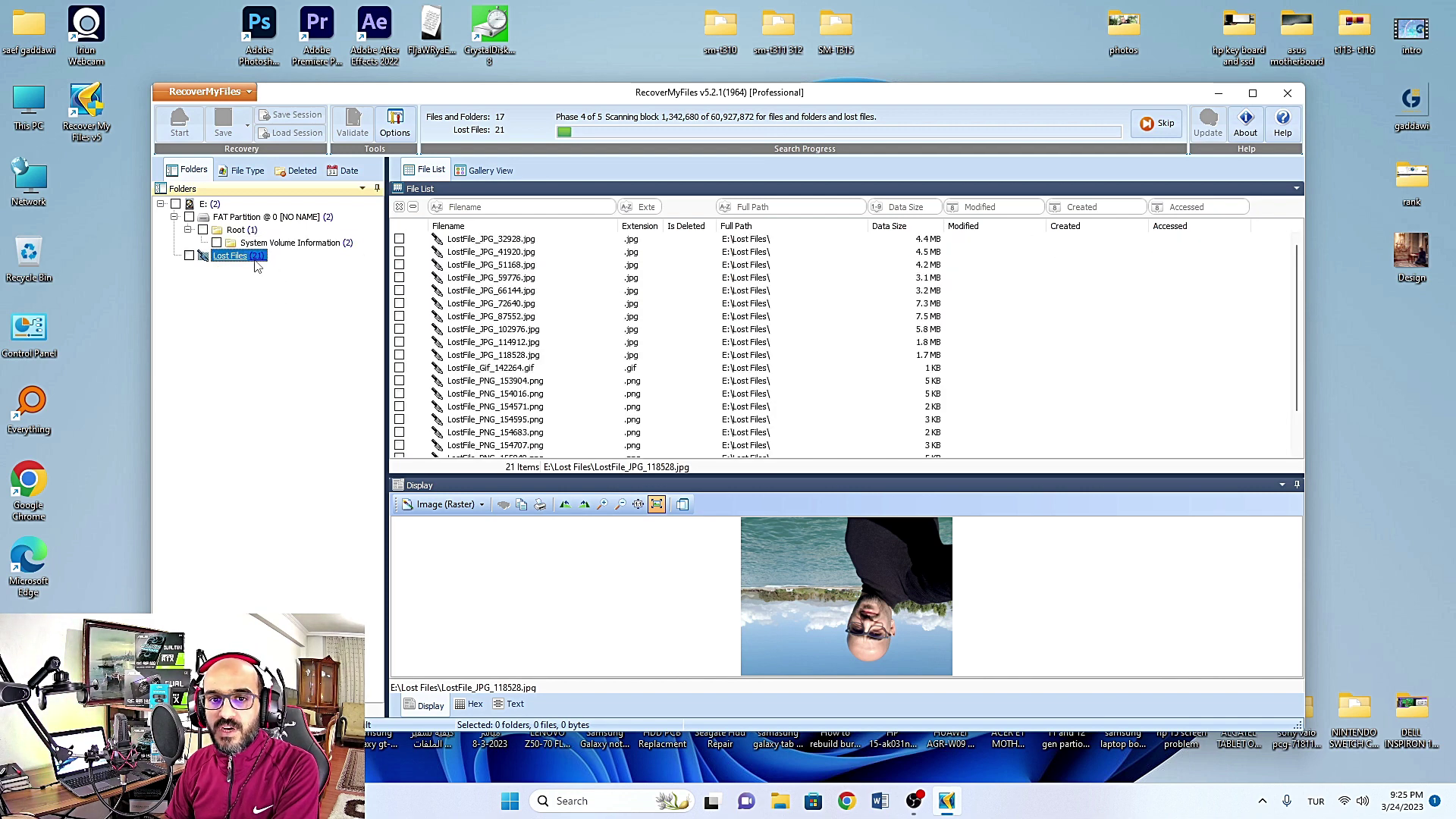
# Step: Check the last PNG entry in the Lost Files list, and preview the first two JPG photos again
pyautogui.click(504, 370)
pyautogui.scroll(-1, 518, 390)
pyautogui.click(502, 451)
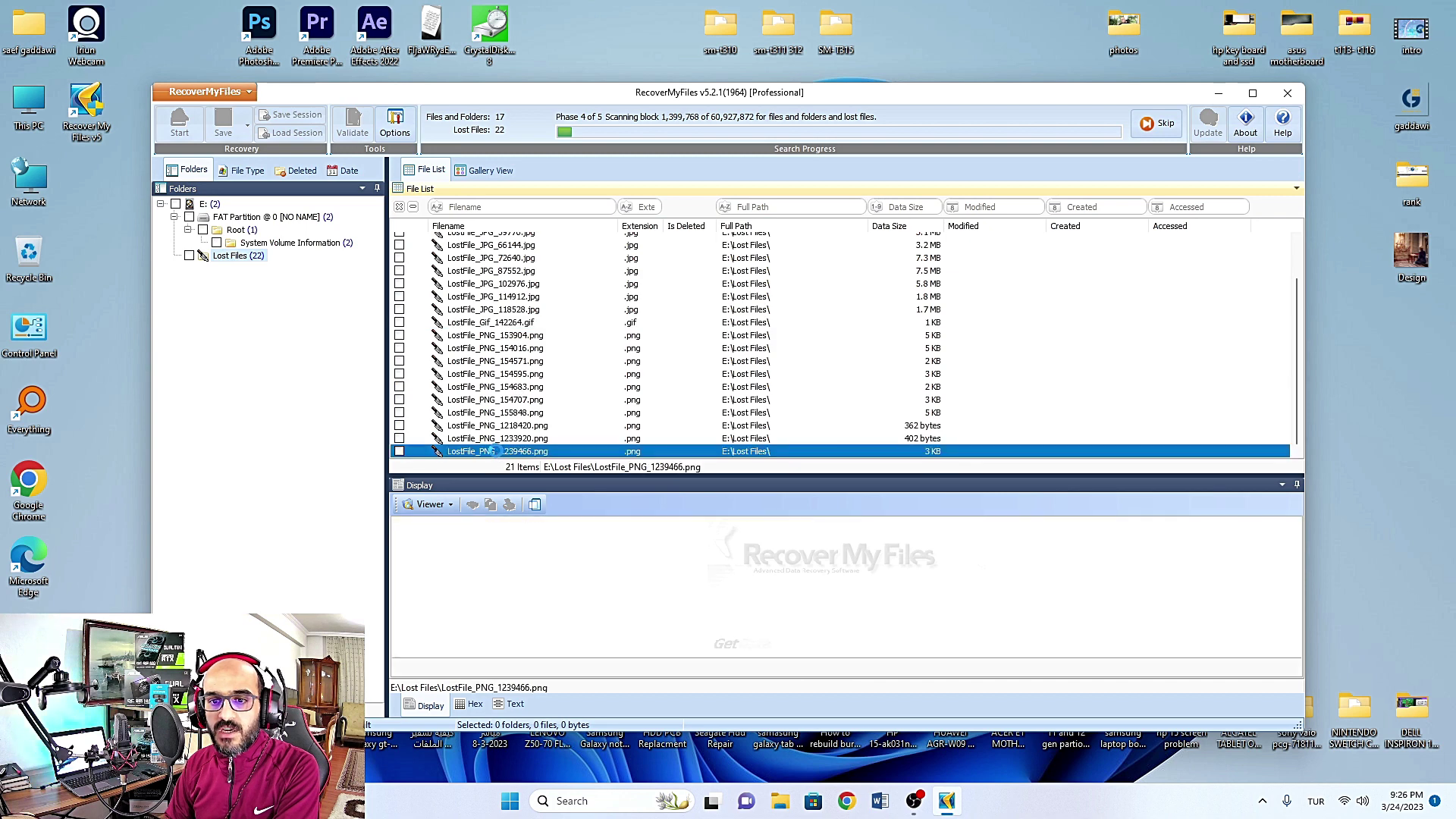
pyautogui.scroll(1, 522, 413)
pyautogui.click(489, 254)
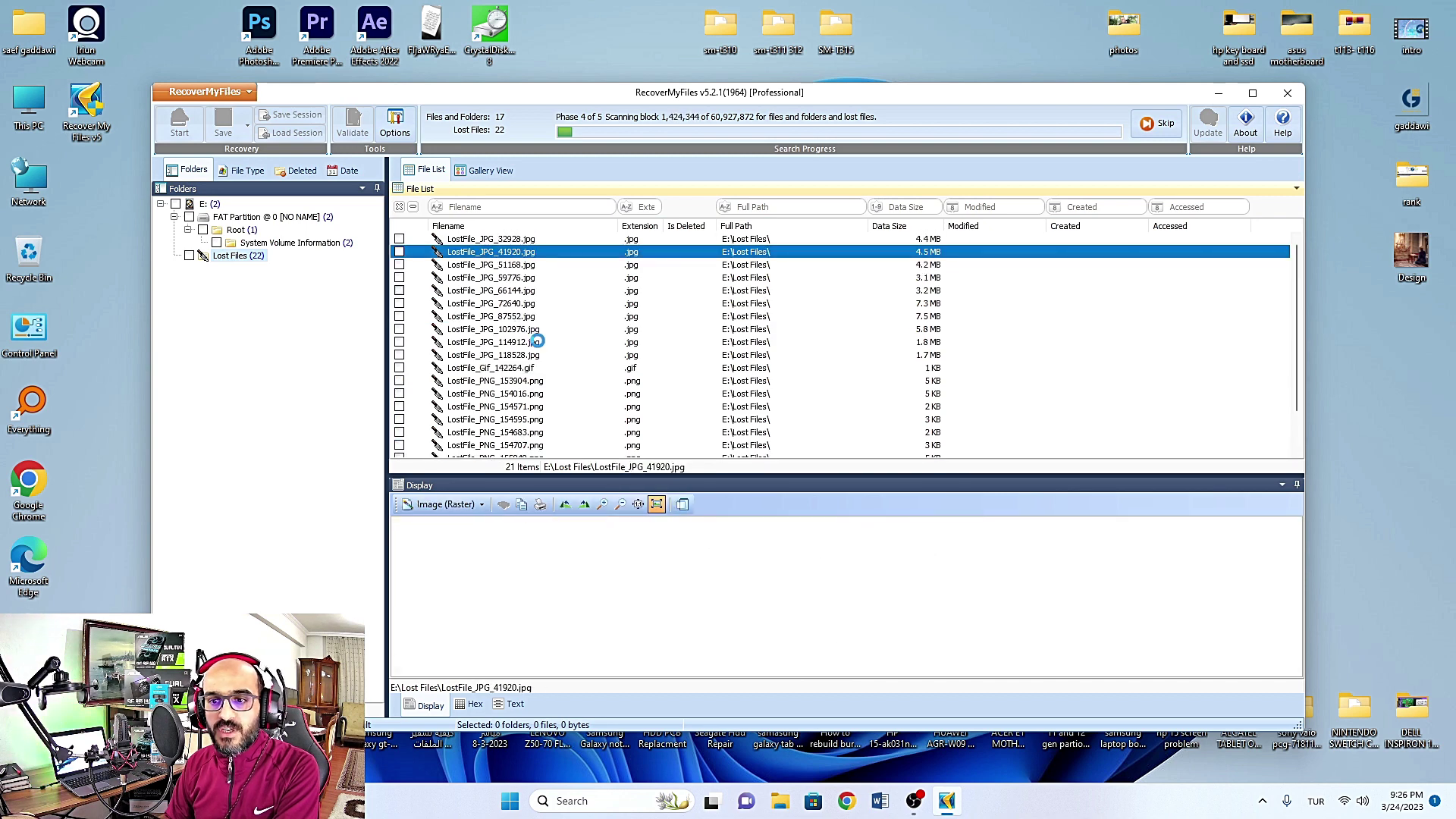
pyautogui.click(508, 242)
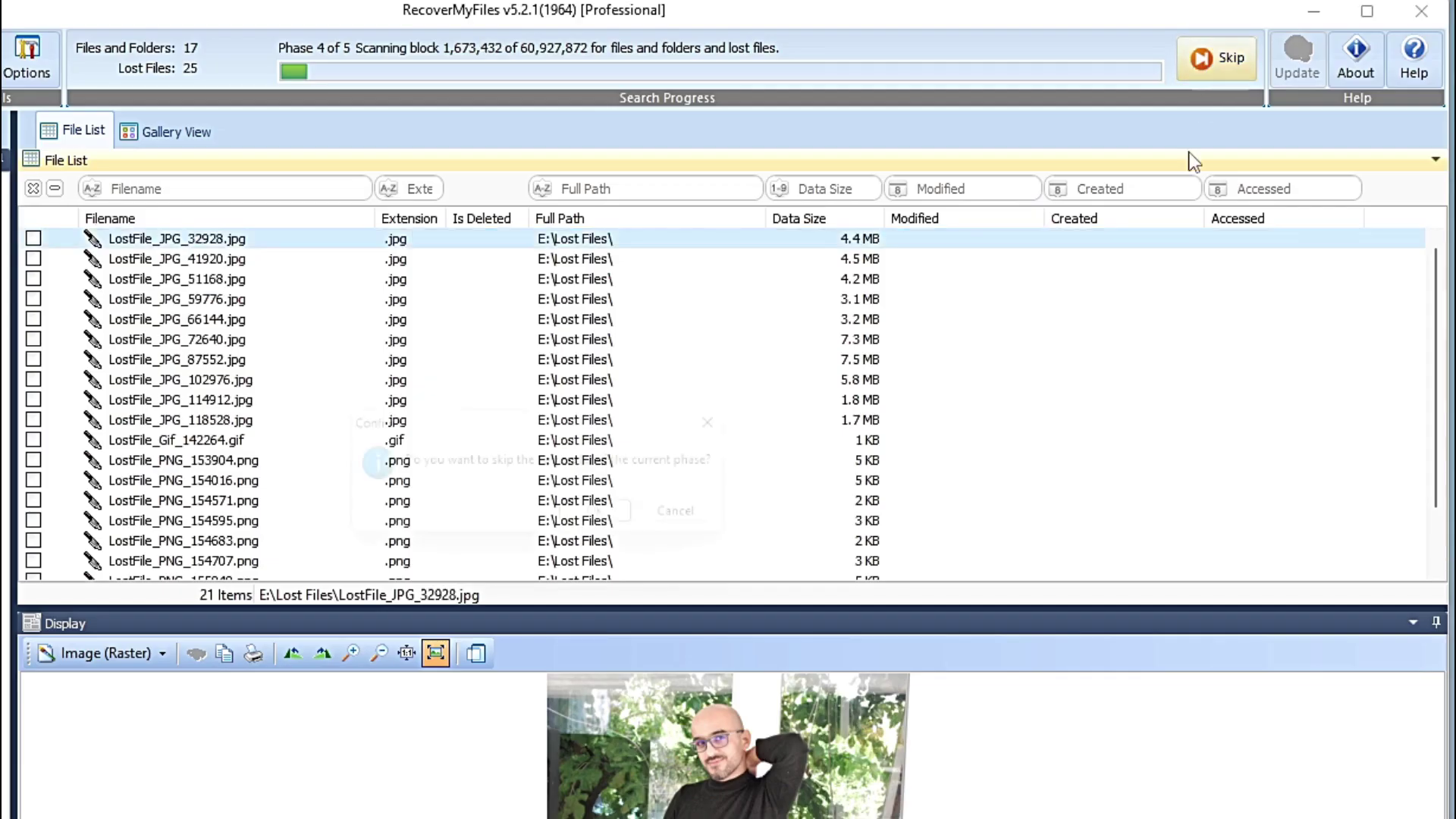
# Step: Skip the remainder of the current scan phase and close the search completion notice
pyautogui.click(1157, 124)
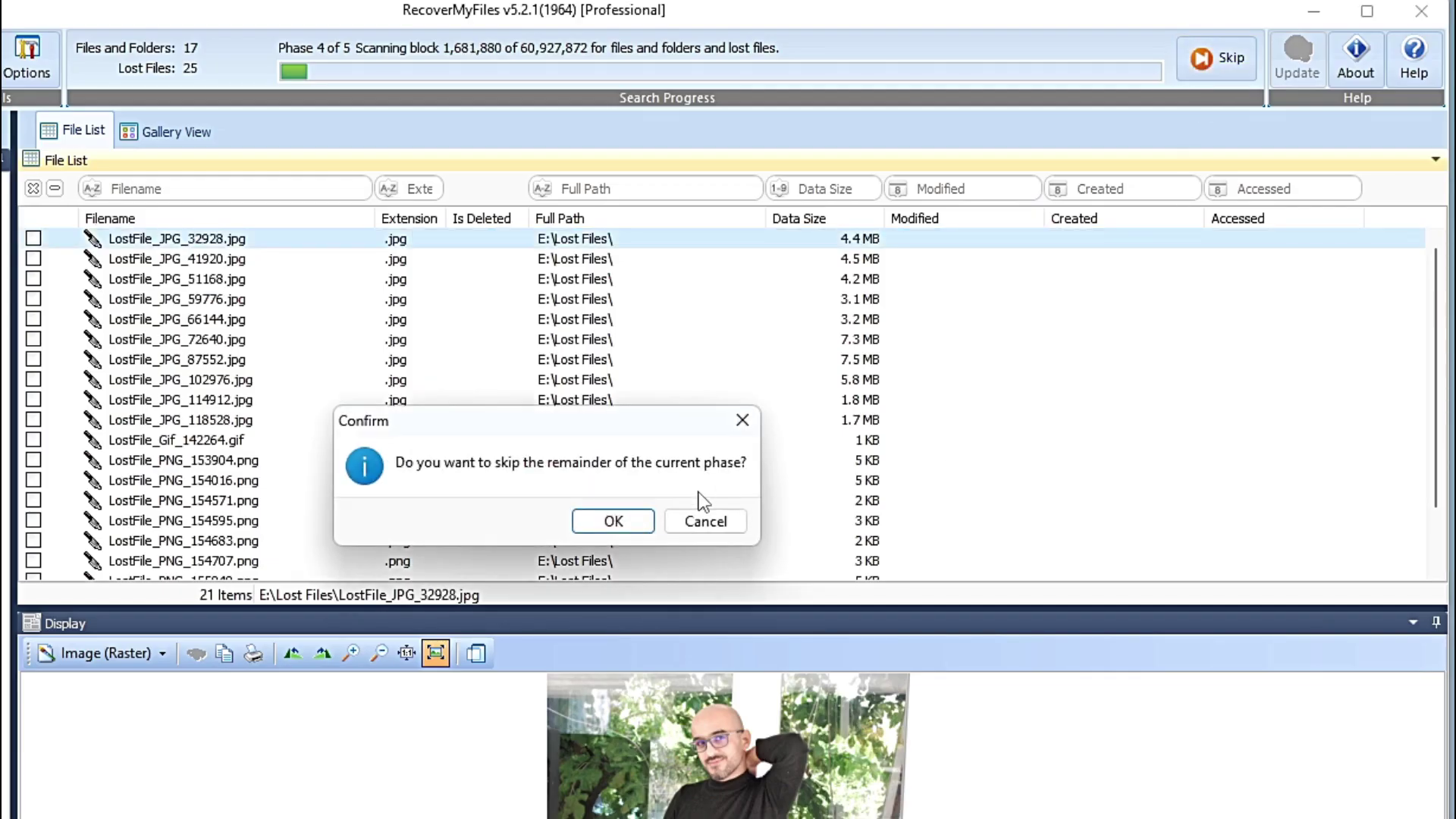
pyautogui.click(621, 522)
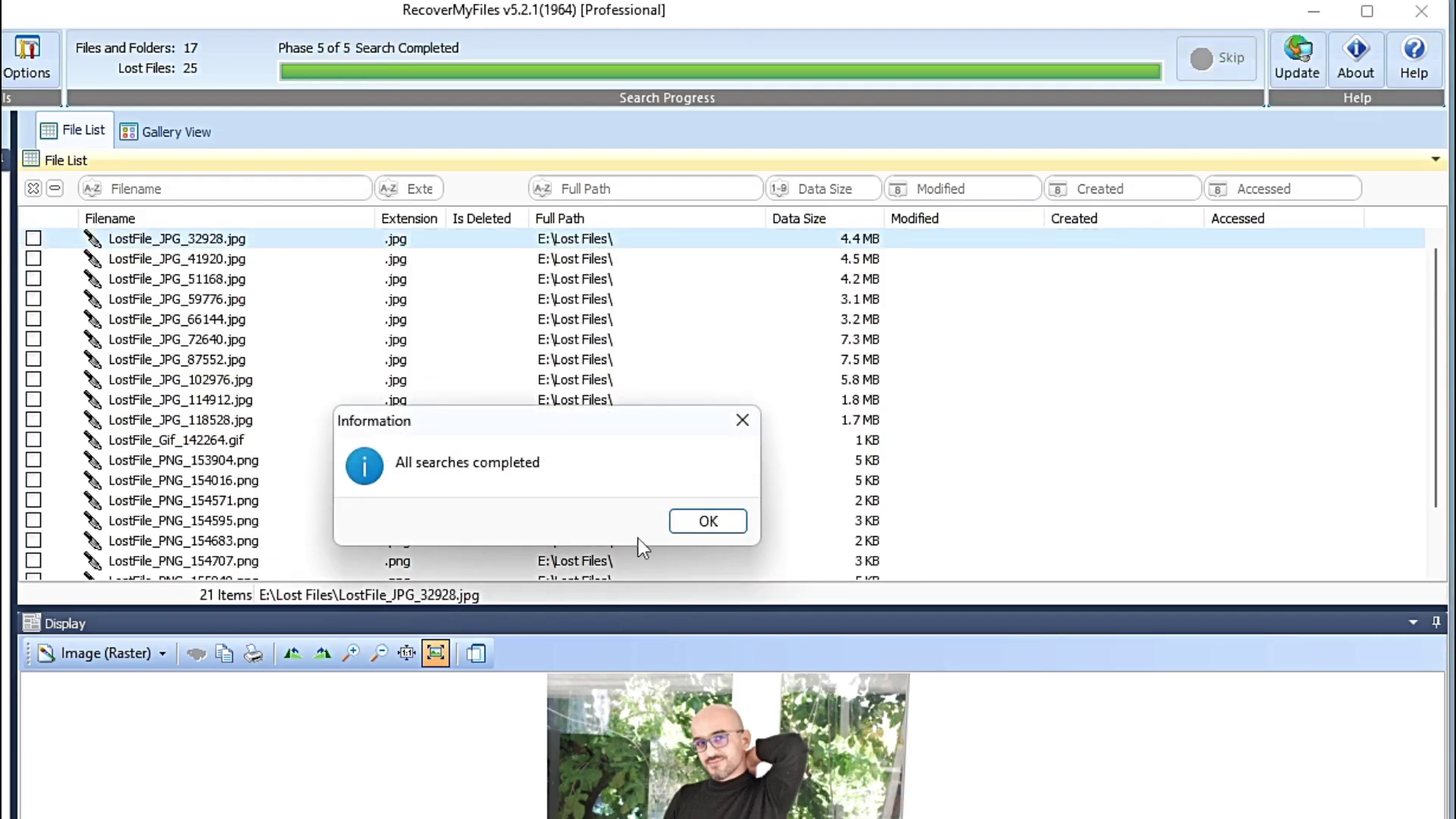
pyautogui.click(708, 521)
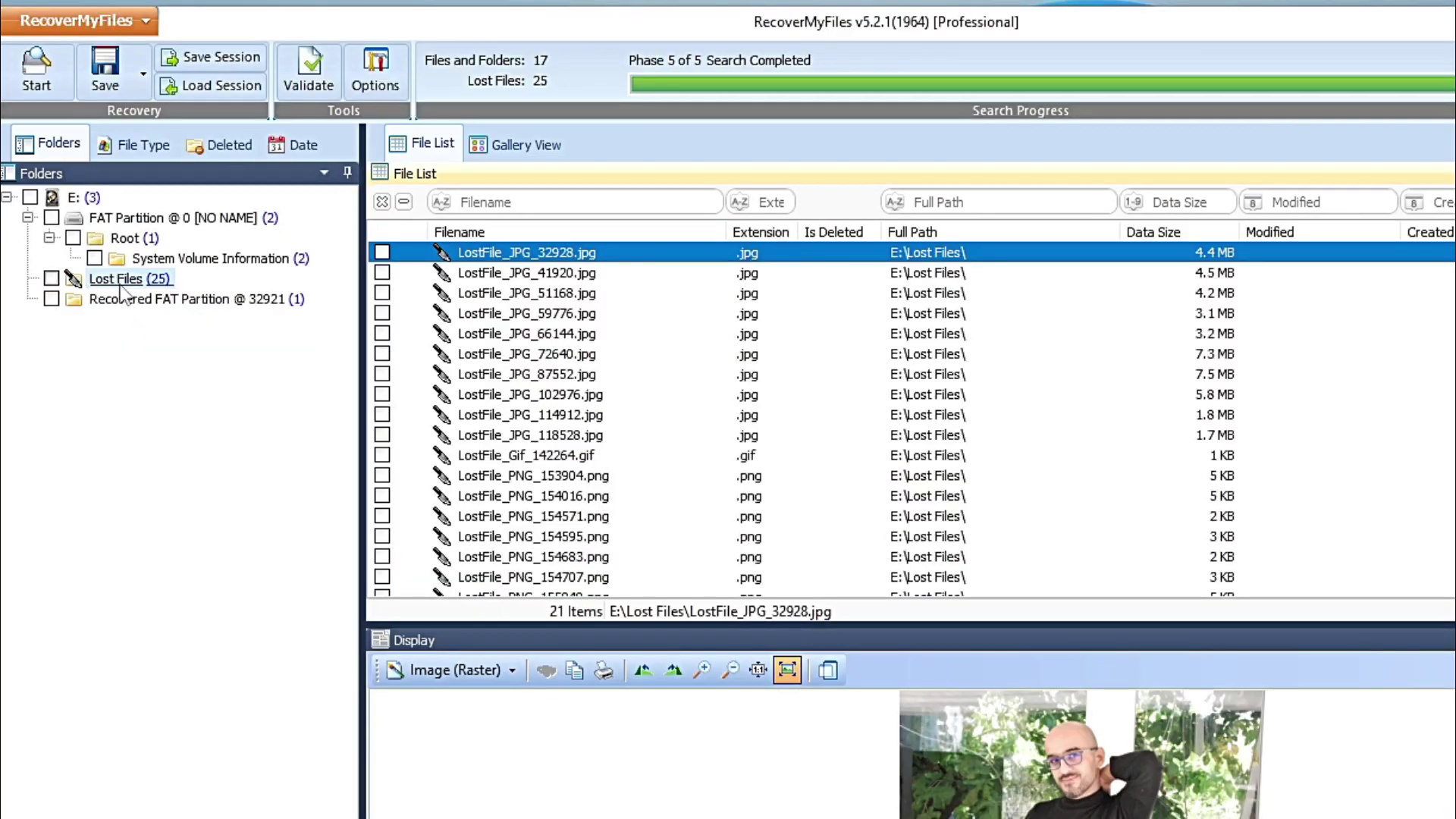
# Step: Mark the entire Lost Files folder for saving, and browse to drive D: for the save location
pyautogui.click(50, 278)
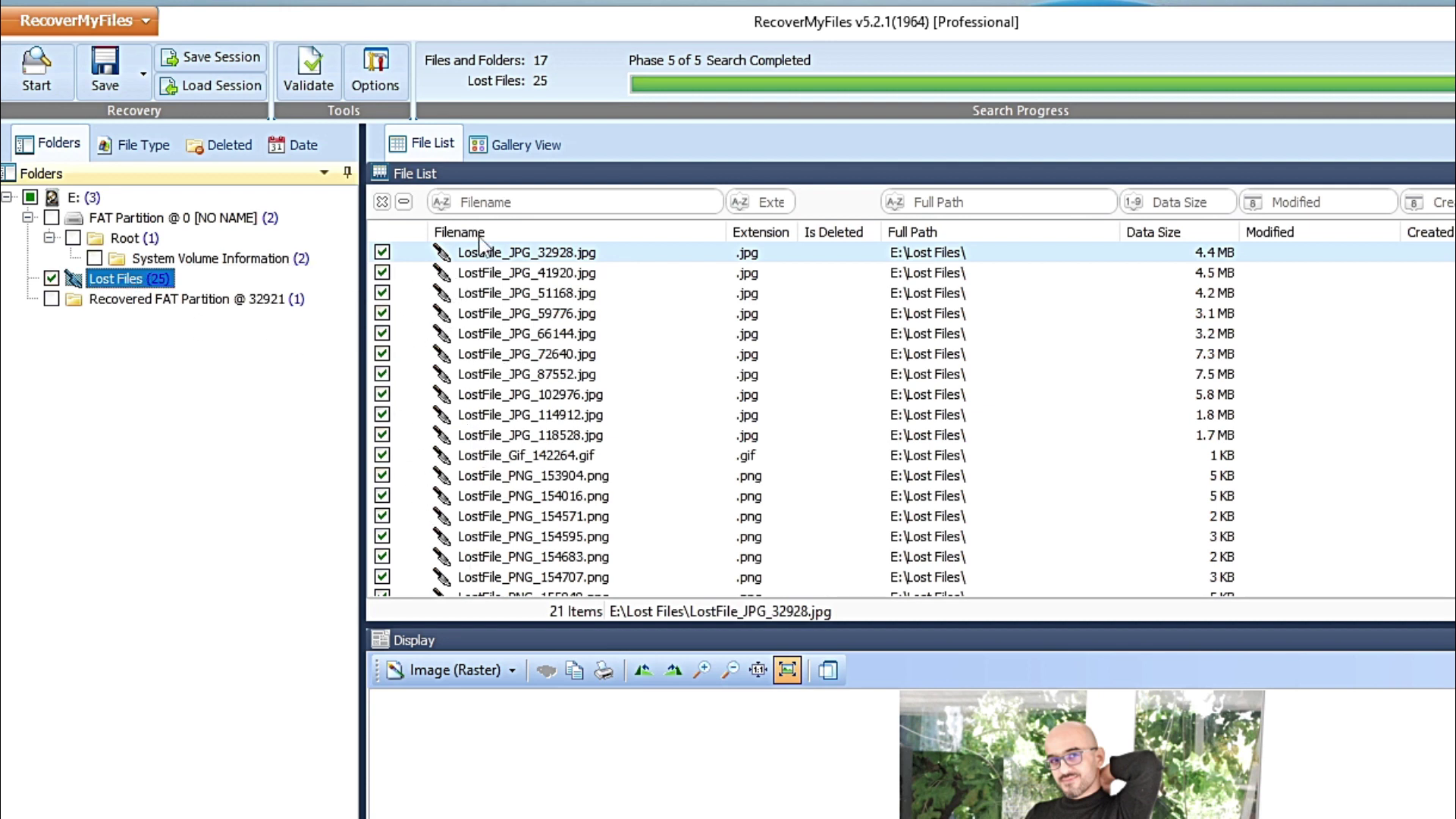
pyautogui.click(106, 79)
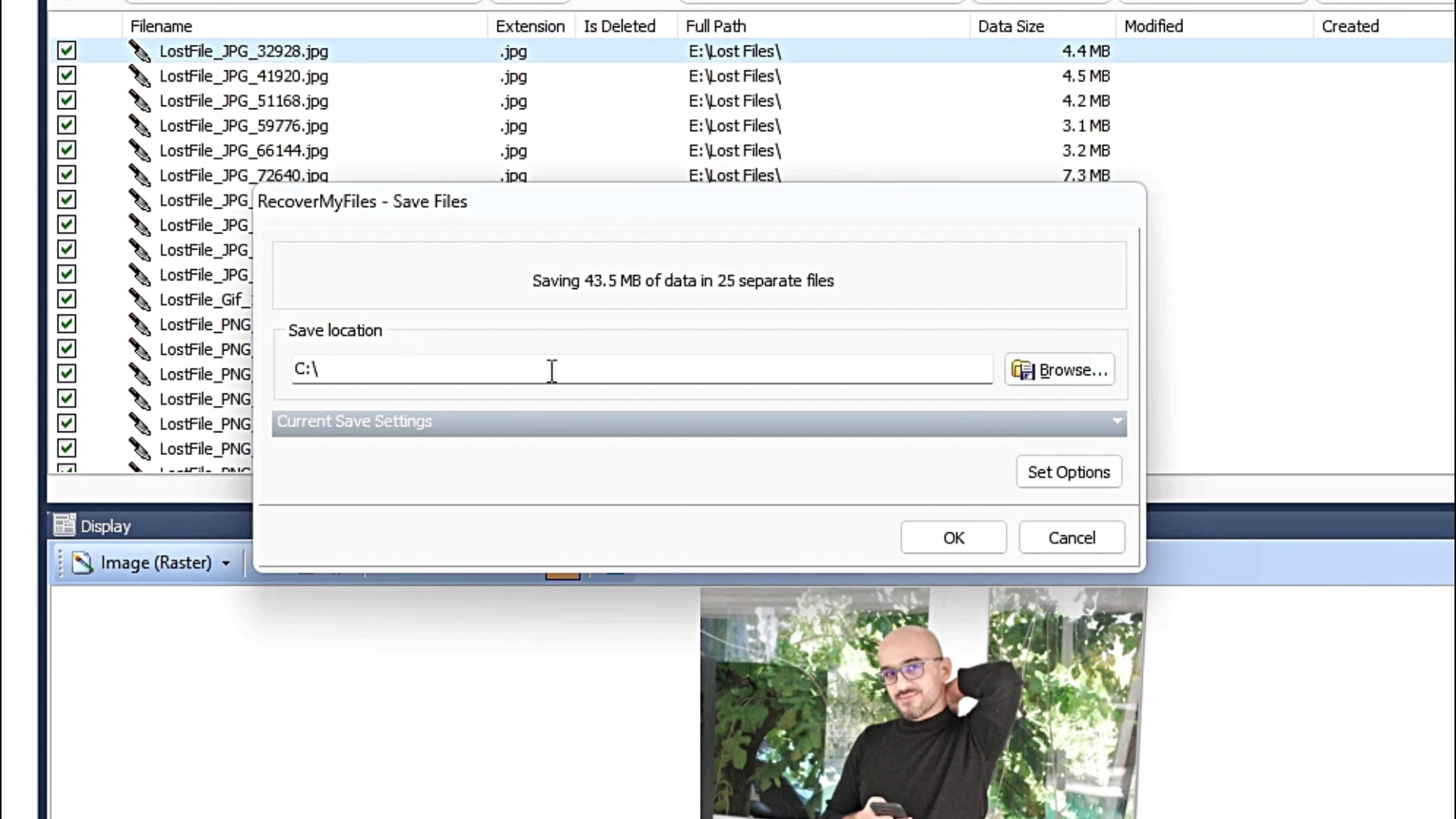
pyautogui.click(1062, 372)
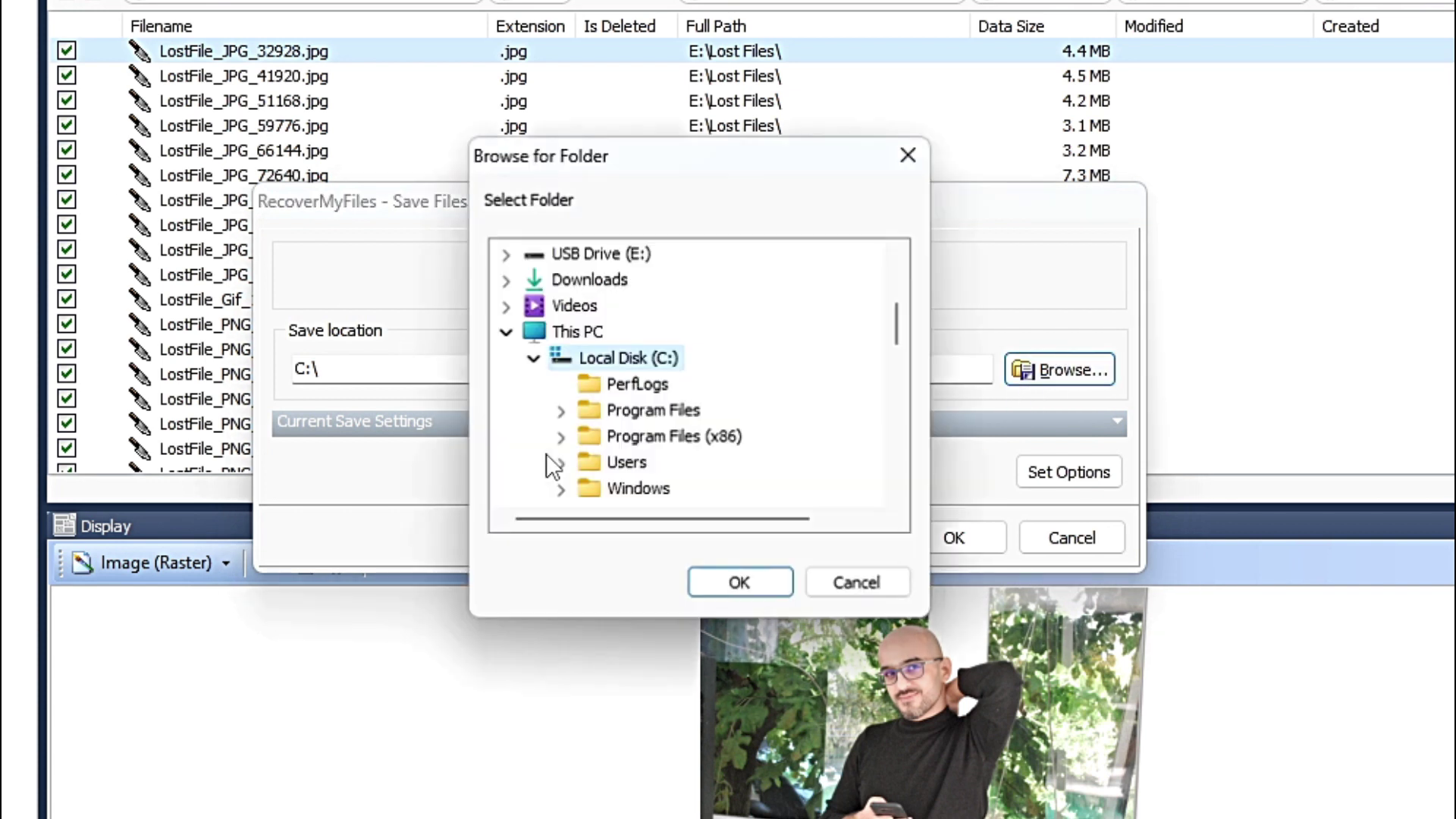
pyautogui.click(534, 359)
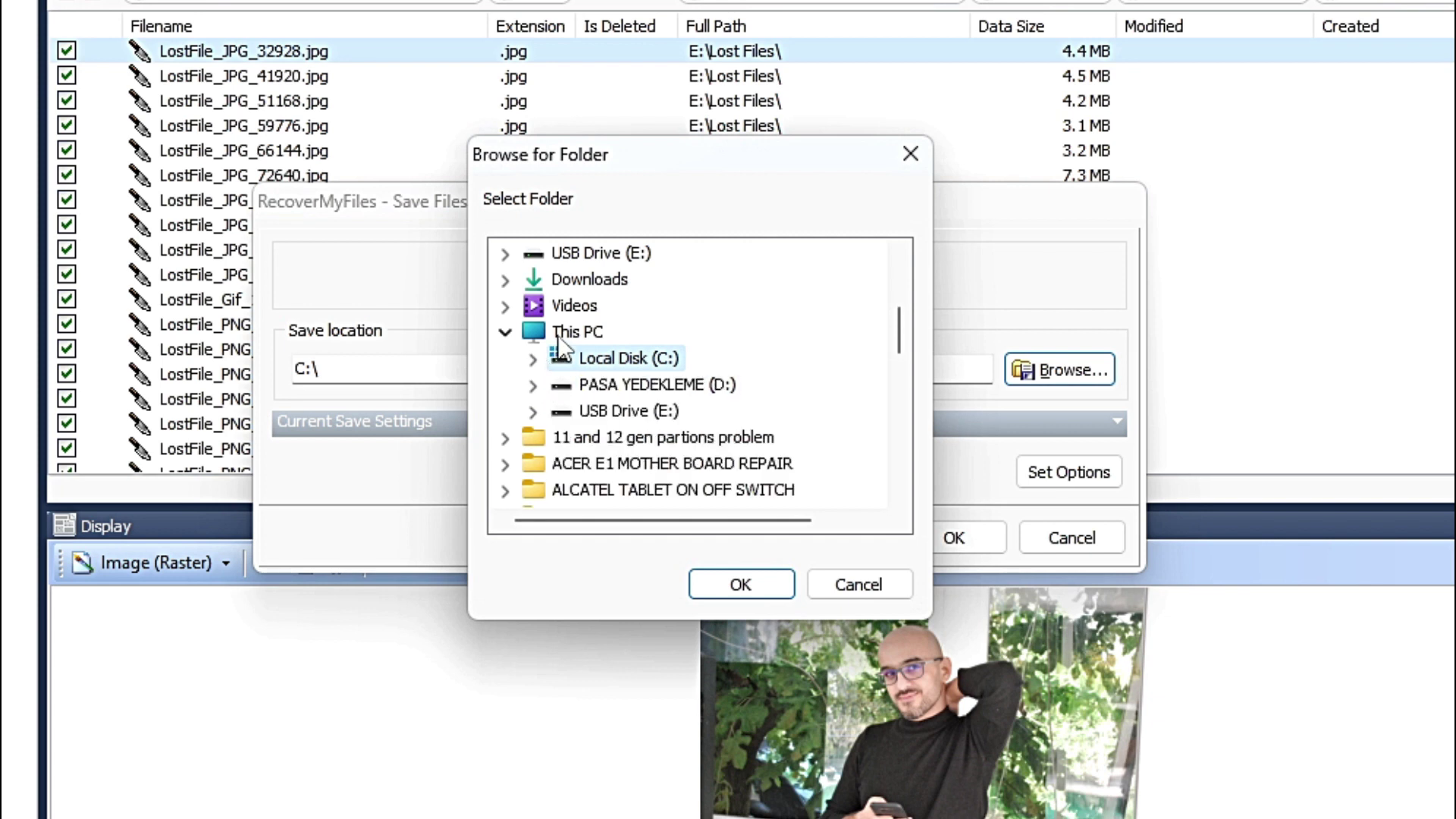
pyautogui.click(637, 386)
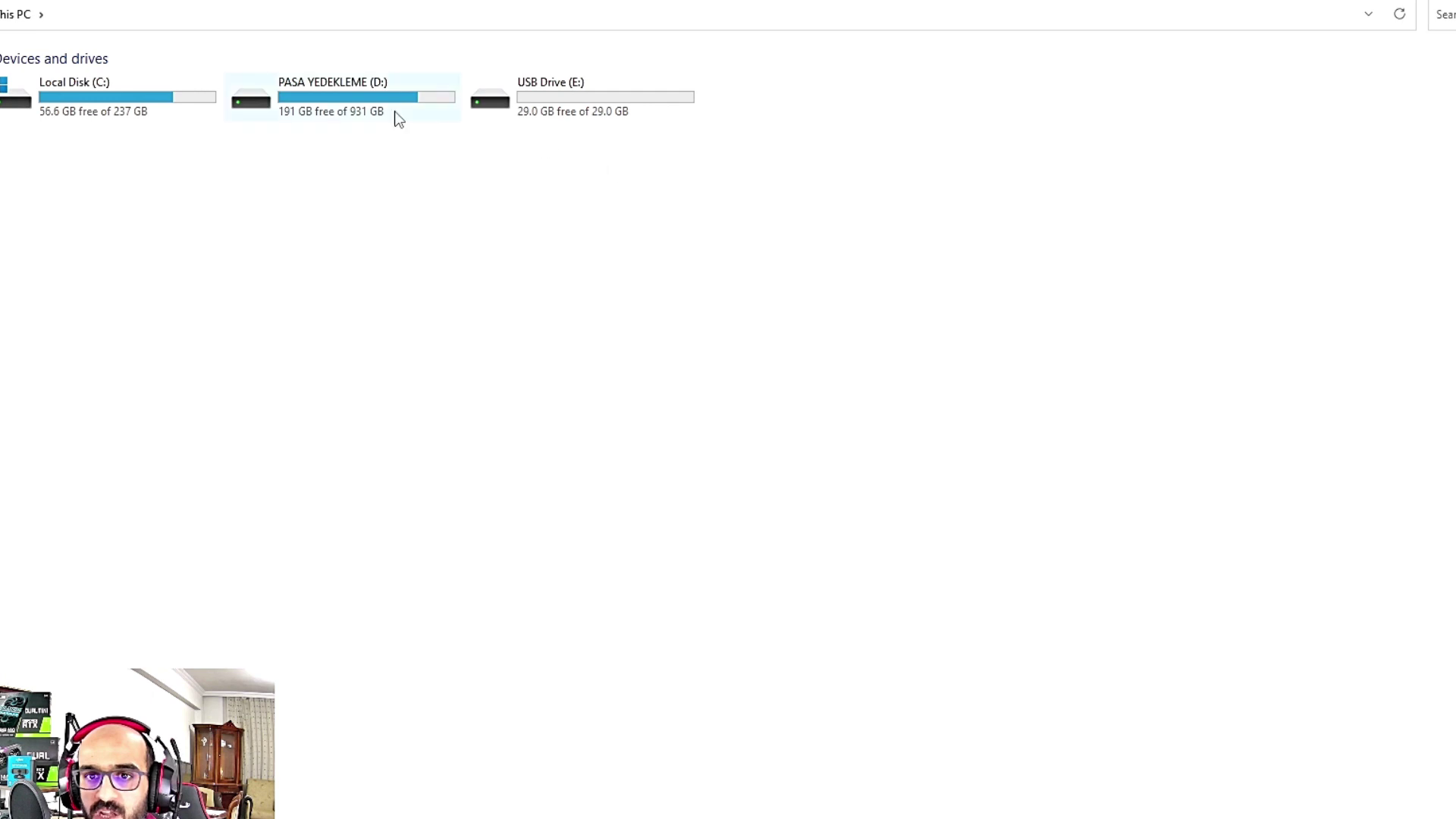
# Step: Switch to File Explorer, create a folder named recover on drive D:, and close the window
pyautogui.doubleClick(400, 119)
pyautogui.rightClick(473, 389)
pyautogui.moveTo(686, 580)
pyautogui.click(791, 286)
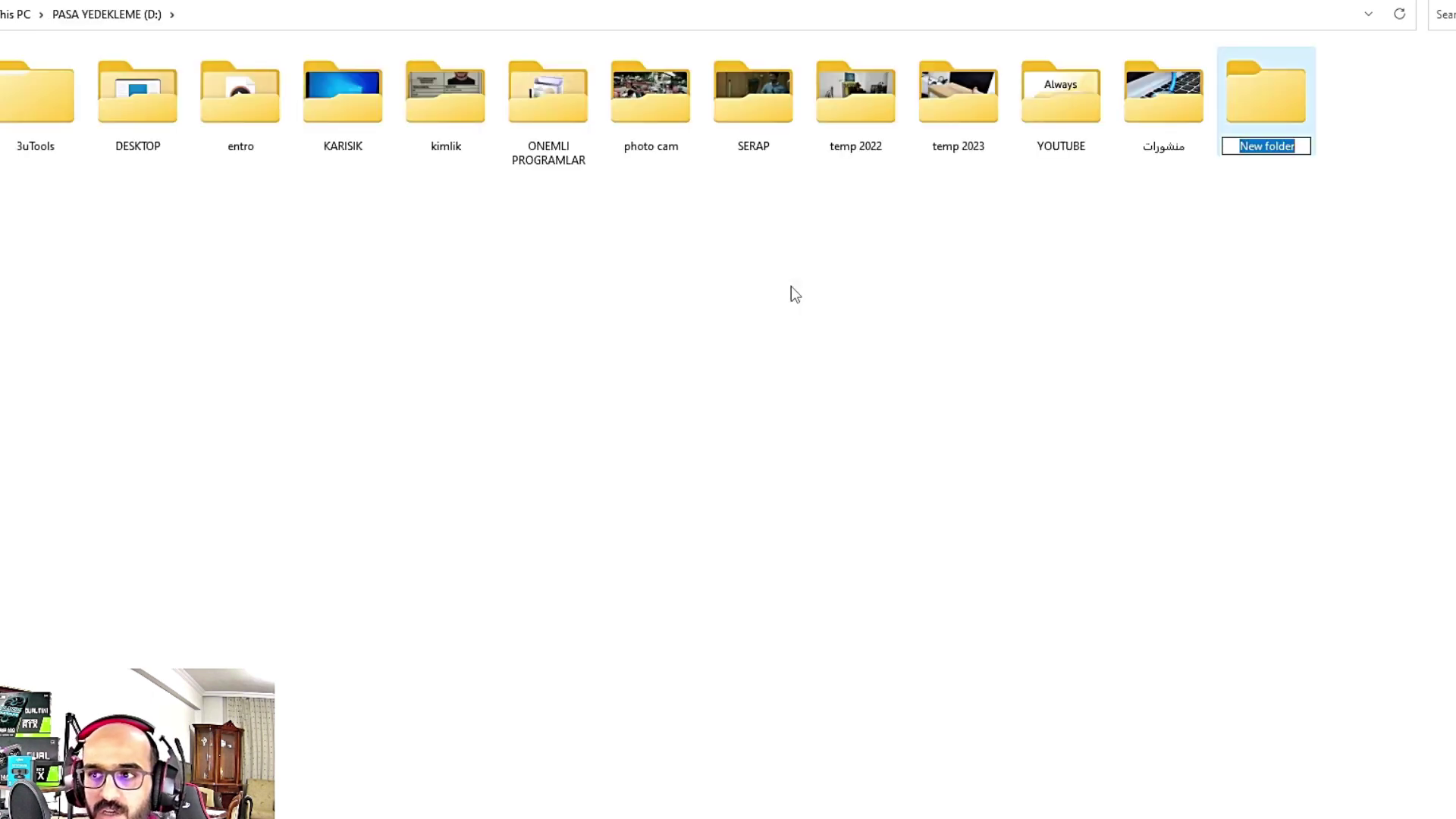
pyautogui.write('recover')
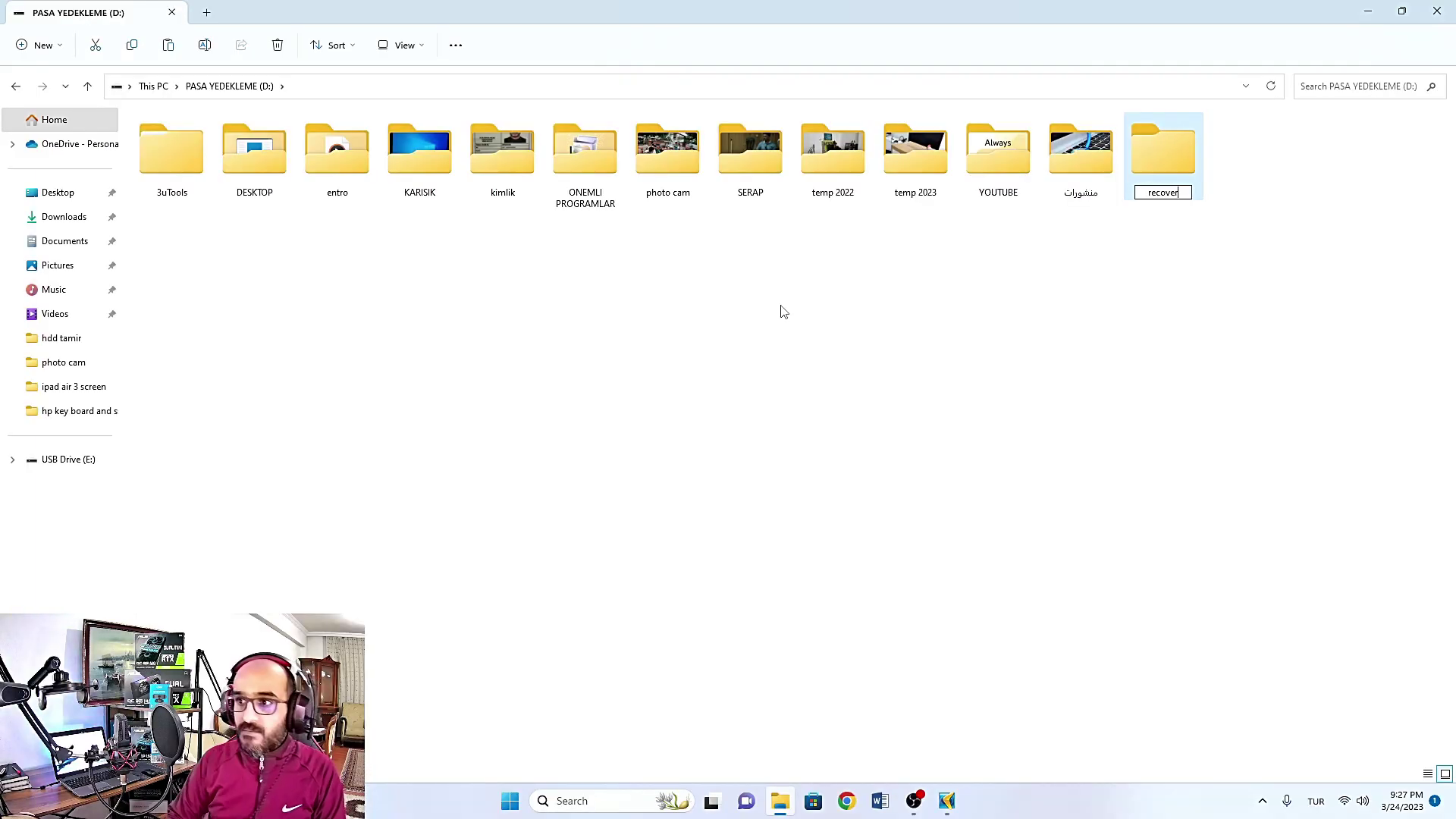
pyautogui.click(986, 309)
pyautogui.click(1147, 163)
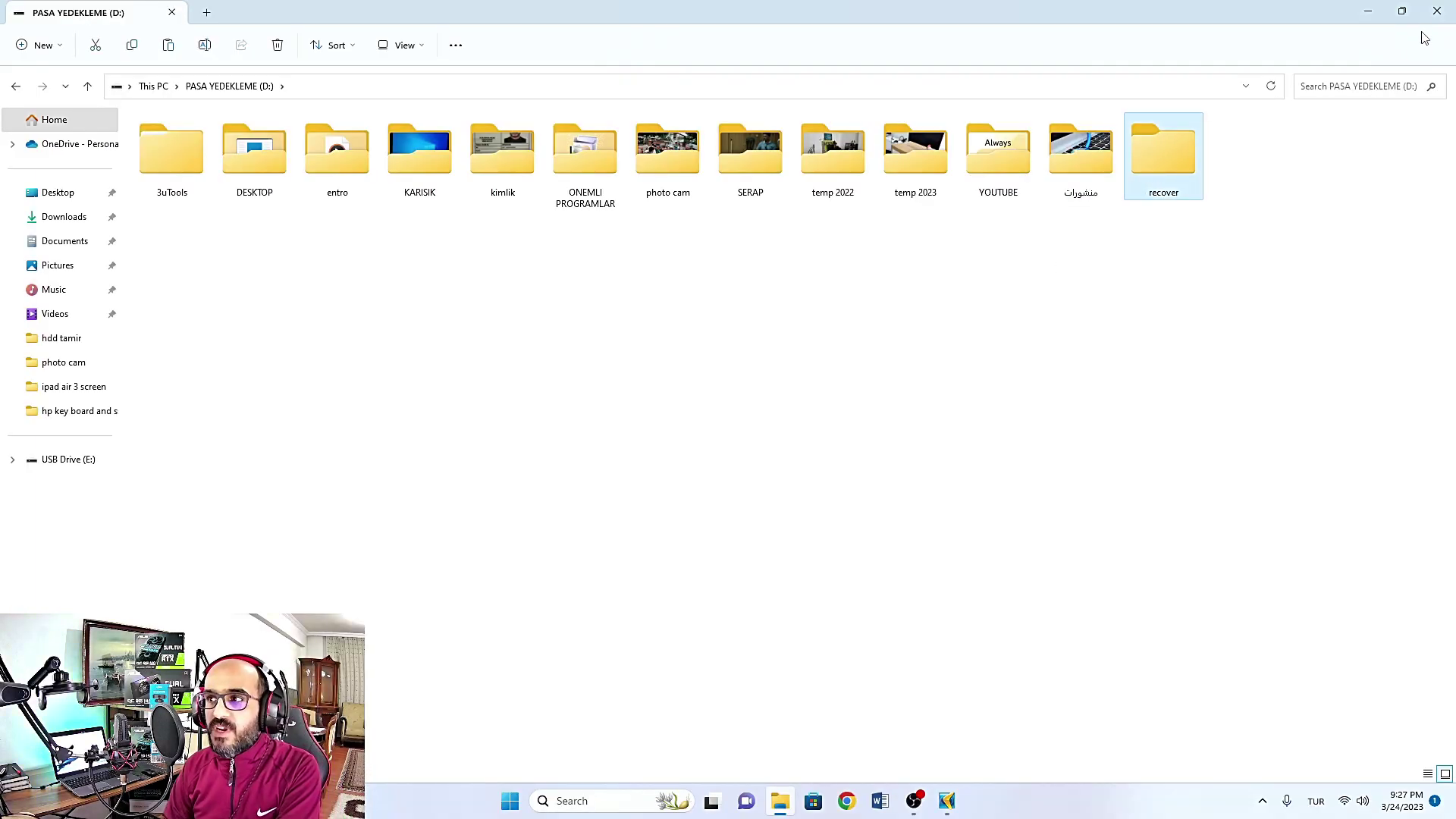
pyautogui.click(1437, 10)
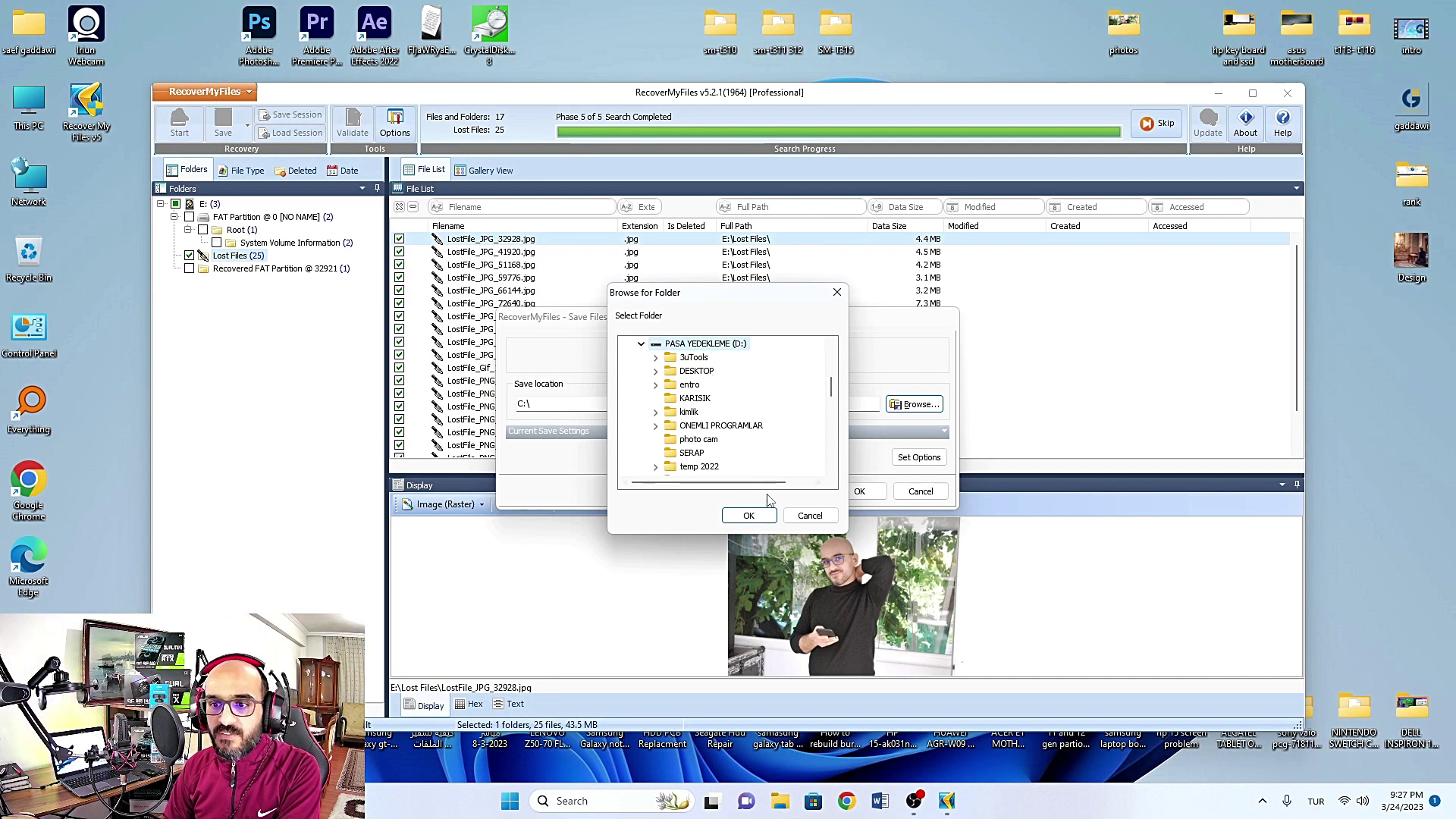
# Step: Choose the recover folder on drive D: as the save location for the marked files
pyautogui.scroll(10, 695, 354)
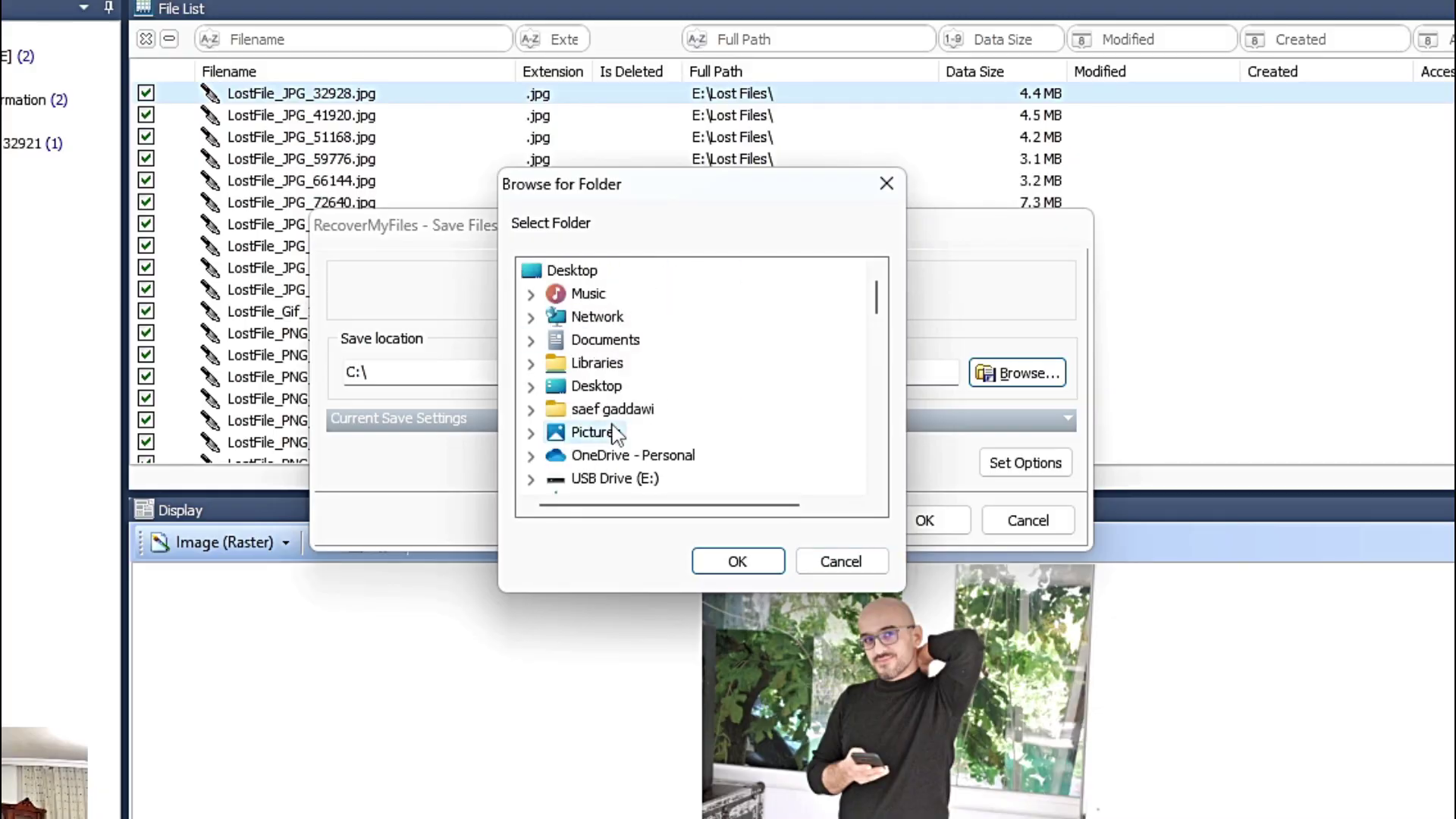
pyautogui.scroll(-10, 650, 422)
pyautogui.scroll(3, 683, 394)
pyautogui.scroll(-2, 697, 410)
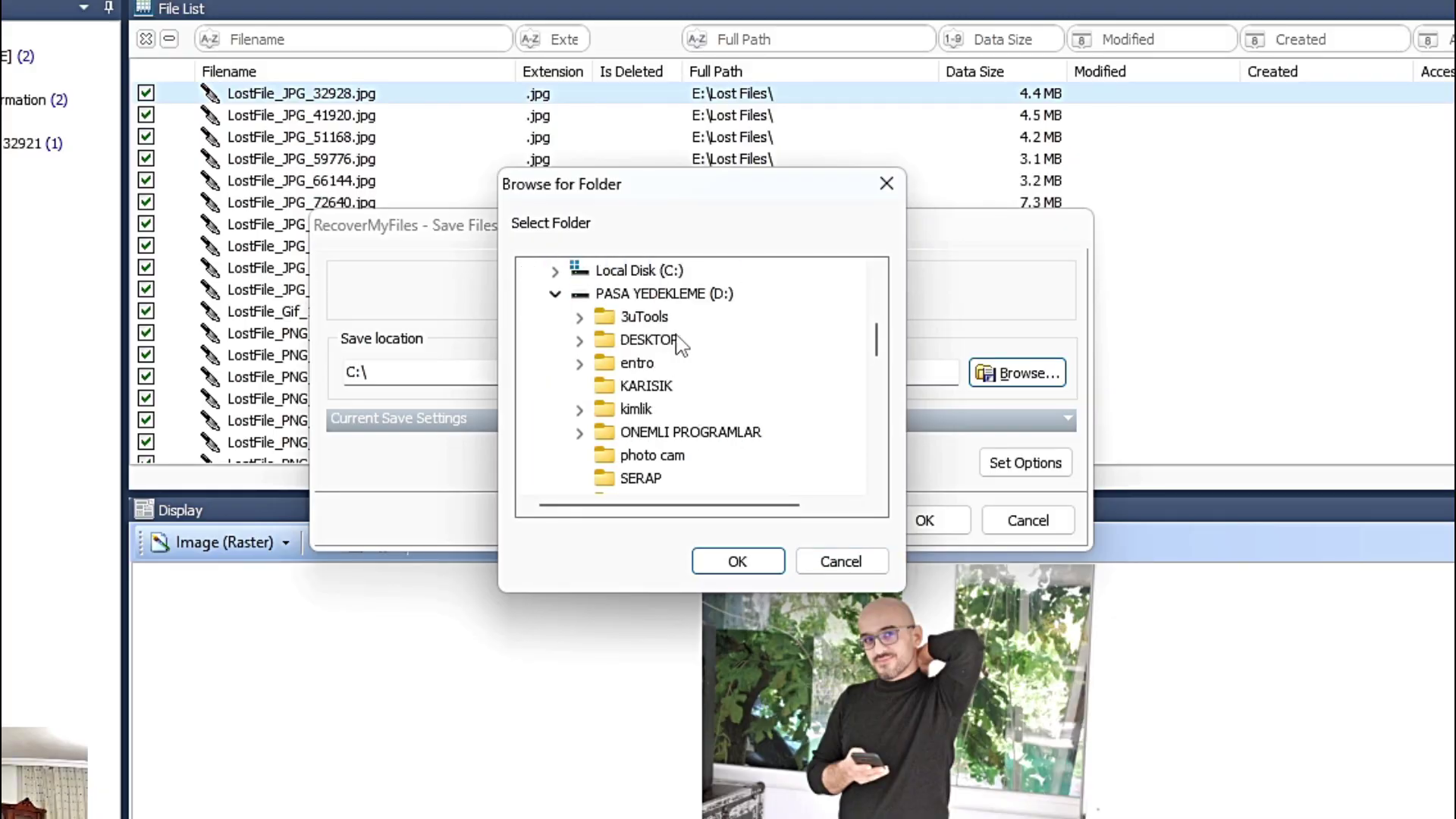
pyautogui.scroll(-1, 705, 380)
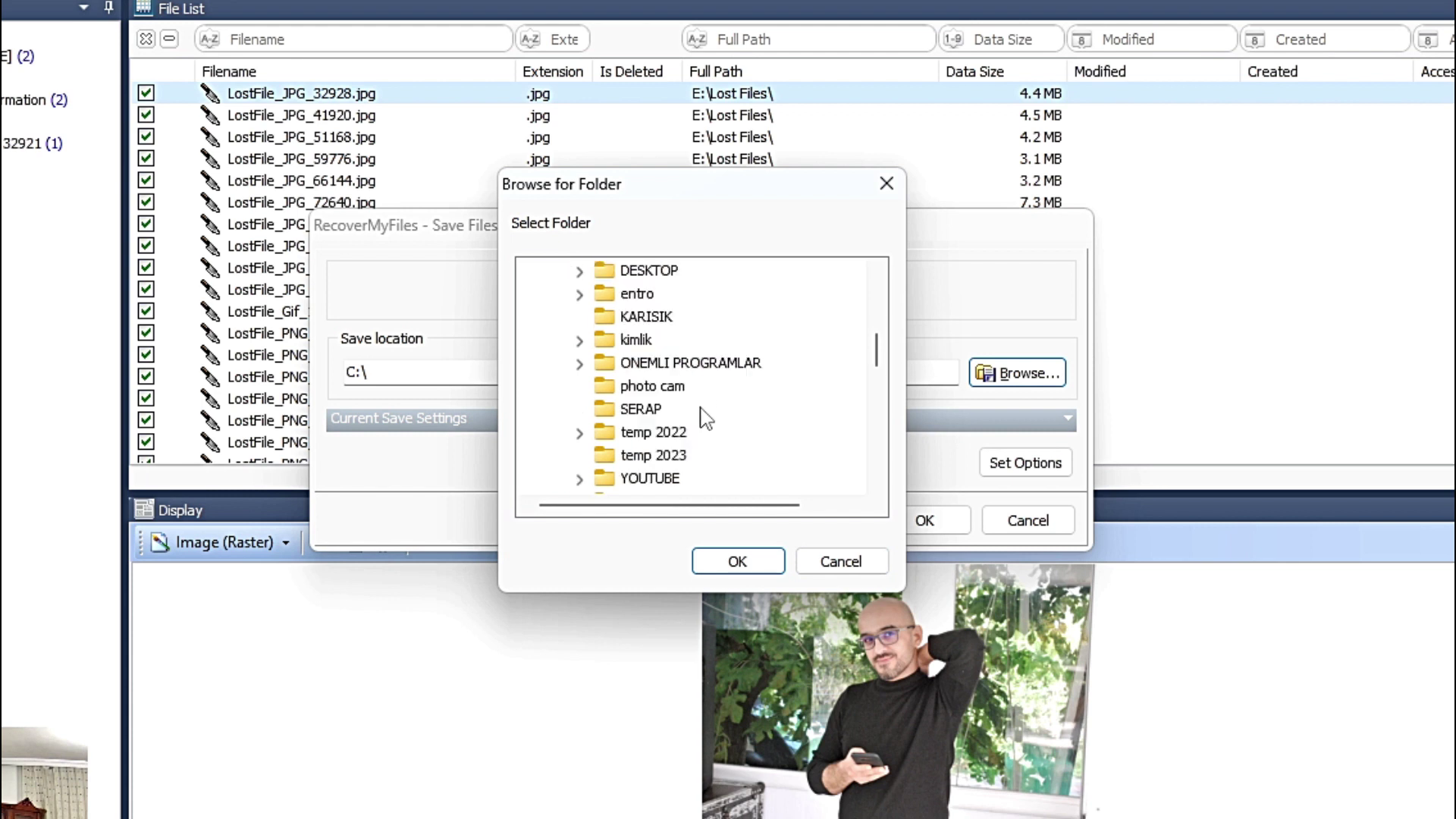
pyautogui.click(639, 457)
pyautogui.scroll(-2, 706, 476)
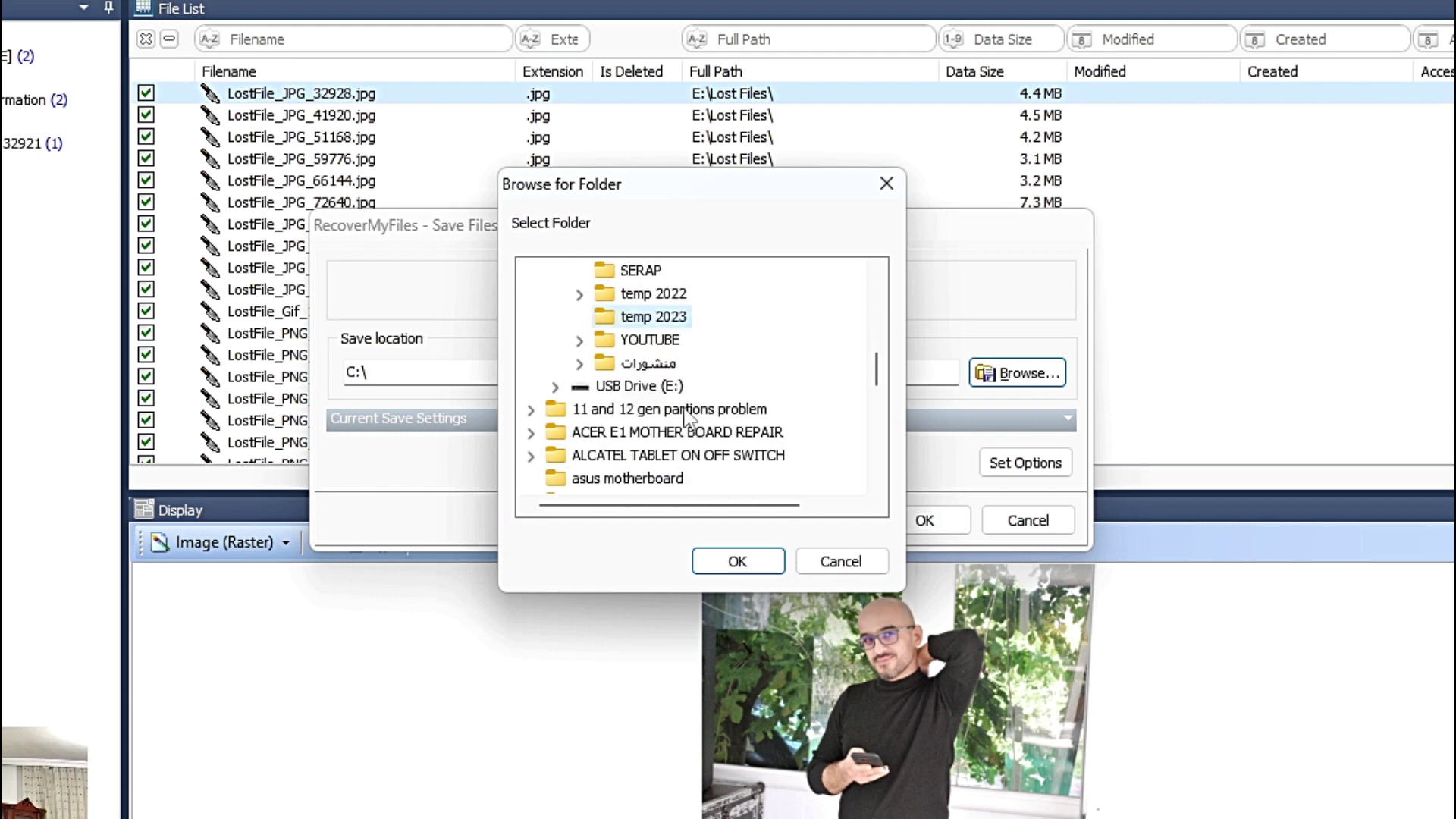
pyautogui.scroll(2, 686, 415)
pyautogui.scroll(-2, 642, 347)
pyautogui.scroll(2, 641, 348)
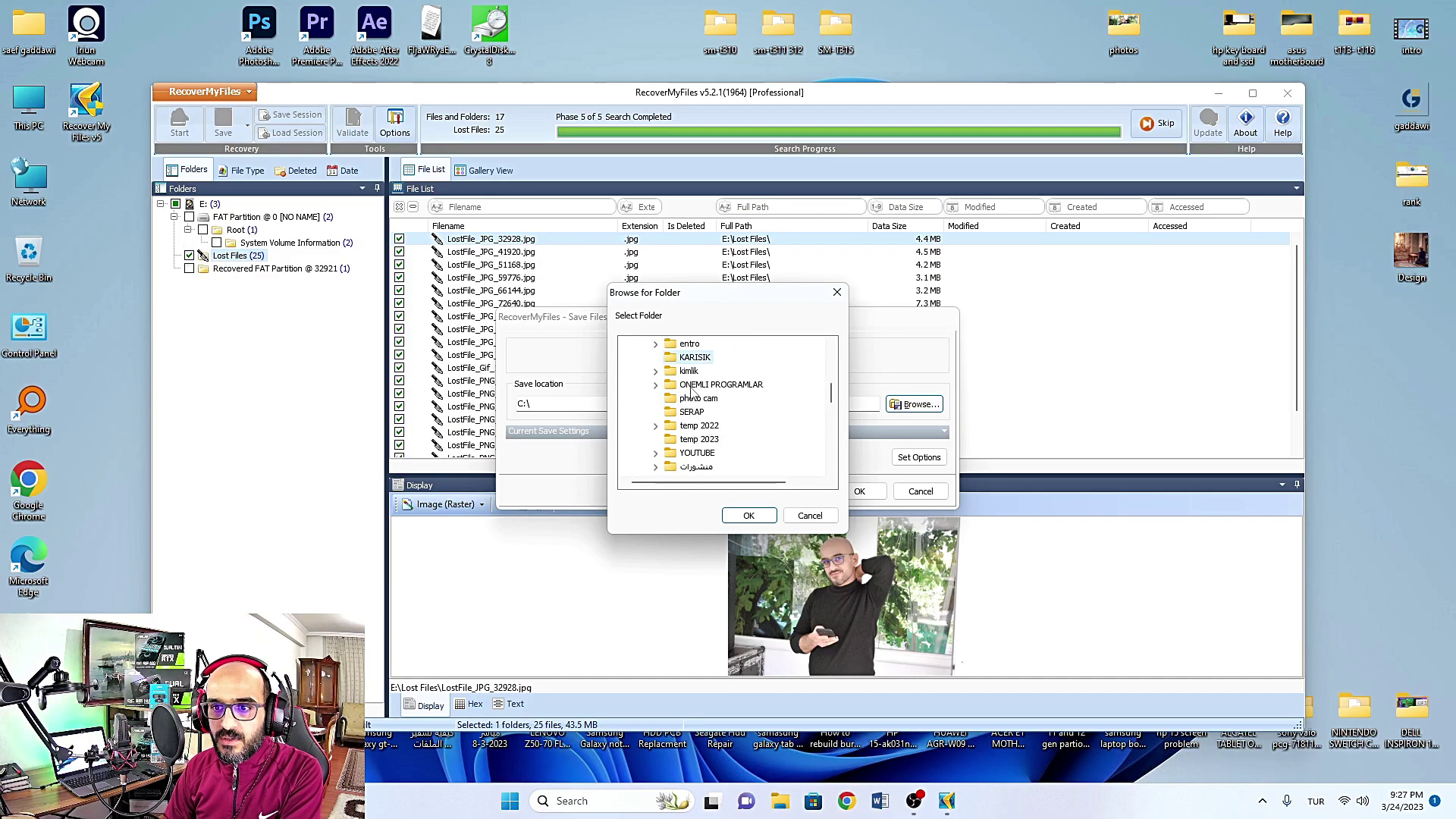
pyautogui.scroll(3, 692, 390)
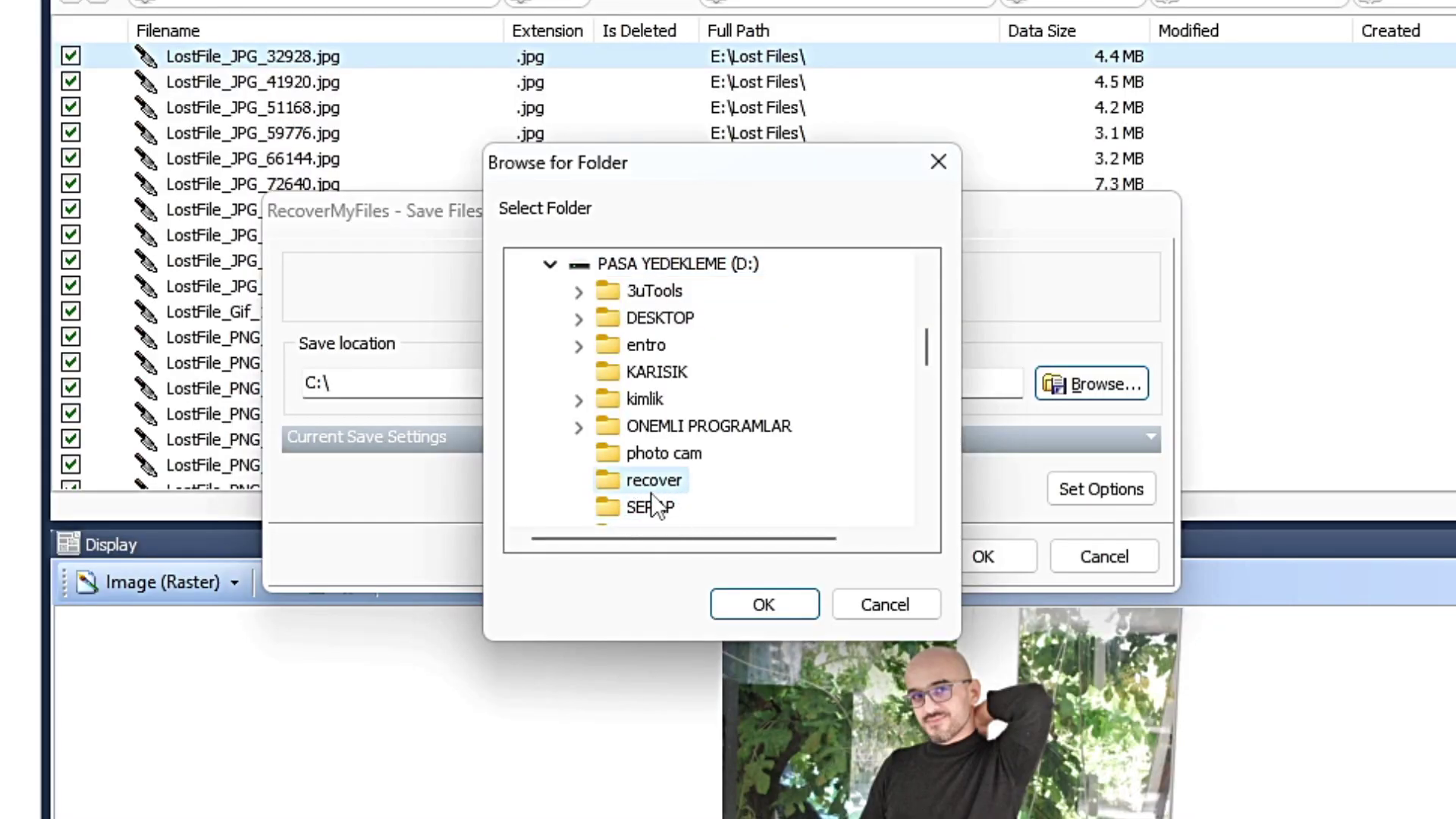
pyautogui.click(650, 482)
pyautogui.click(785, 604)
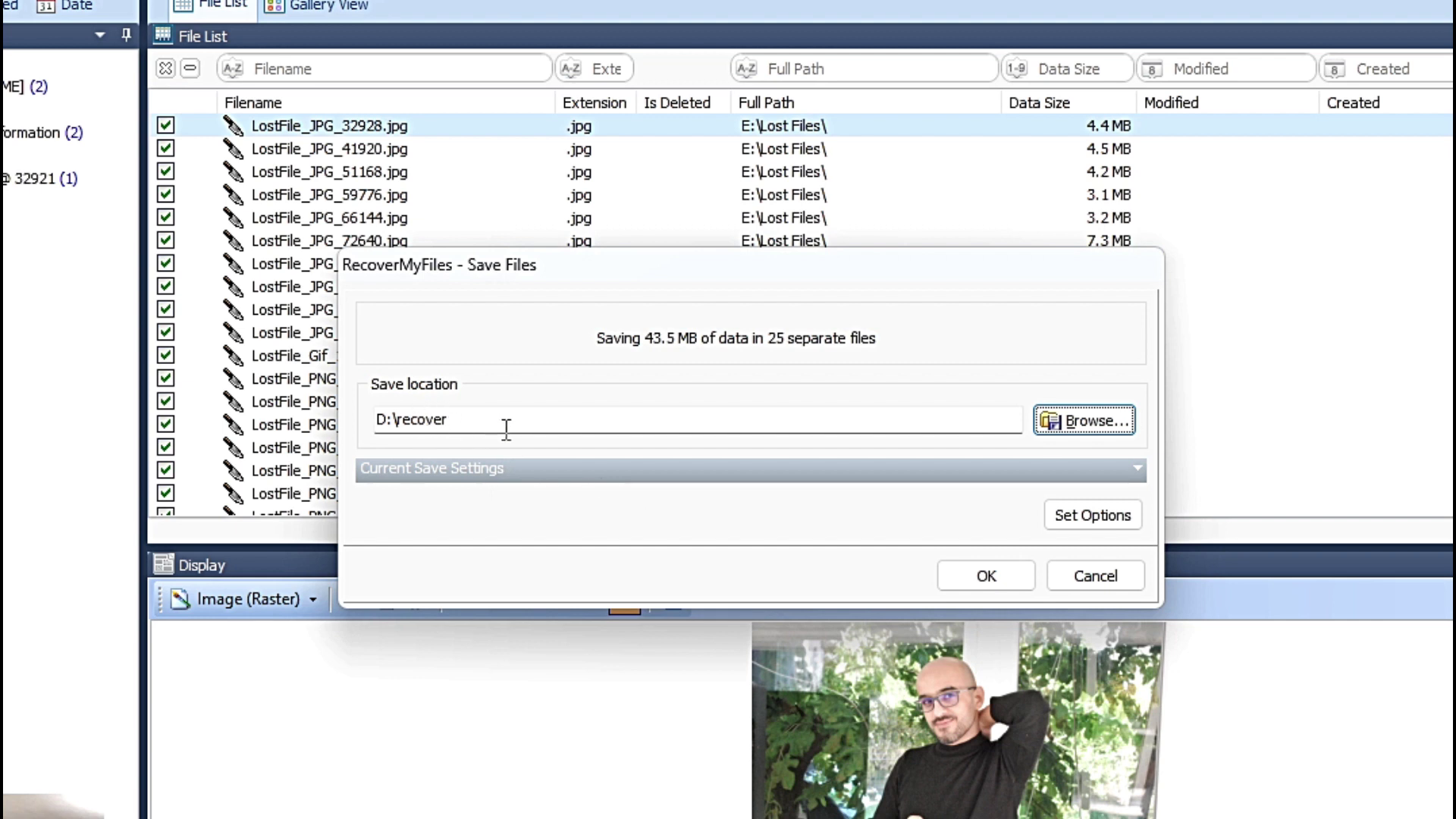
# Step: Save the marked files to D:\recover, and close Recover My Files, discarding the current search results
pyautogui.doubleClick(507, 429)
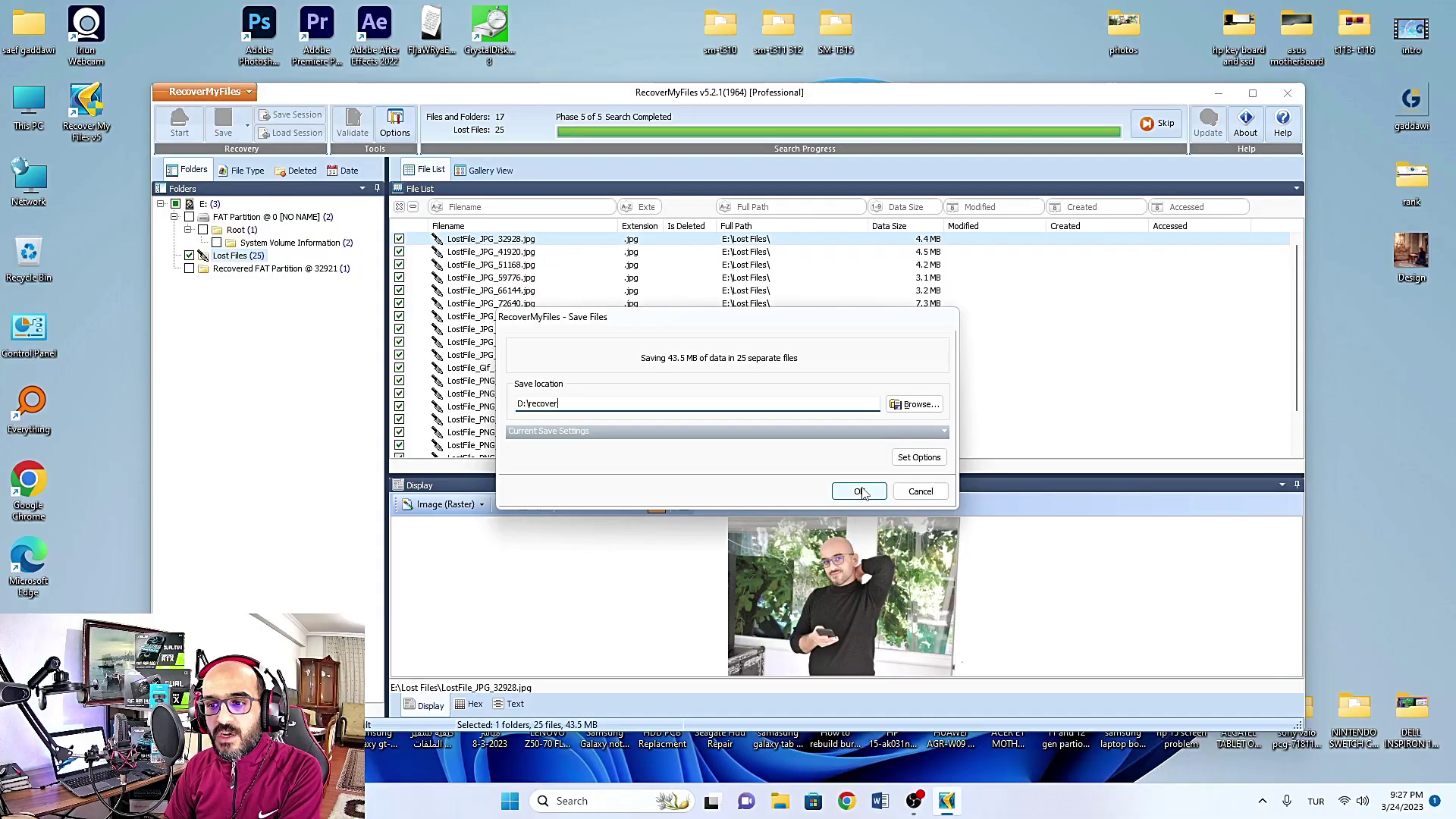
pyautogui.click(986, 576)
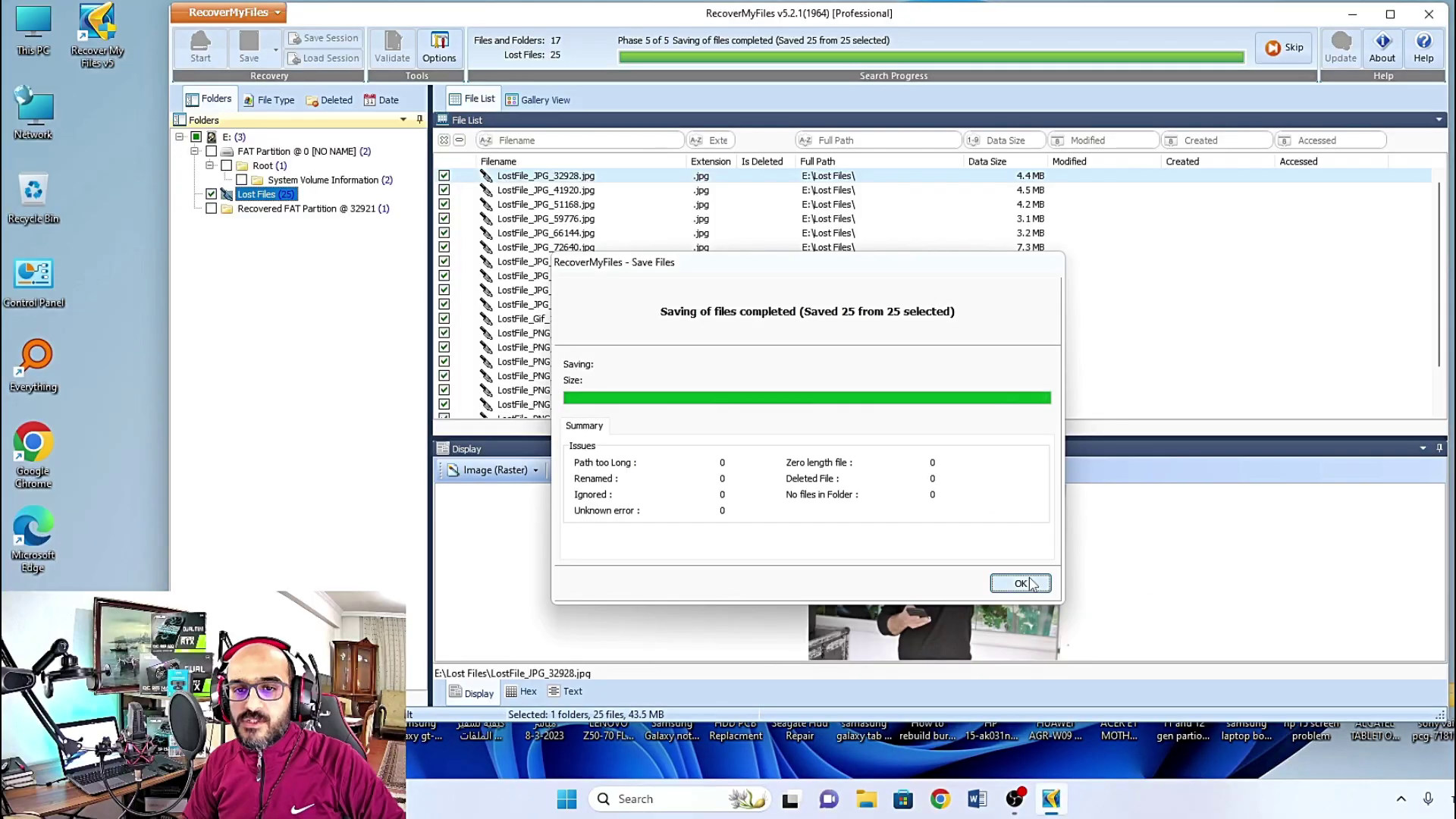
pyautogui.click(1022, 583)
pyautogui.click(1428, 14)
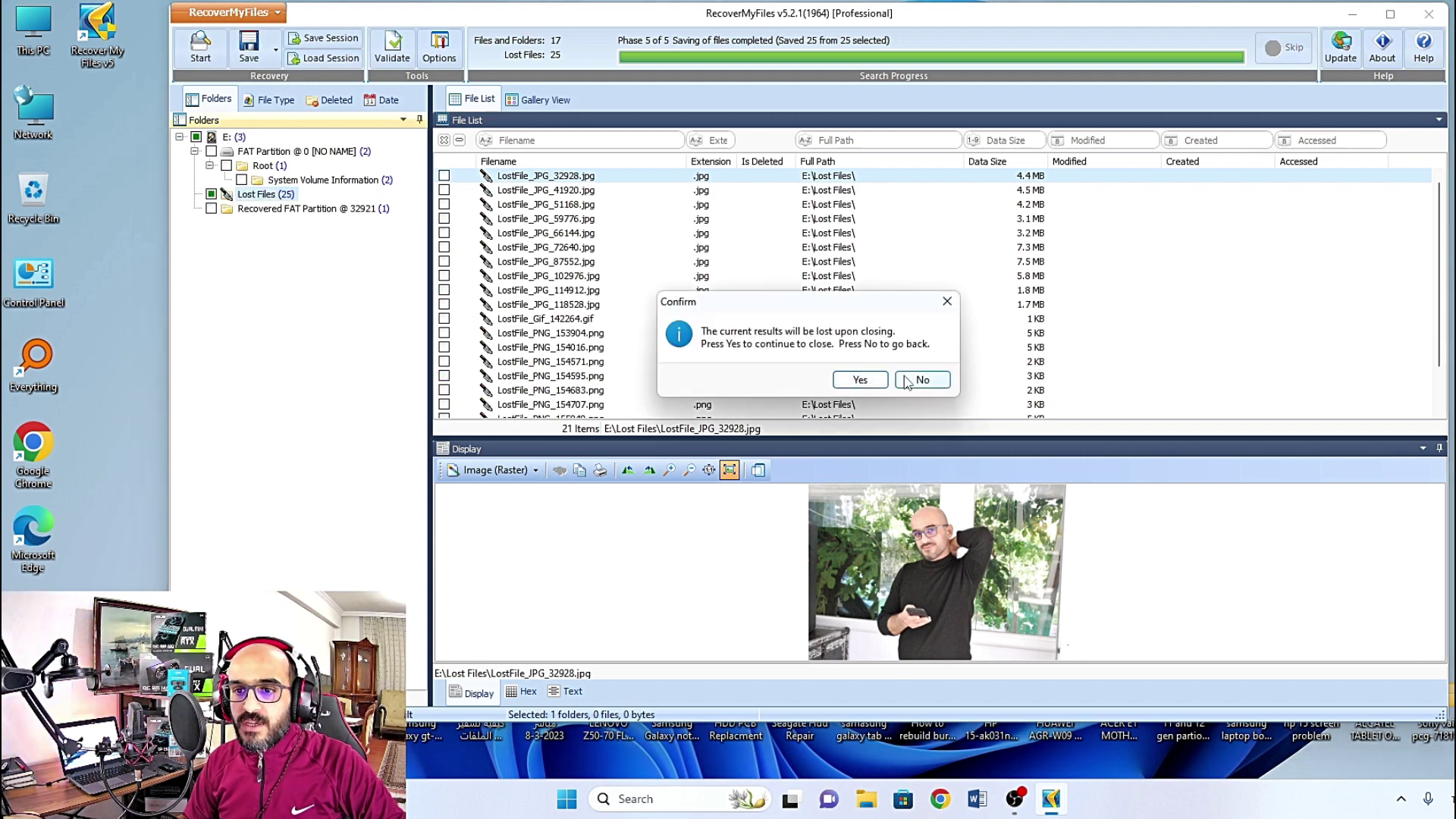
pyautogui.click(865, 383)
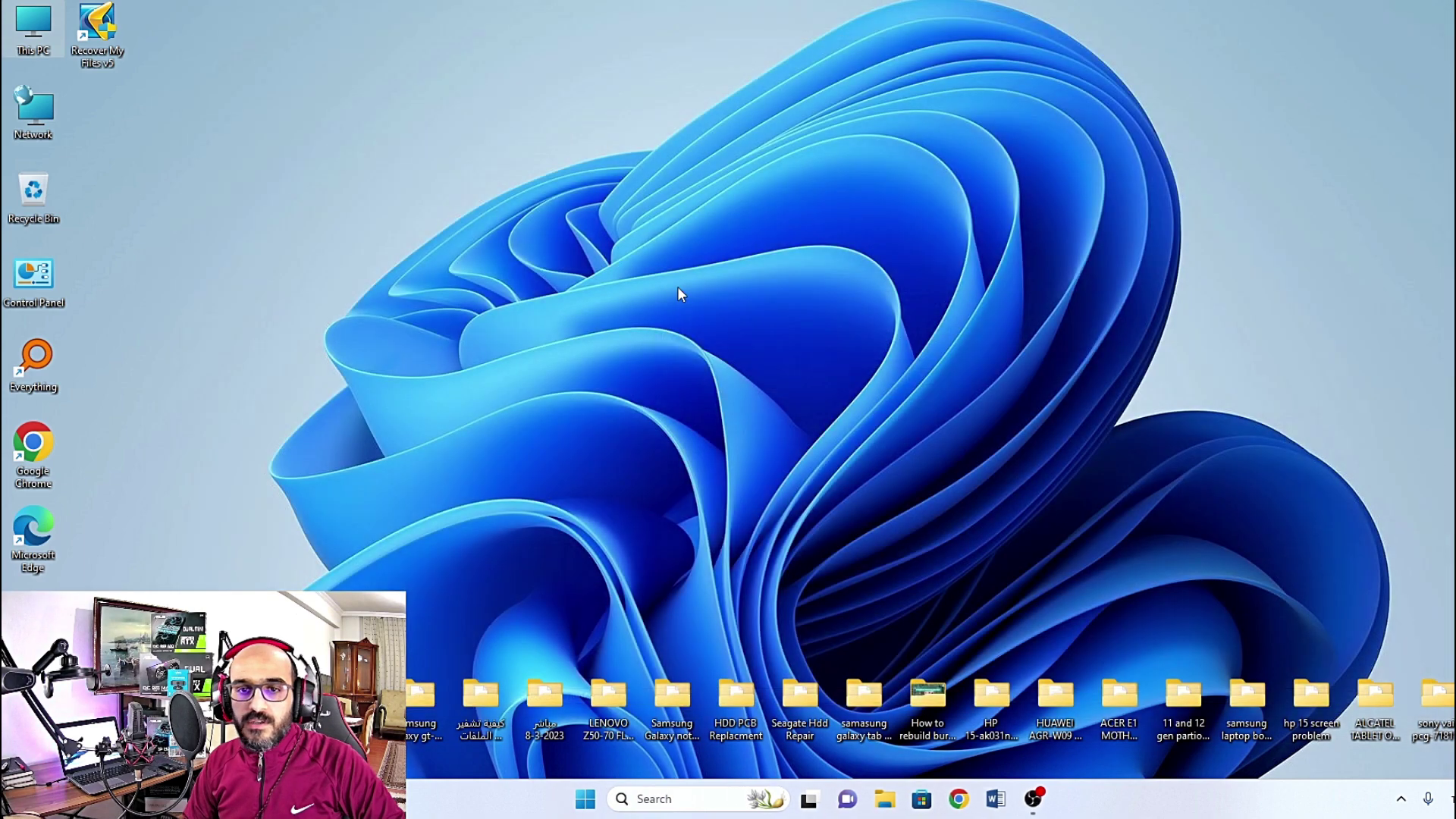
# Step: Check the contents of USB Drive (E:) in File Explorer, and return to This PC
pyautogui.press('super+e')
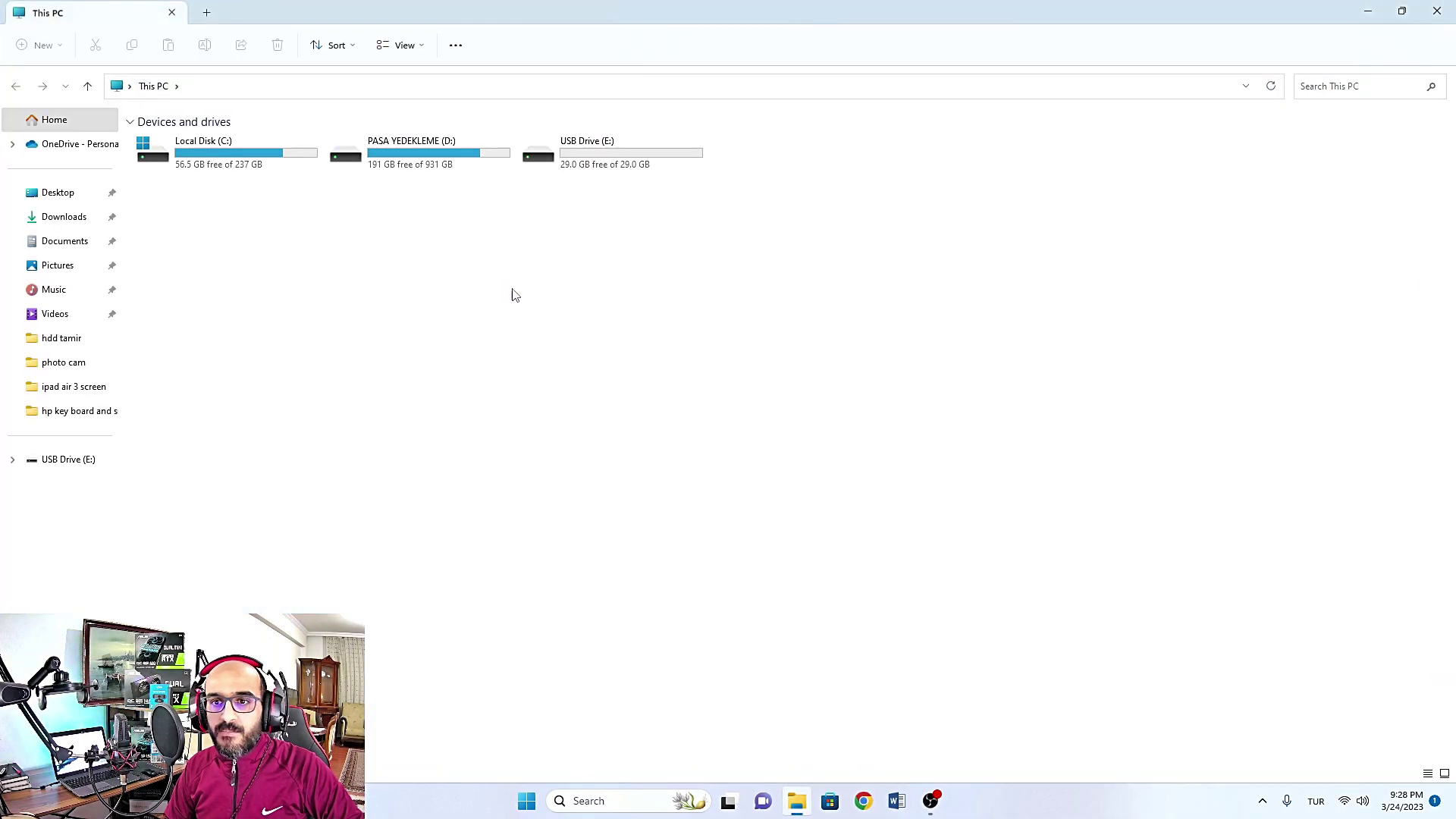
pyautogui.doubleClick(589, 149)
pyautogui.hotkey('alt', 'Left')
# Step: Open the E\Lost Files folder inside the recover folder on drive D:
pyautogui.doubleClick(393, 161)
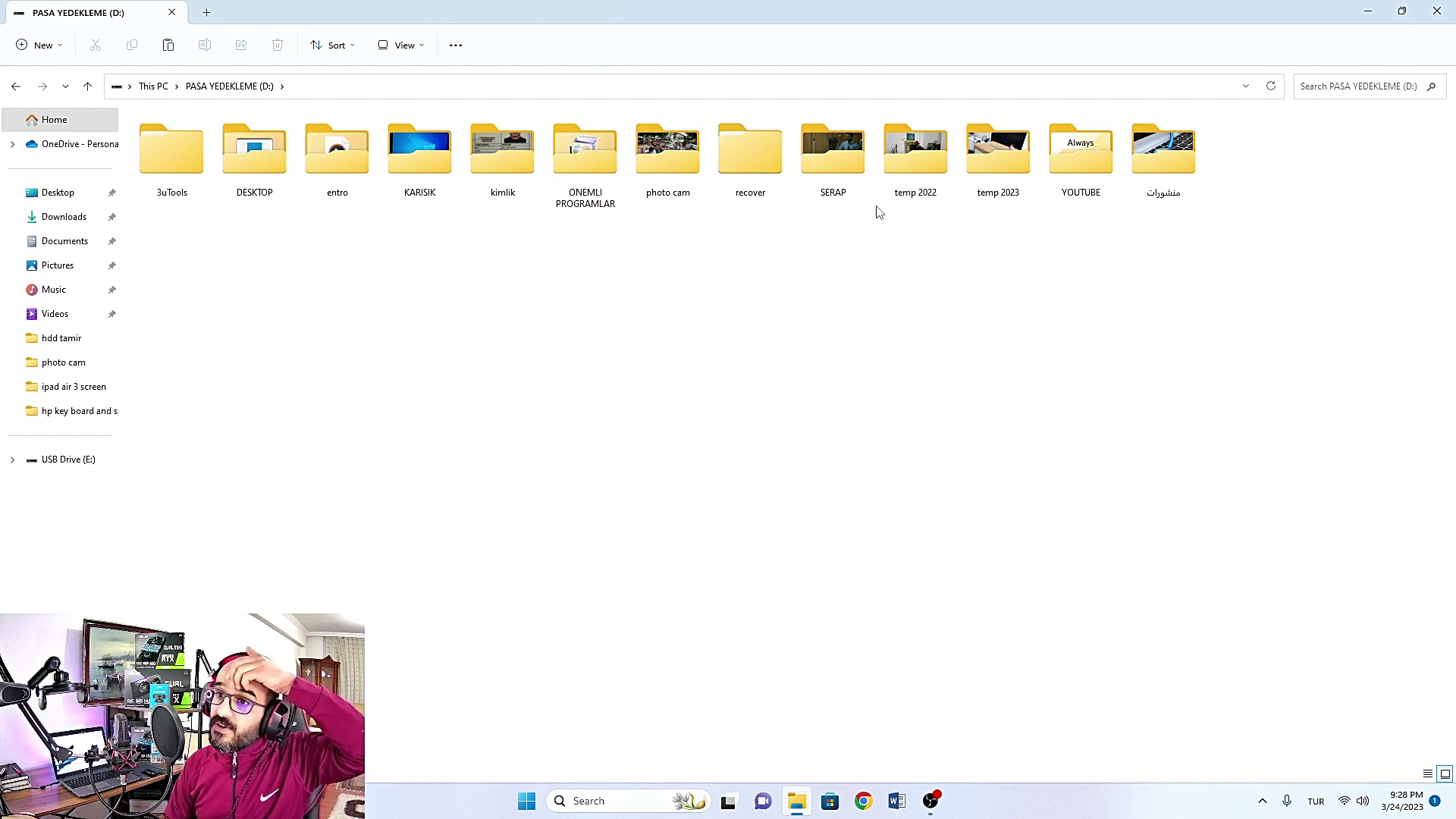
pyautogui.doubleClick(786, 175)
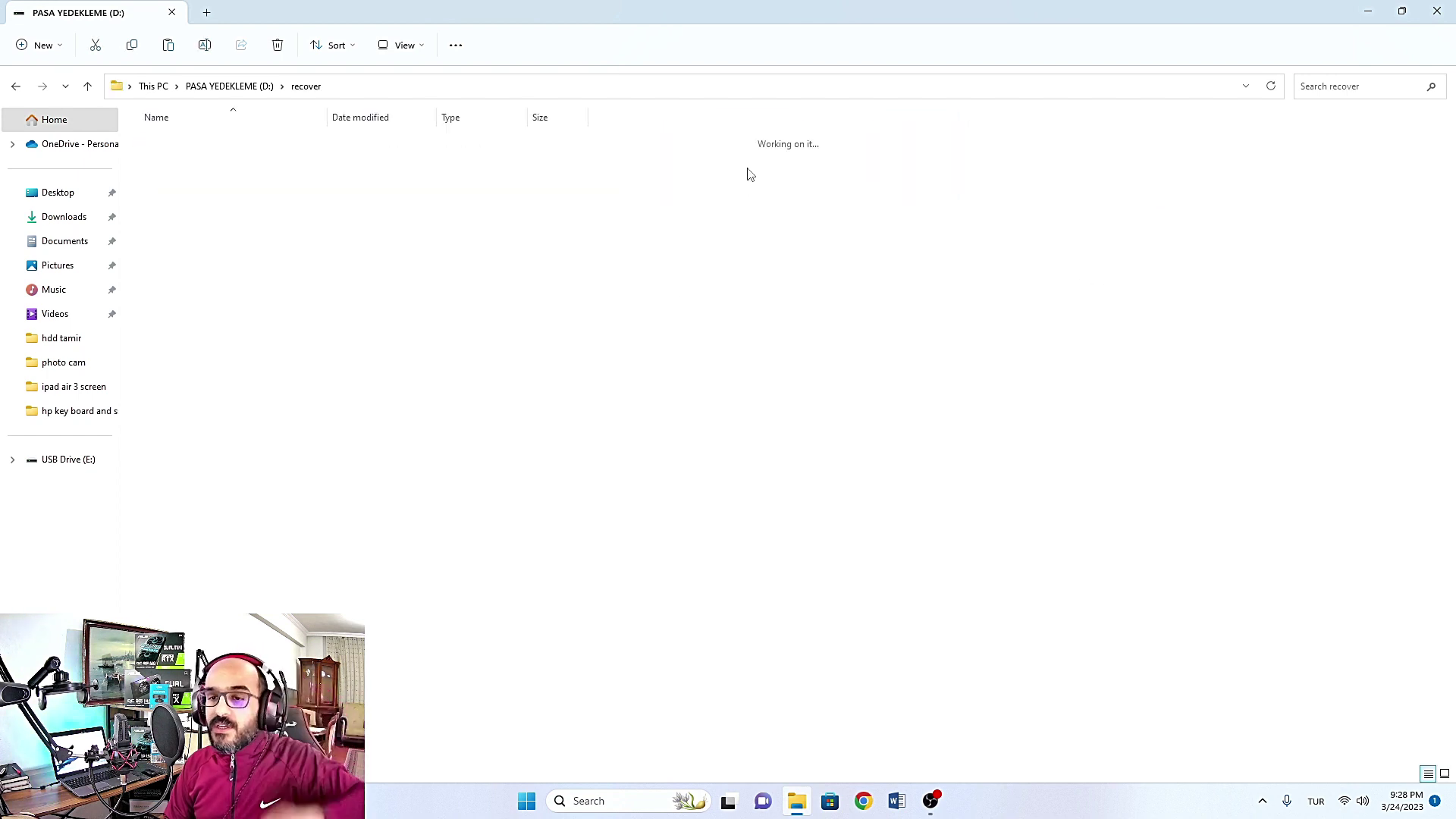
pyautogui.click(146, 148)
pyautogui.doubleClick(179, 146)
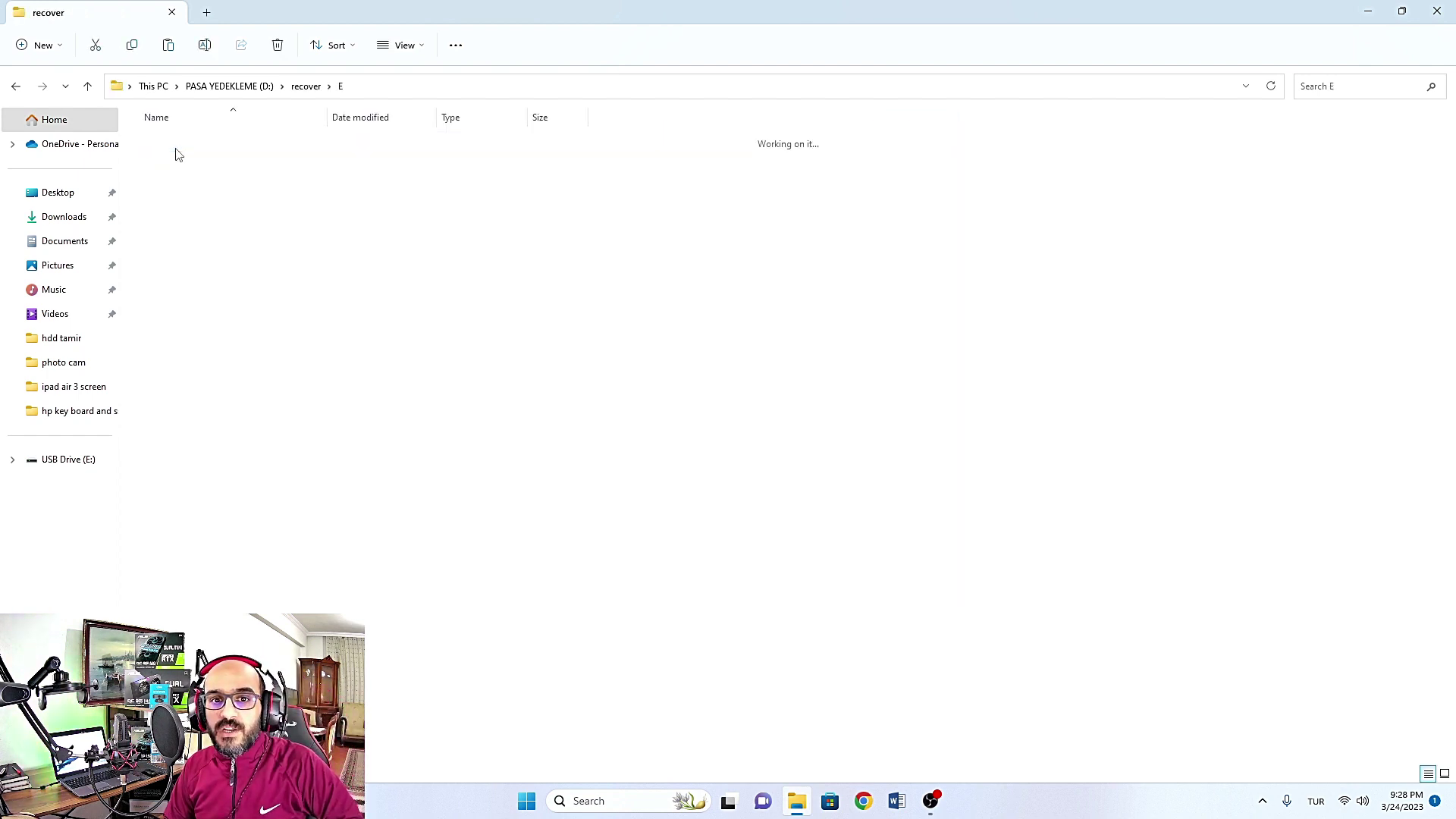
pyautogui.doubleClick(172, 141)
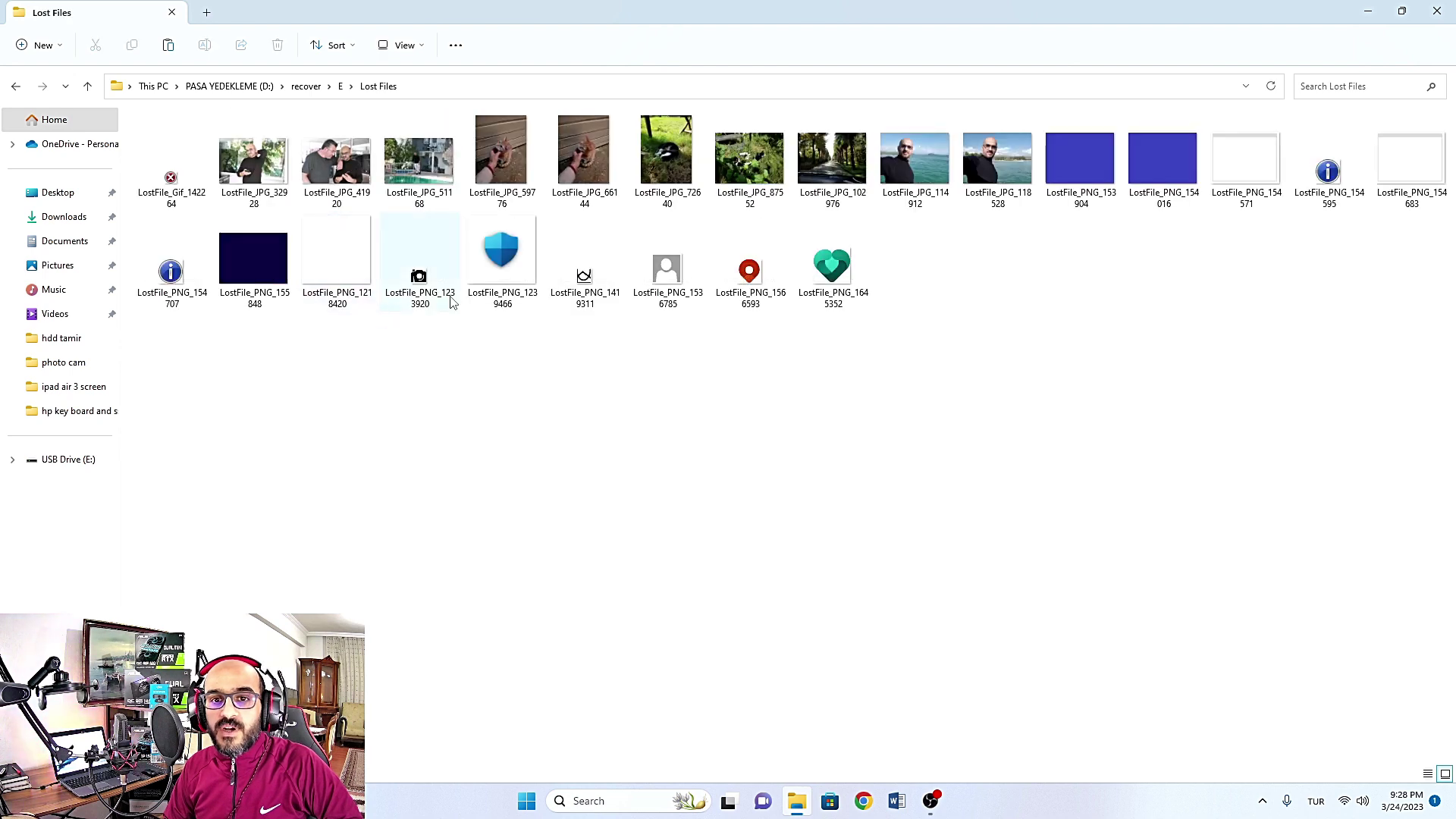
# Step: View the recovered JPG photos one after another starting from LostFile_JPG_32928.jpg, and close the photo viewer
pyautogui.doubleClick(255, 171)
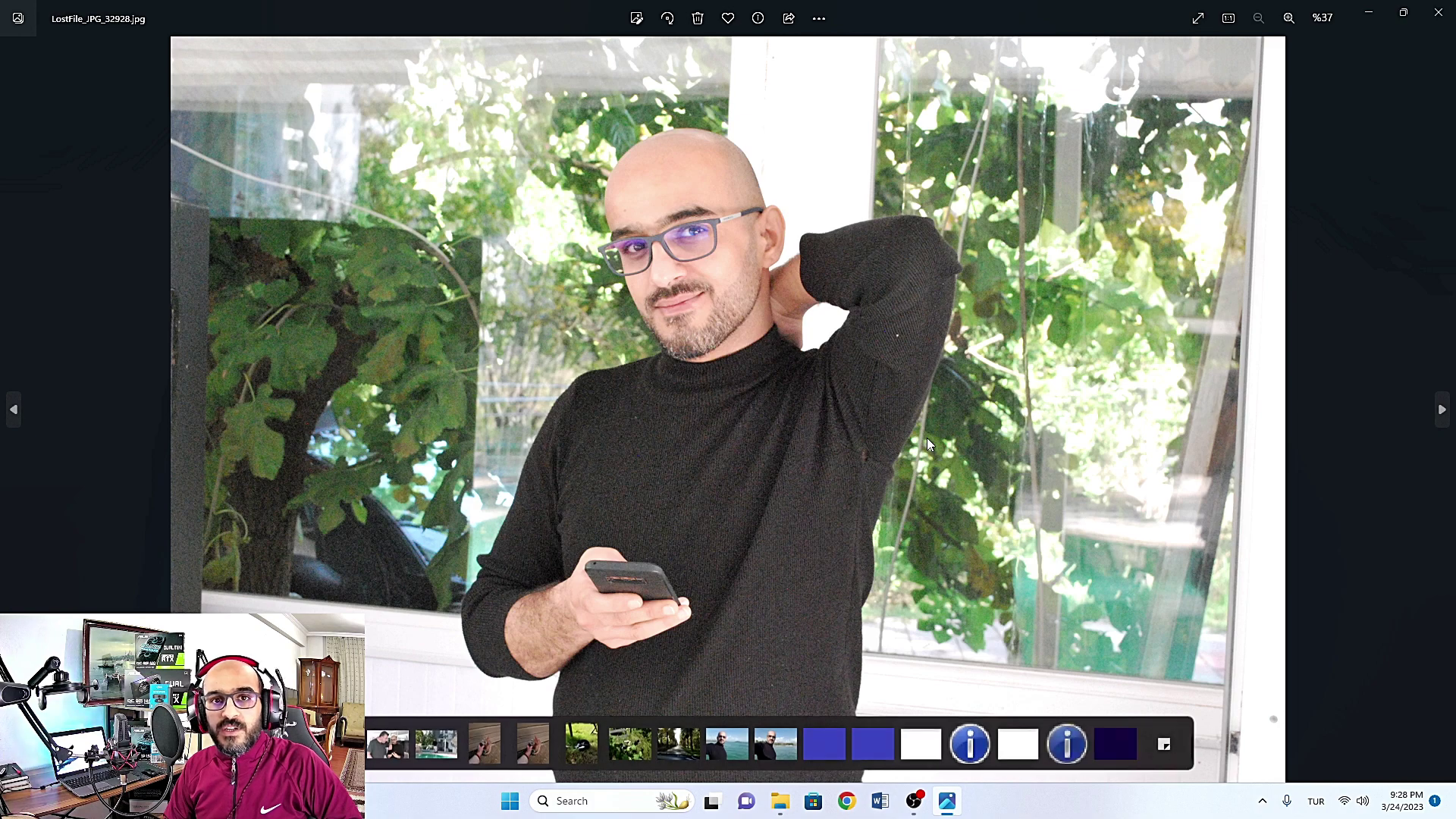
pyautogui.click(1446, 425)
pyautogui.click(1446, 426)
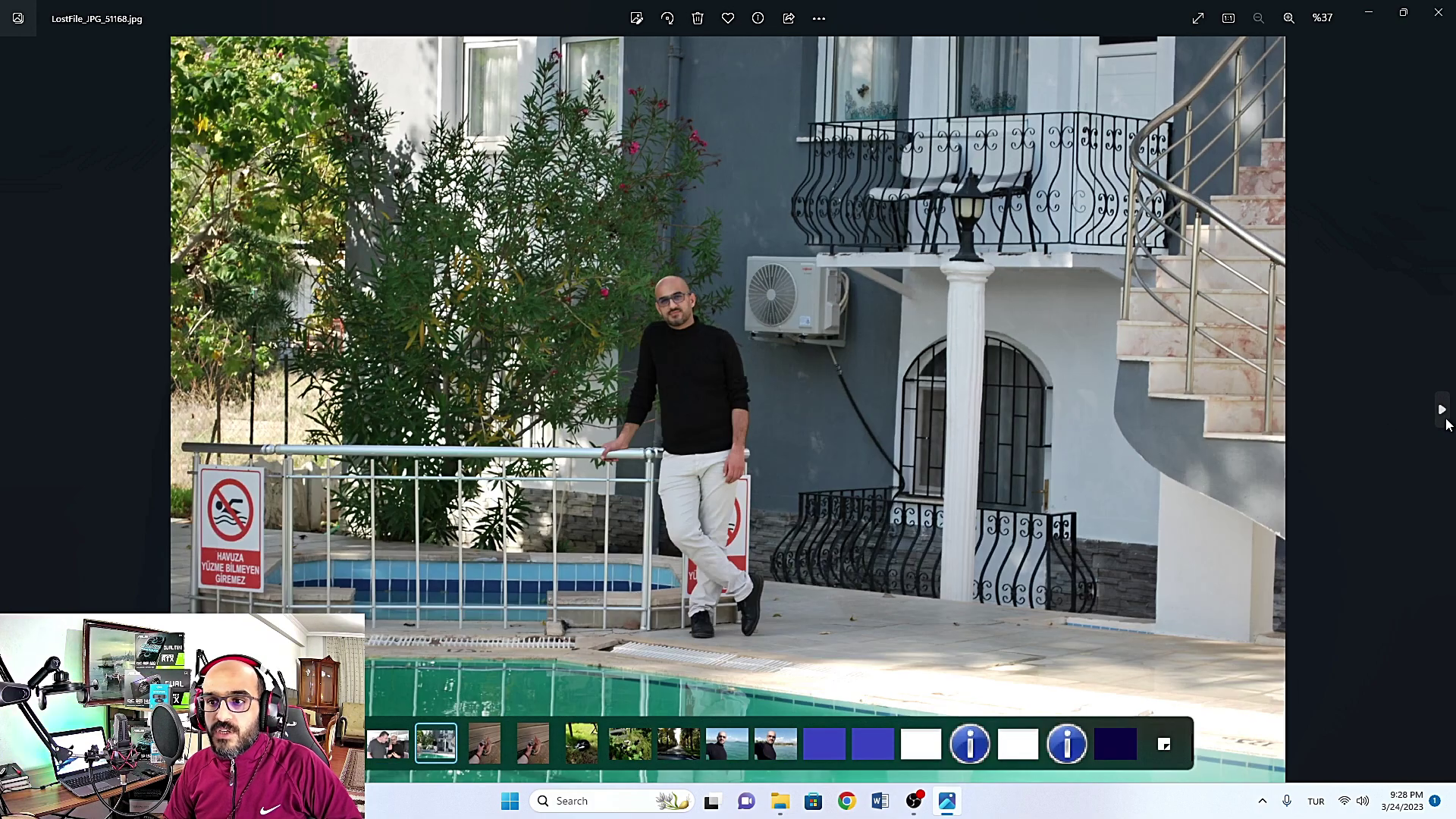
pyautogui.click(1446, 425)
pyautogui.click(1446, 426)
pyautogui.click(1446, 425)
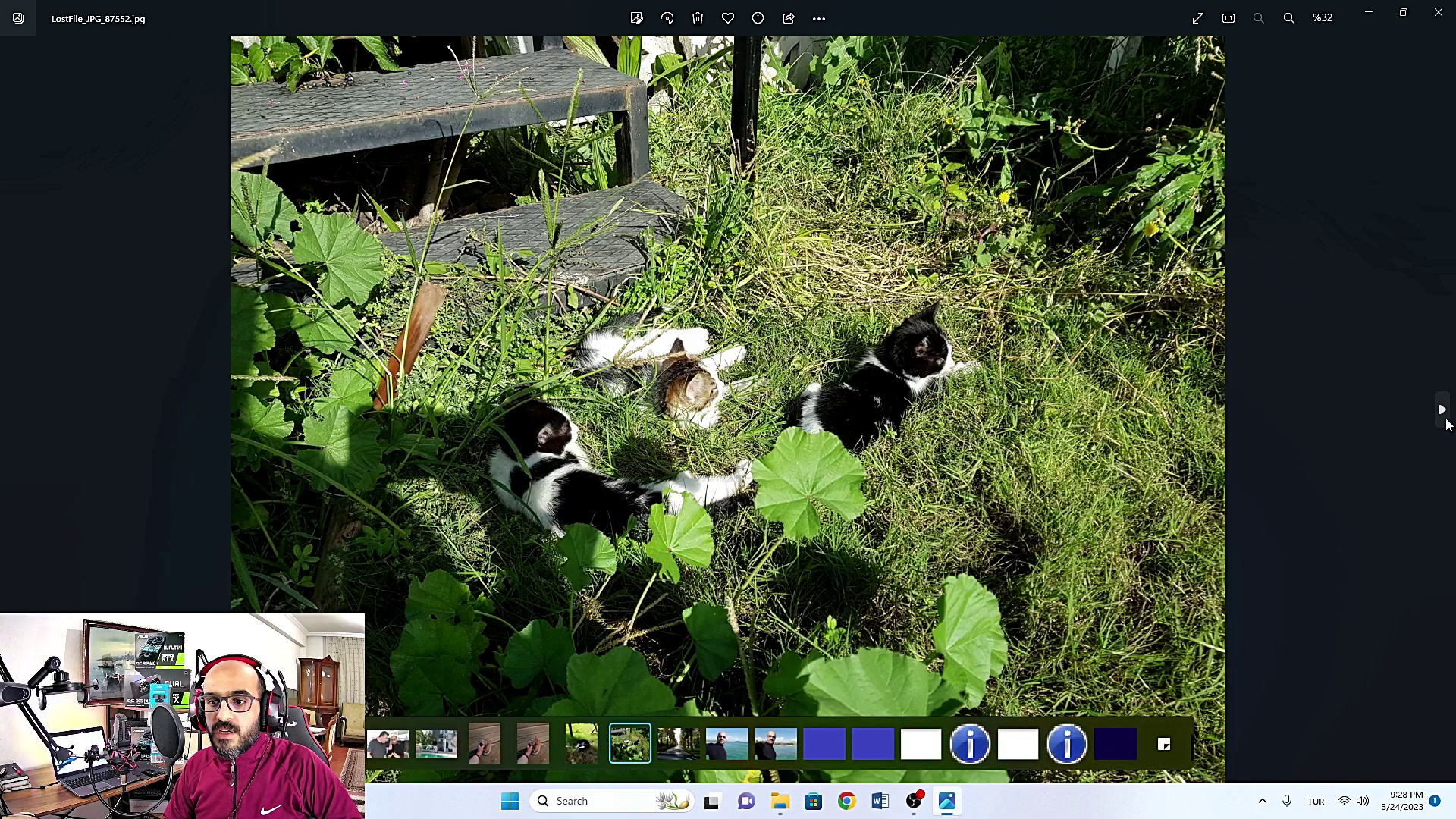
pyautogui.click(1446, 426)
pyautogui.click(1447, 425)
pyautogui.click(1446, 425)
pyautogui.click(1446, 425)
pyautogui.click(1447, 426)
pyautogui.click(1437, 12)
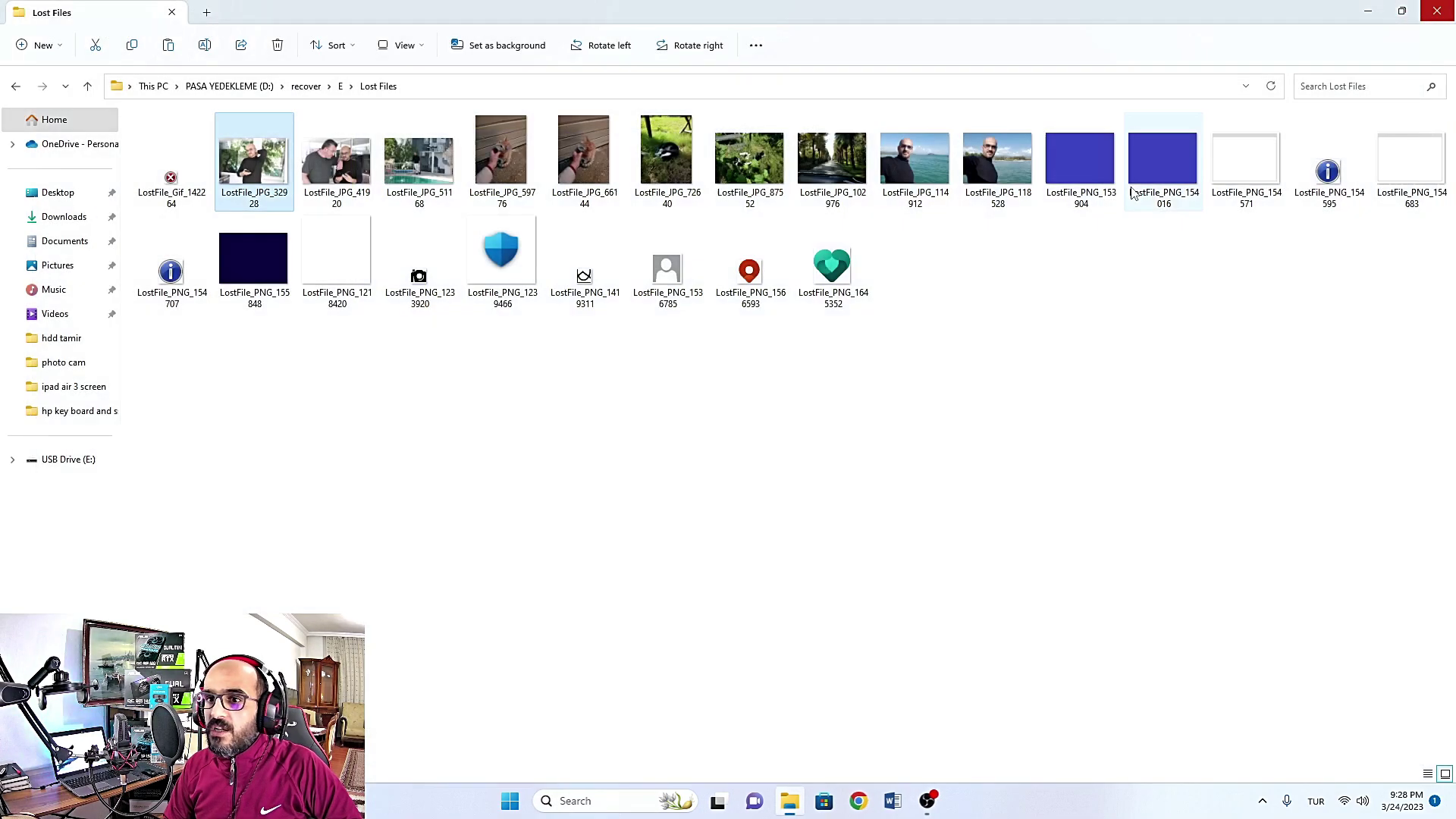
# Step: Permanently delete all recovered PNG files from the Lost Files folder
pyautogui.moveTo(984, 235); pyautogui.dragTo(175, 317)
pyautogui.hotkey('shift', 'Delete')
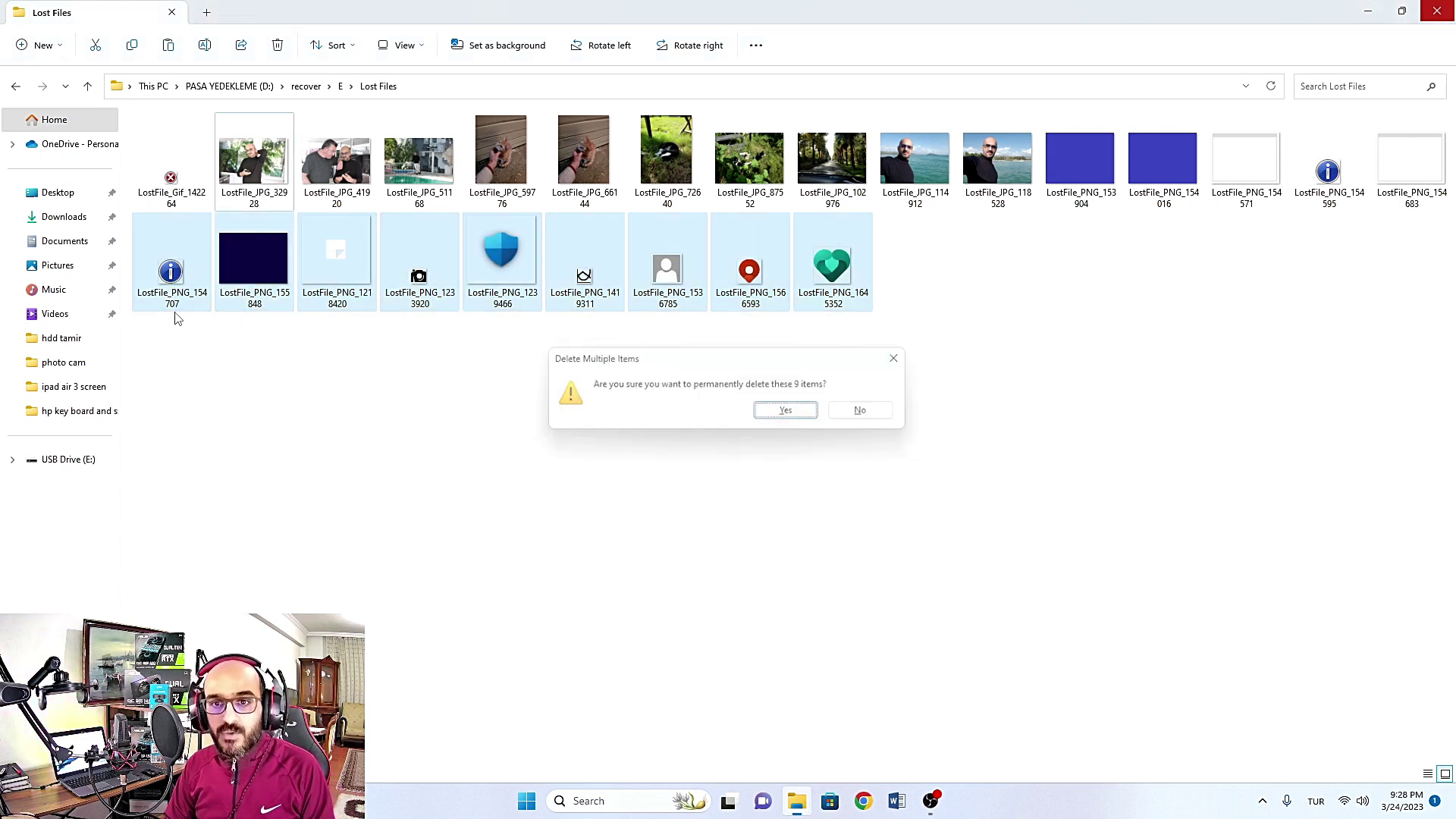
pyautogui.press('Return')
pyautogui.moveTo(1238, 237); pyautogui.dragTo(1450, 152)
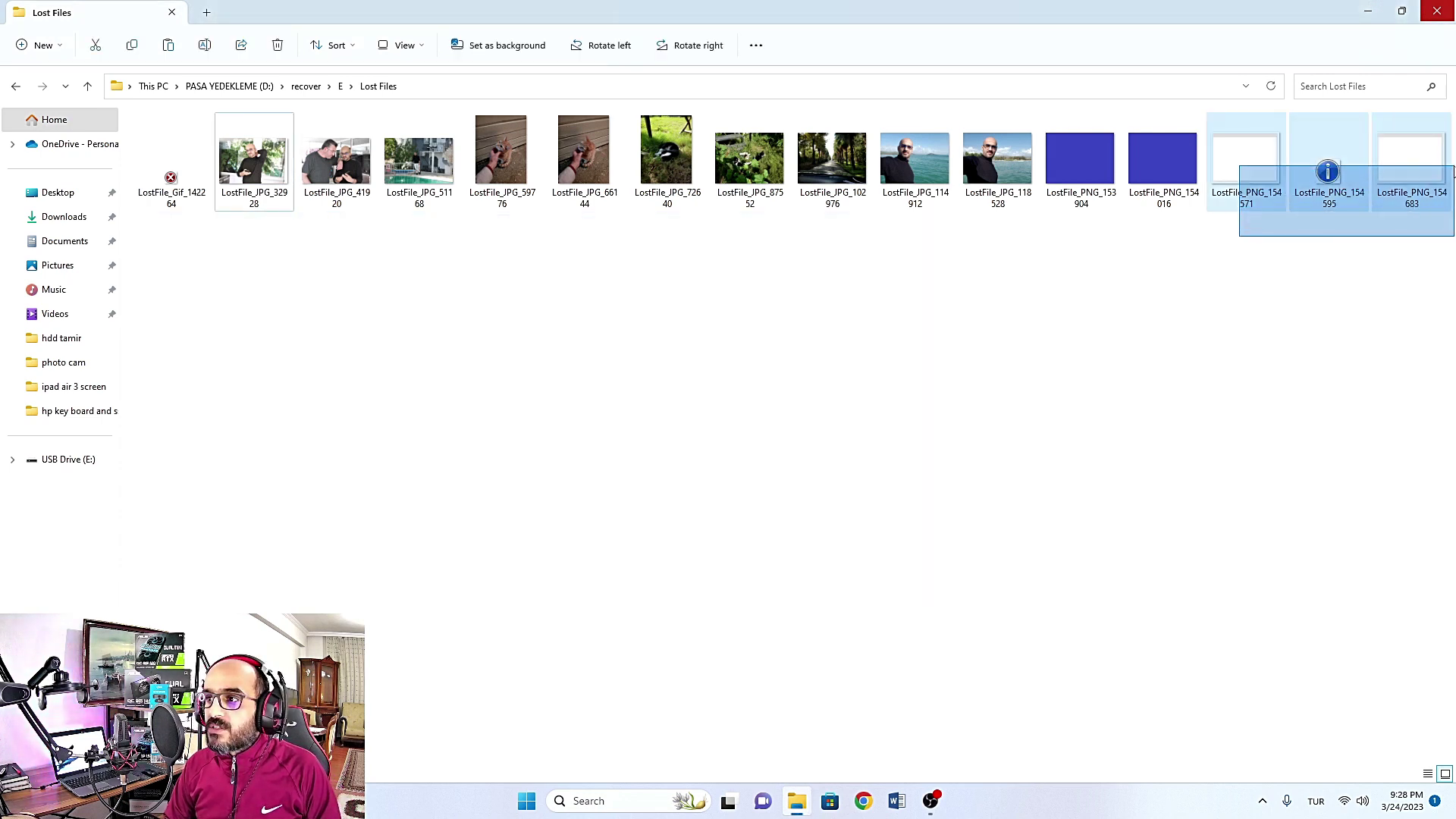
pyautogui.moveTo(1043, 248); pyautogui.dragTo(1434, 156)
pyautogui.hotkey('shift', 'Delete')
pyautogui.press('Return')
# Step: Permanently delete the recovered GIF file LostFile_Gif_142264
pyautogui.click(169, 176)
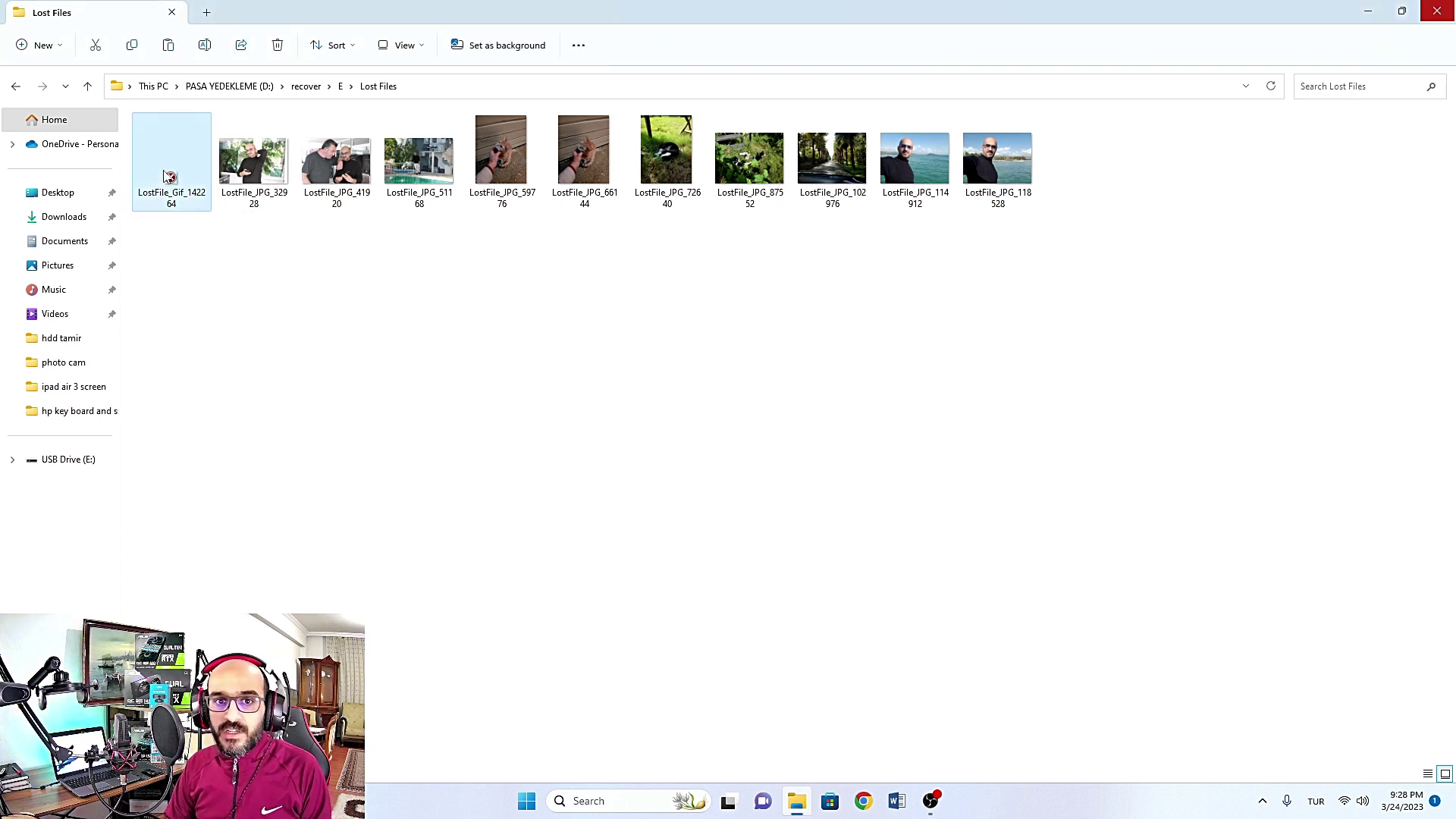
pyautogui.hotkey('shift', 'Delete')
pyautogui.press('Return')
# Step: Compare the recovered JPG photos with the originals in the photos folder from the desktop
pyautogui.moveTo(984, 250); pyautogui.dragTo(171, 138)
pyautogui.click(423, 296)
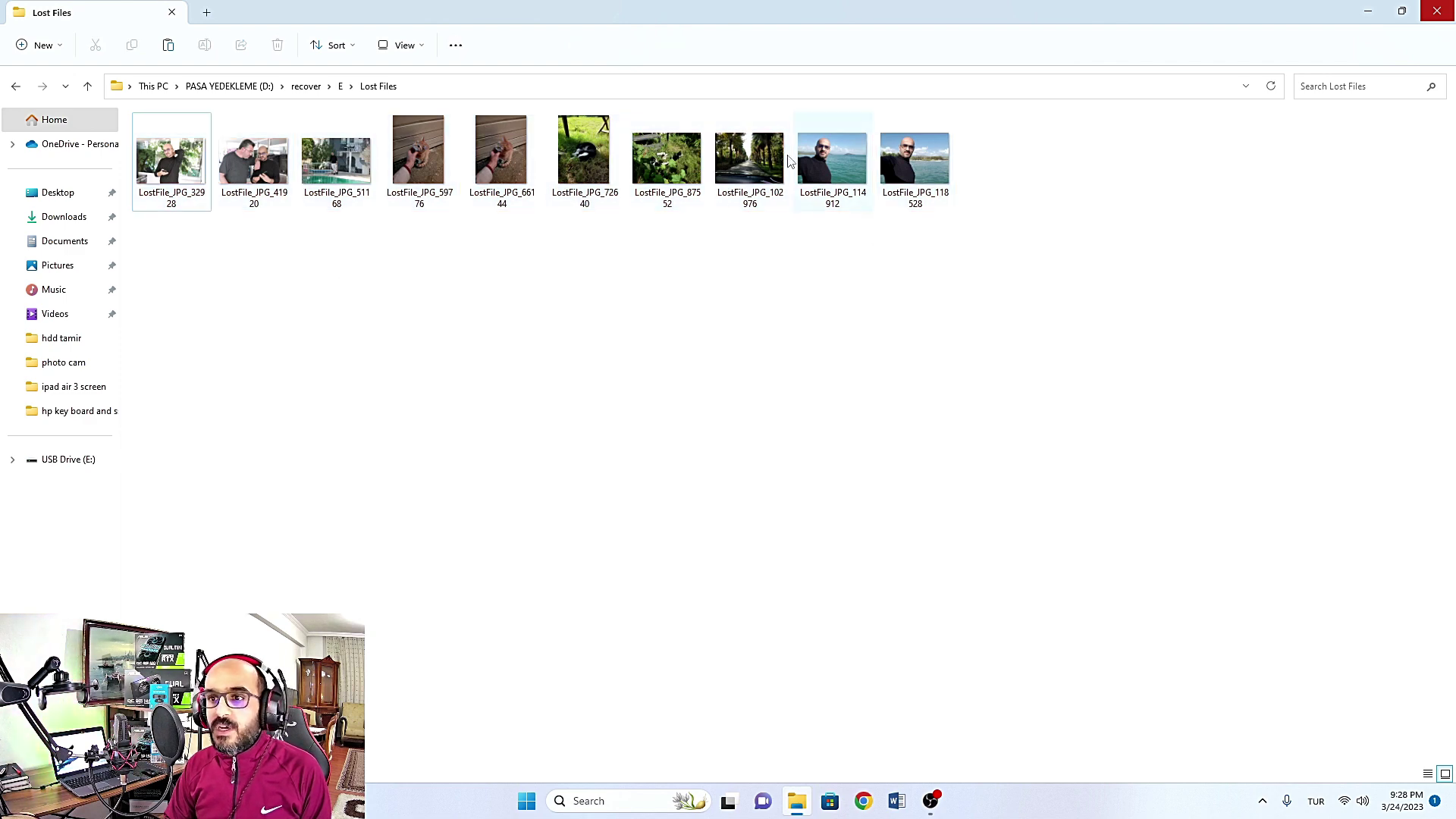
pyautogui.click(1435, 12)
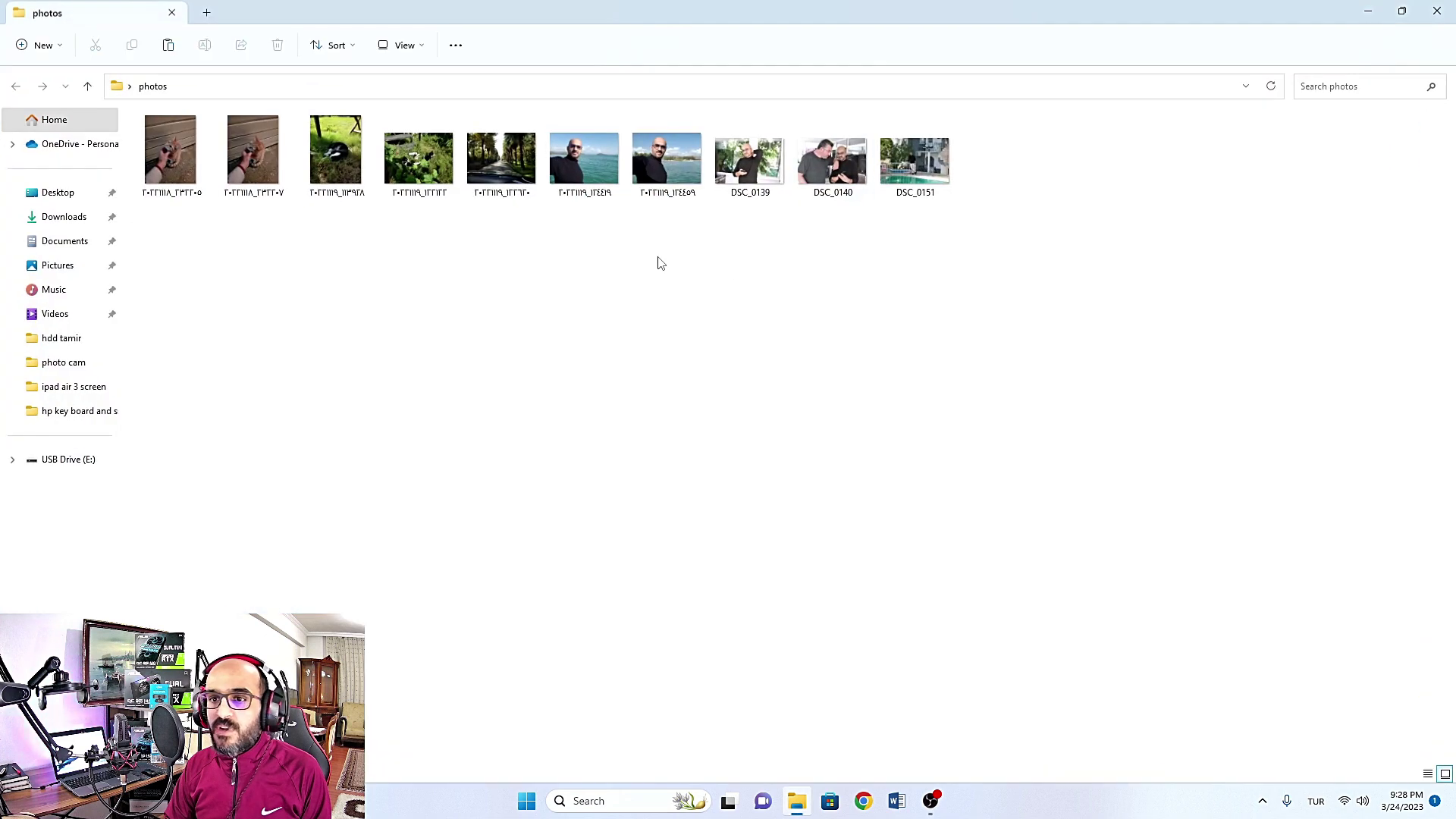
pyautogui.moveTo(1034, 228); pyautogui.dragTo(178, 131)
pyautogui.click(561, 484)
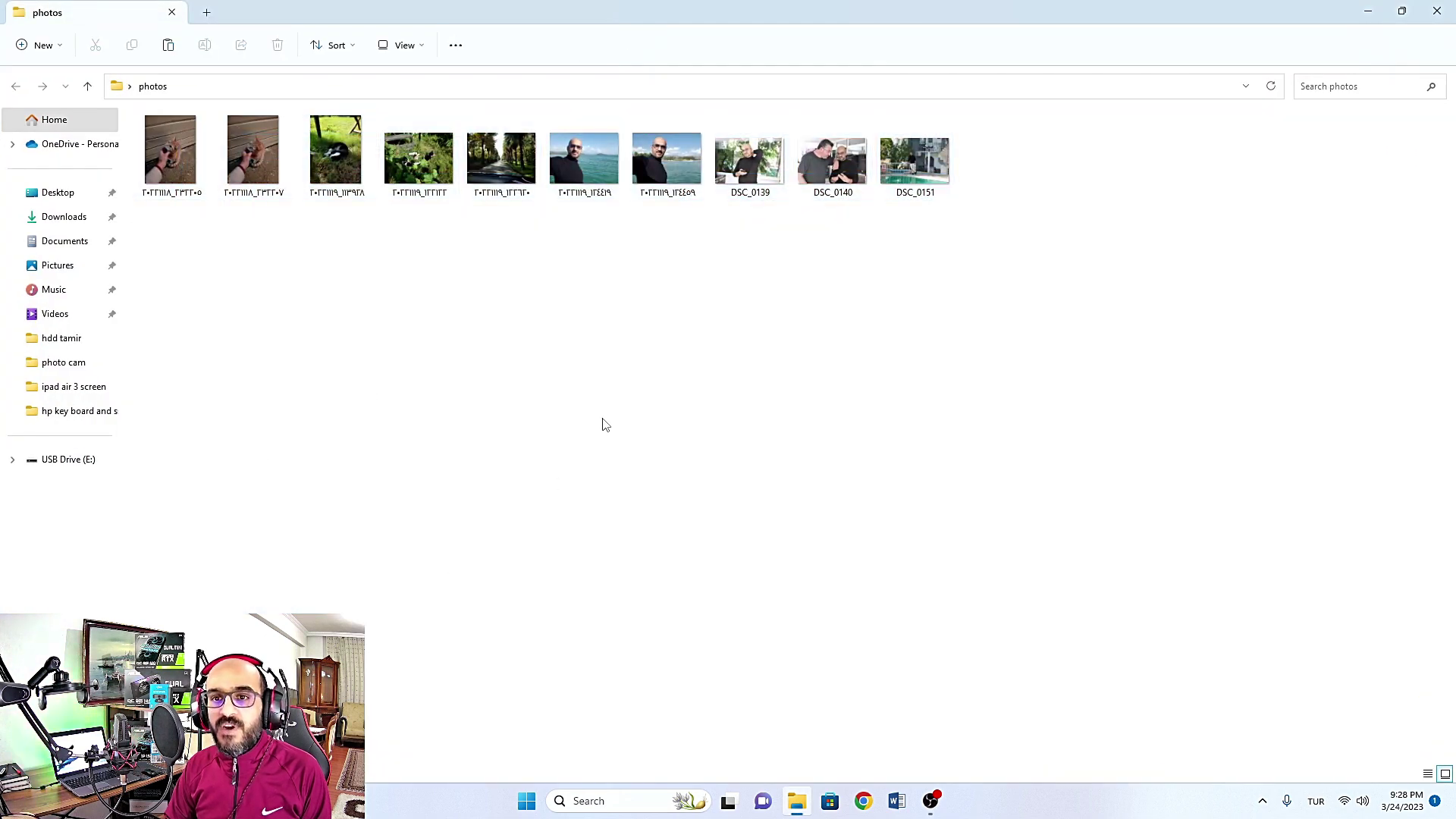